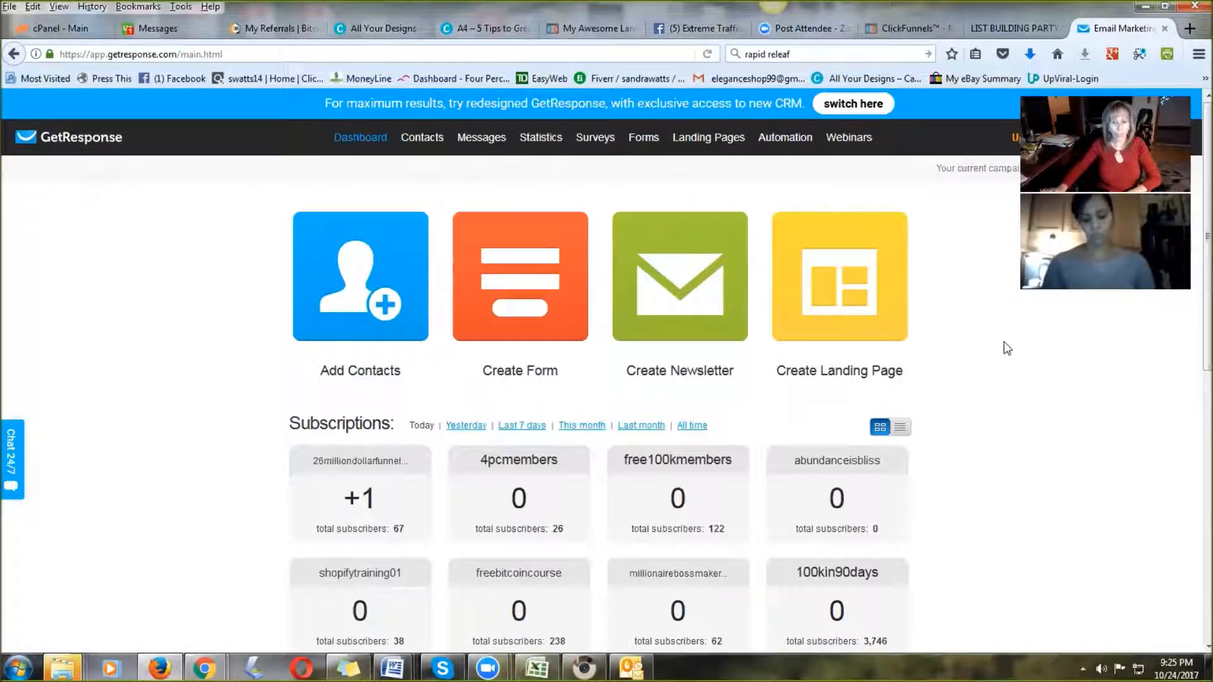
{"action": "double_click", "coordinate": [1168, 137]}
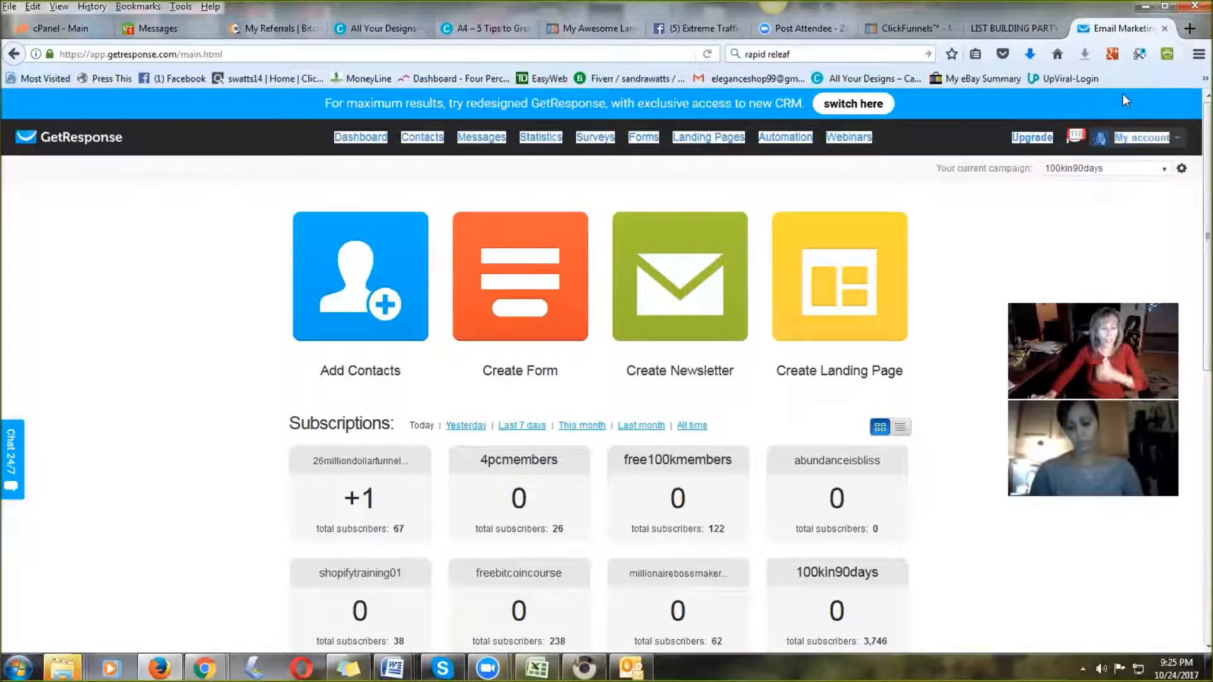
{"action": "left_click", "coordinate": [165, 264]}
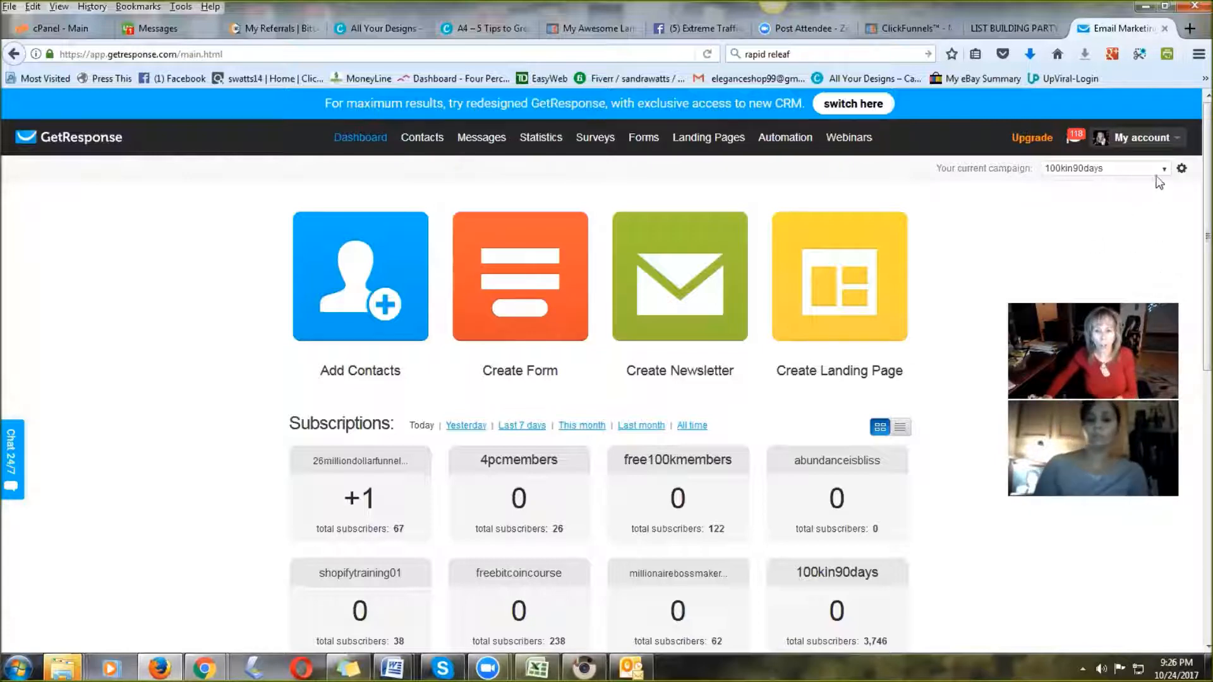
Step: Open the form for creating a new campaign
{"action": "left_click", "coordinate": [1183, 171]}
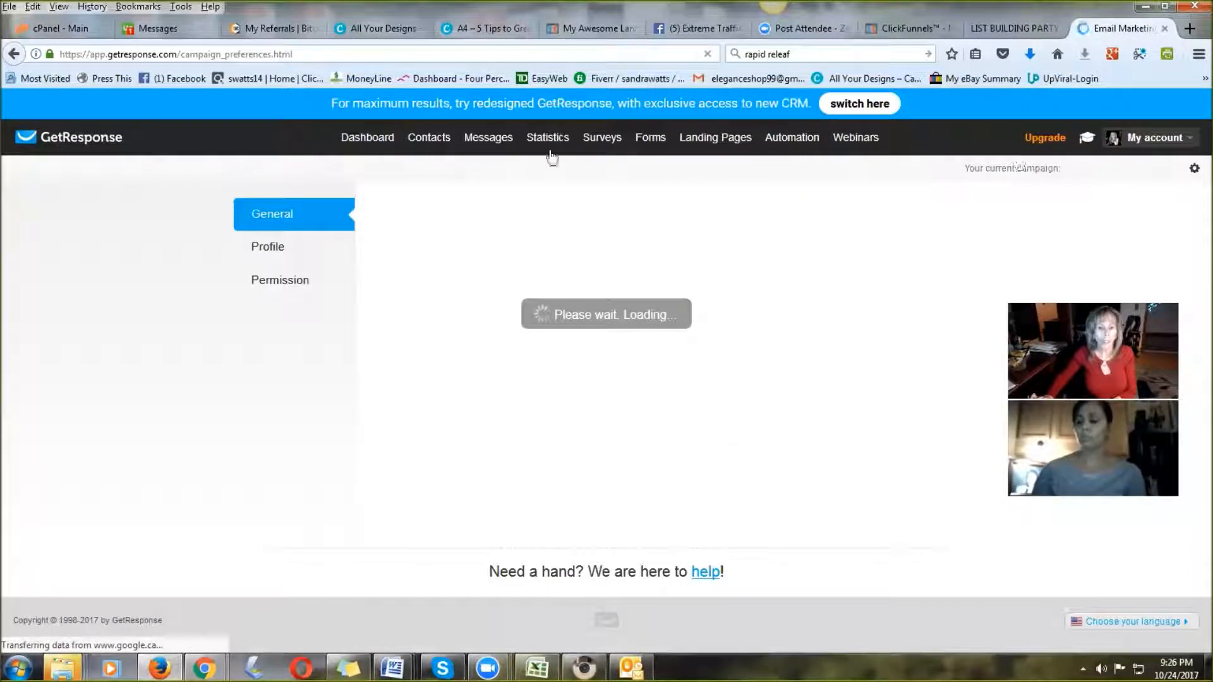
{"action": "left_click", "coordinate": [1174, 146]}
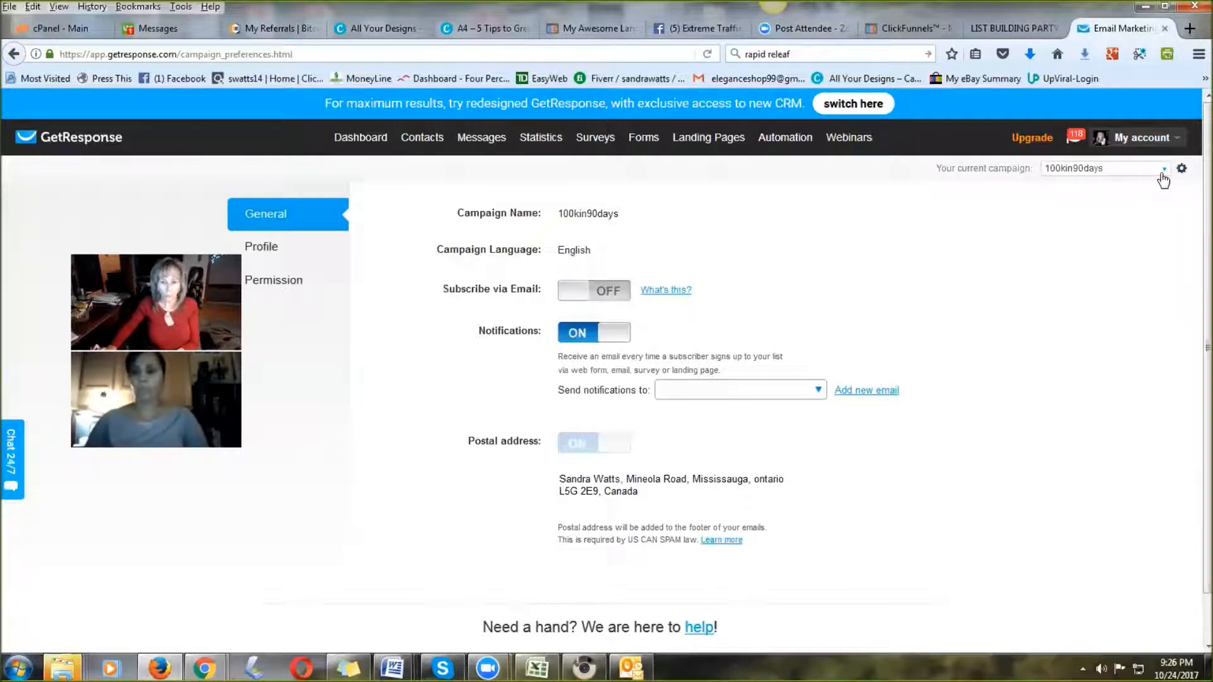
{"action": "left_click", "coordinate": [1163, 169]}
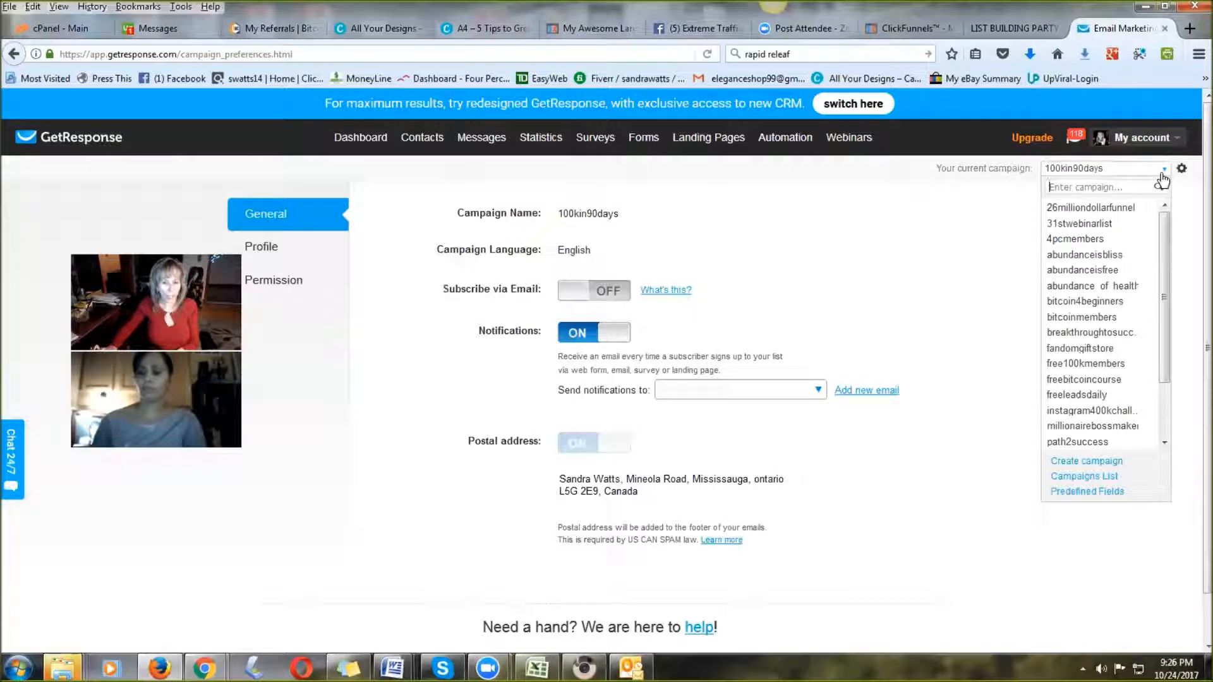
{"action": "left_click", "coordinate": [1074, 463]}
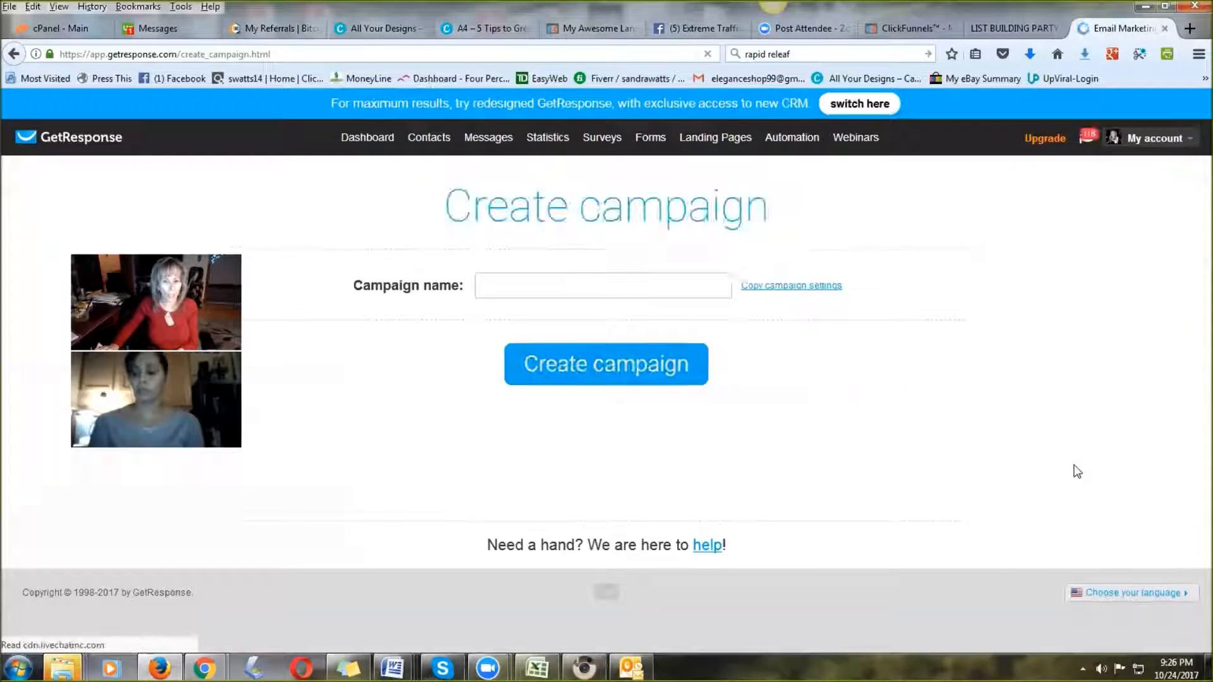
Step: Try to create a campaign named "Delicious chocolate cake"
{"action": "left_click", "coordinate": [532, 284]}
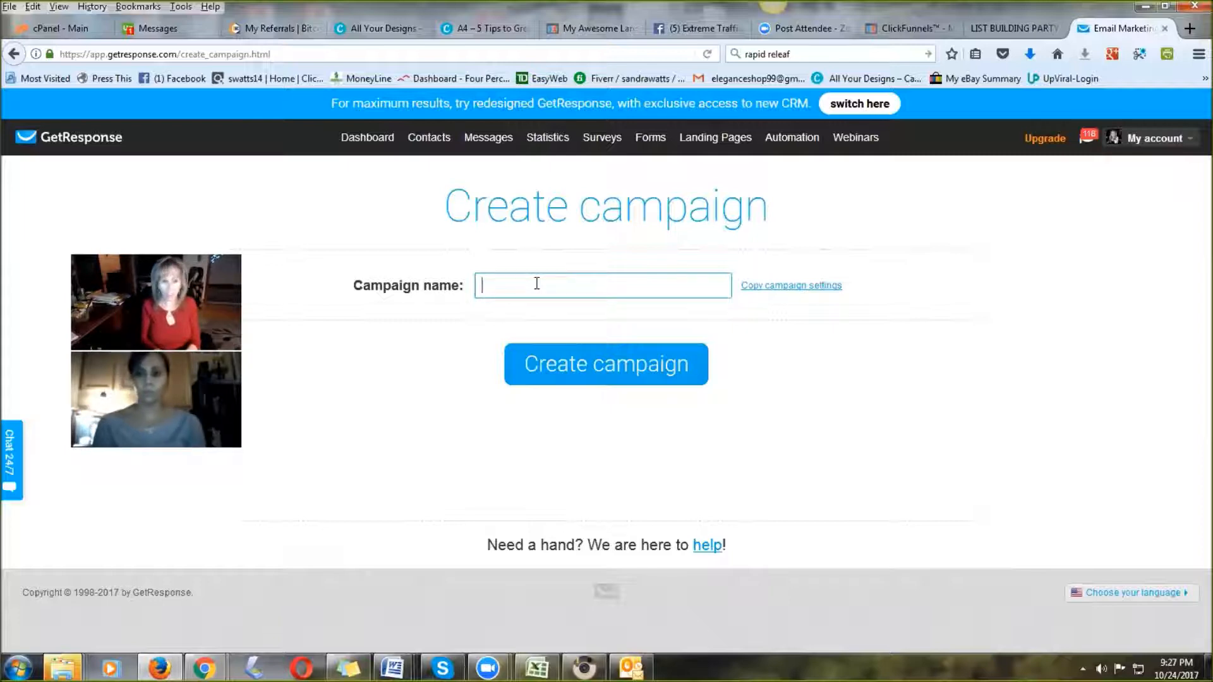
{"action": "type", "text": "Delicious cho"}
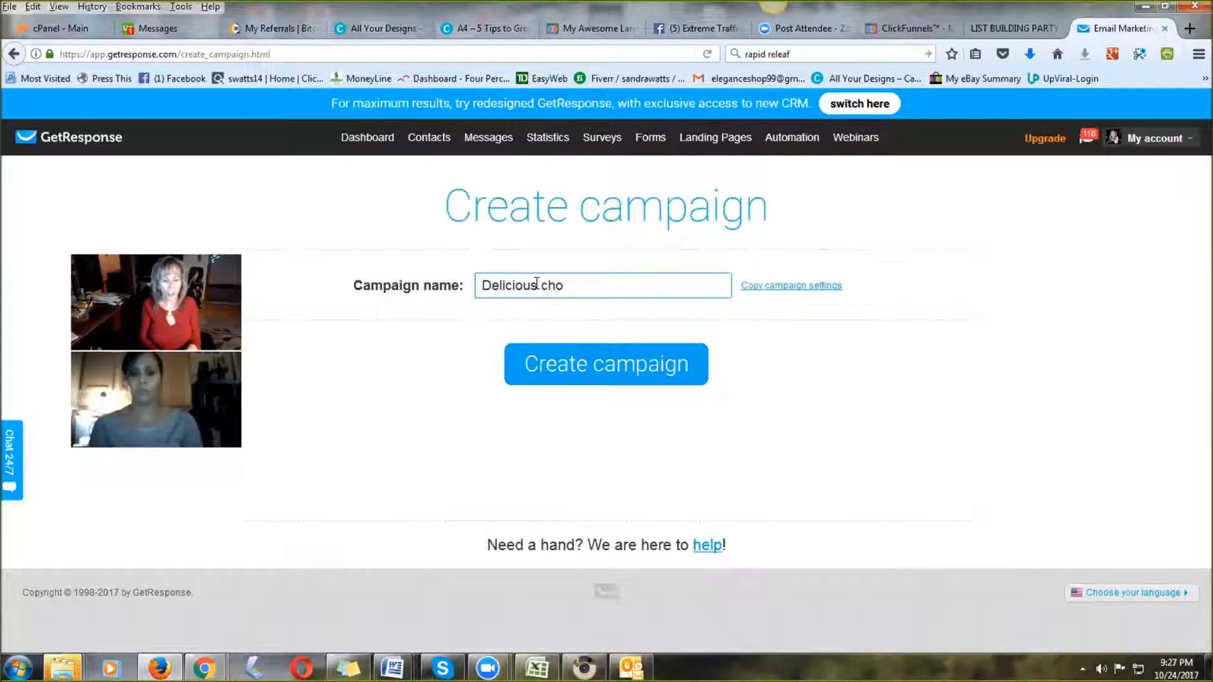
{"action": "type", "text": "cola"}
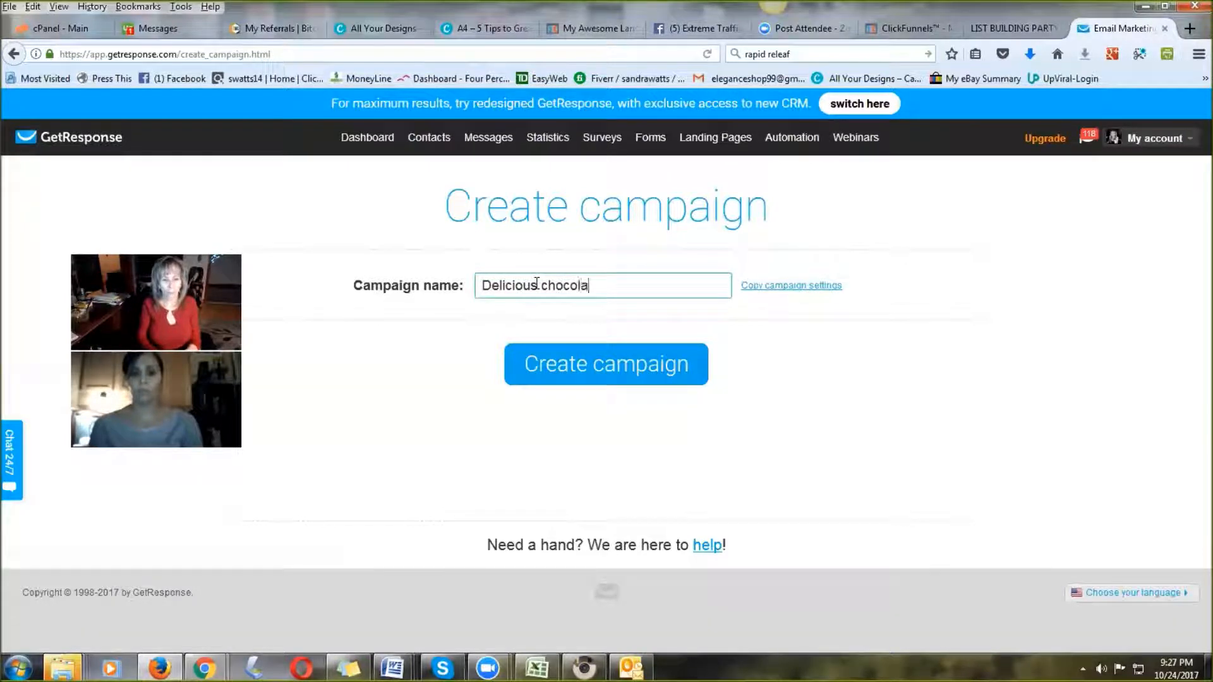
{"action": "type", "text": "te cake"}
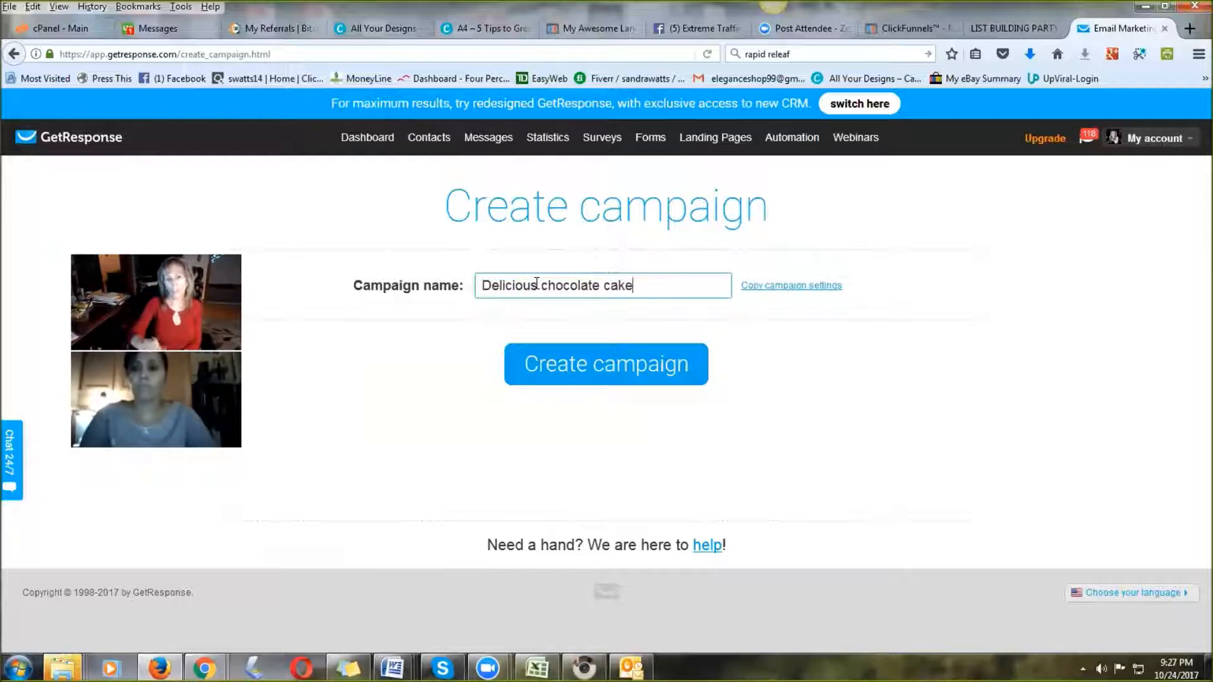
{"action": "left_click", "coordinate": [600, 371]}
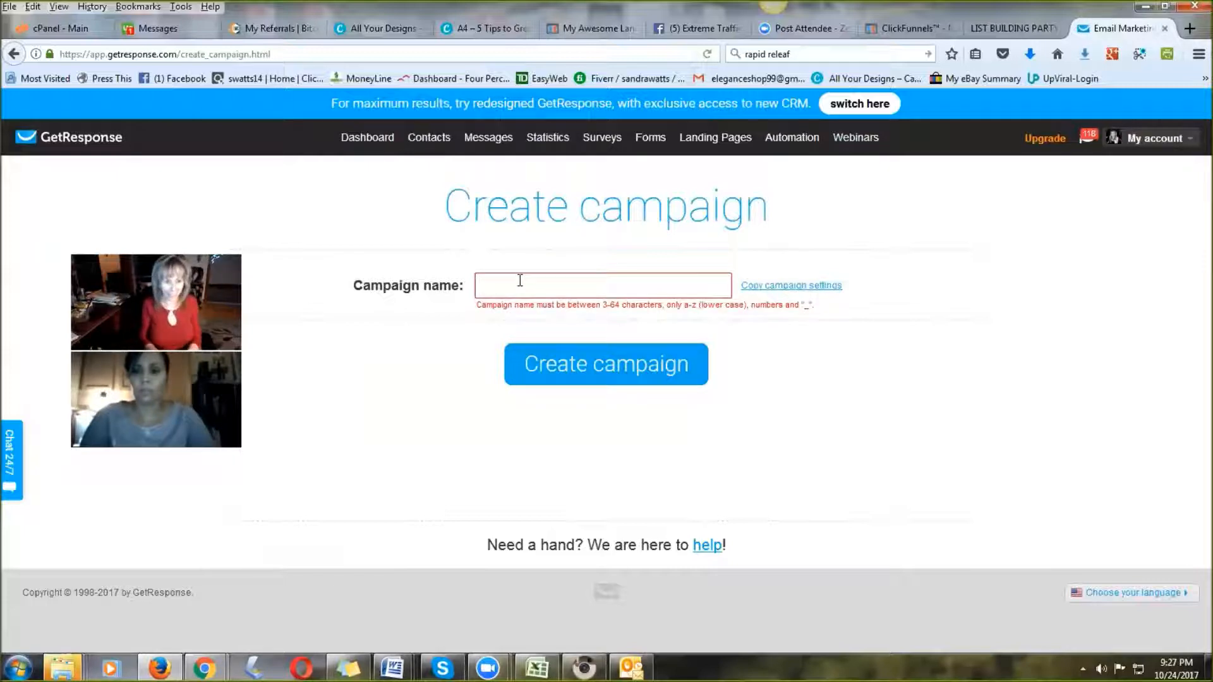
Step: Name the campaign "deliciouschocolatecake" and create it
{"action": "type", "text": "d"}
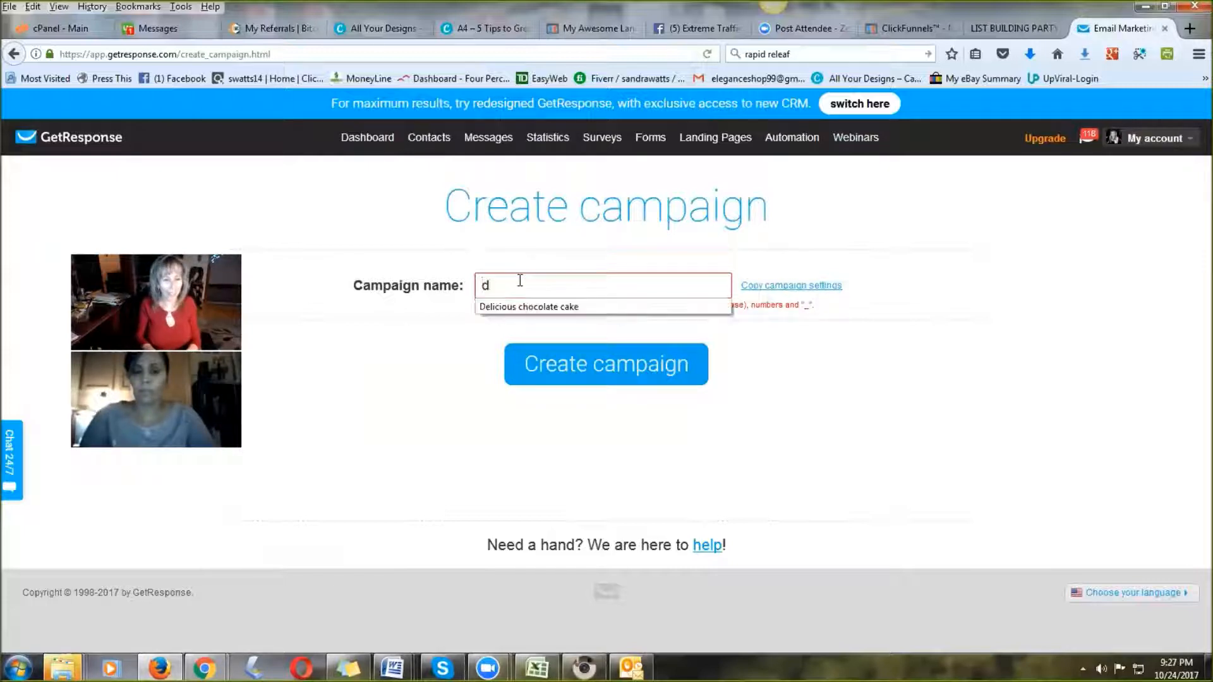
{"action": "type", "text": "elicious"}
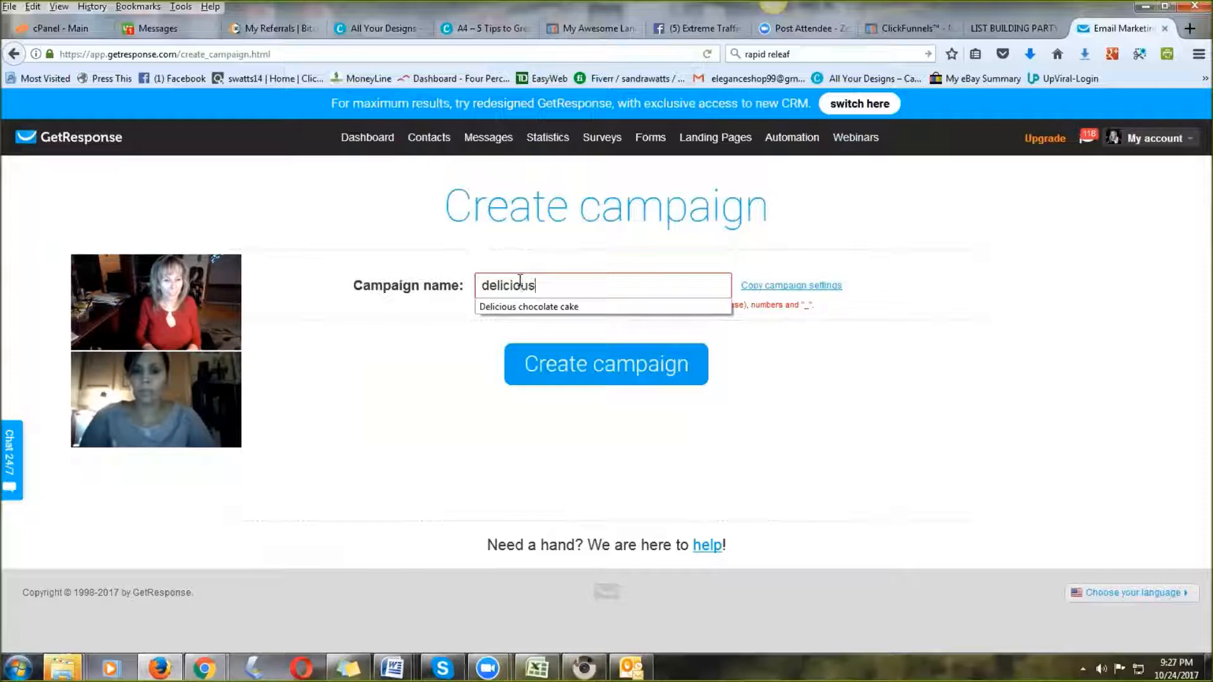
{"action": "type", "text": "chocolatecake"}
{"action": "key", "text": "Return"}
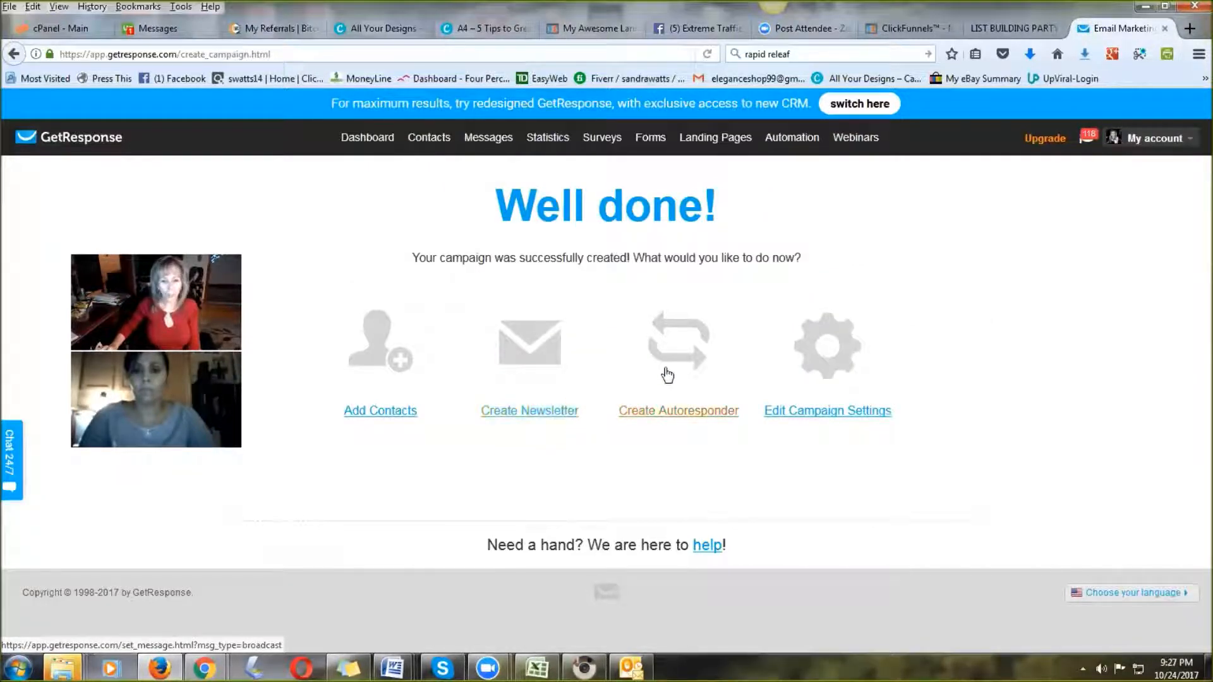
Step: In the new campaign's permission settings, disable confirmed opt-in for email, web and API subscriptions
{"action": "left_click", "coordinate": [806, 415]}
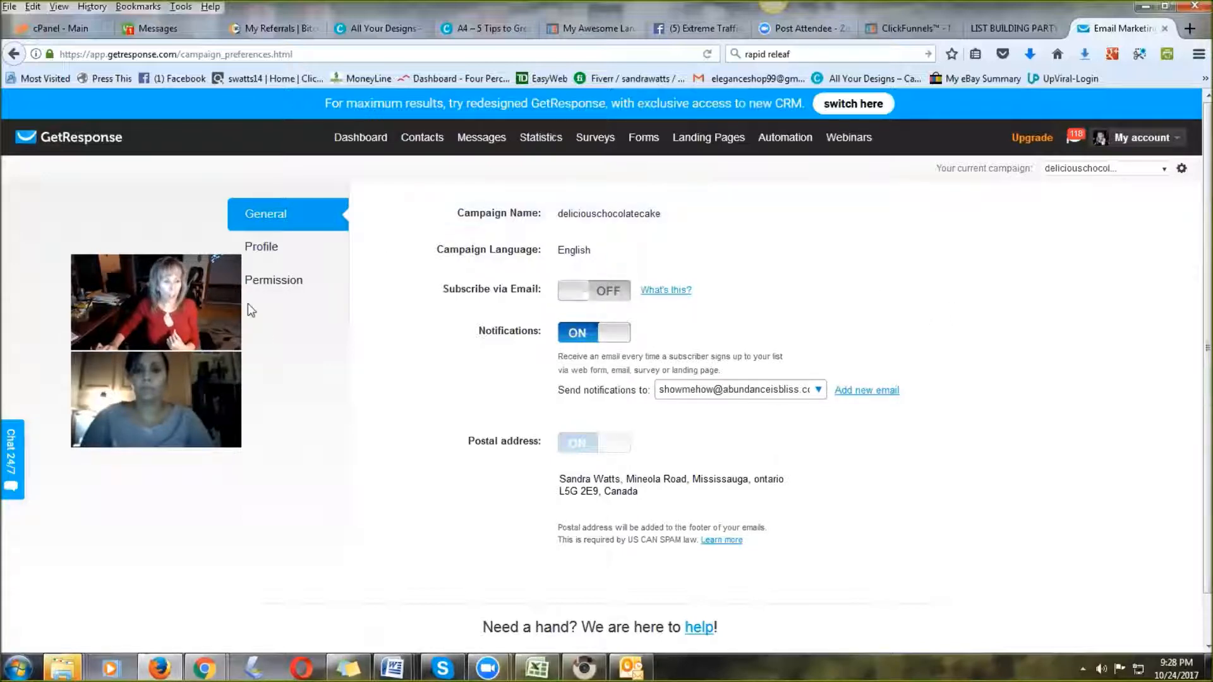
{"action": "left_click", "coordinate": [271, 280]}
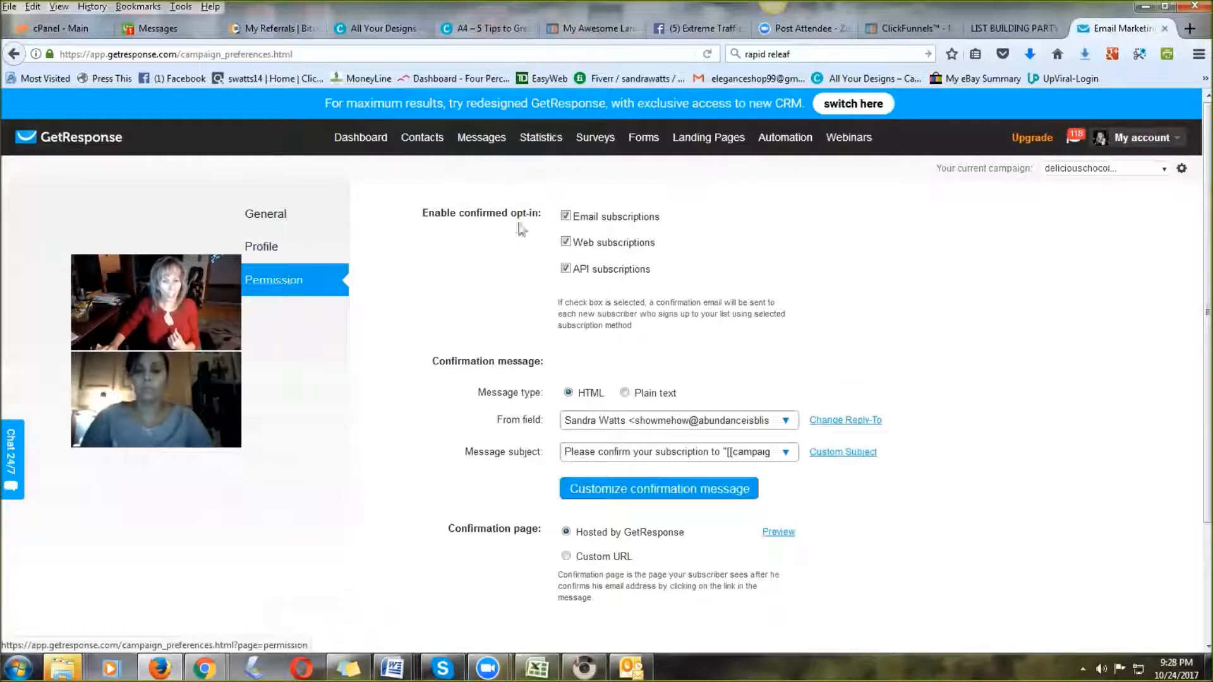
{"action": "left_click", "coordinate": [566, 216]}
{"action": "left_click", "coordinate": [566, 242]}
{"action": "left_click", "coordinate": [566, 268]}
{"action": "left_click", "coordinate": [566, 269]}
{"action": "left_click", "coordinate": [566, 268]}
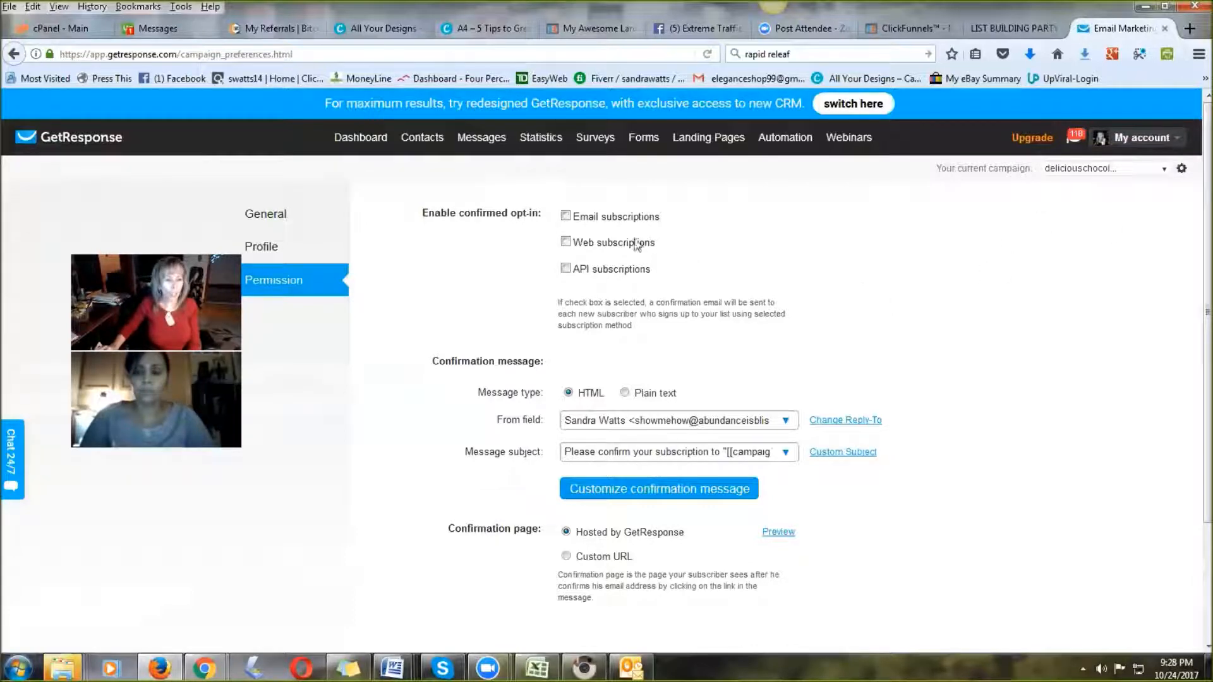
Step: Open the autoresponder cycle and view only the freebitcoincourse campaign's messages
{"action": "mouse_move", "coordinate": [481, 144]}
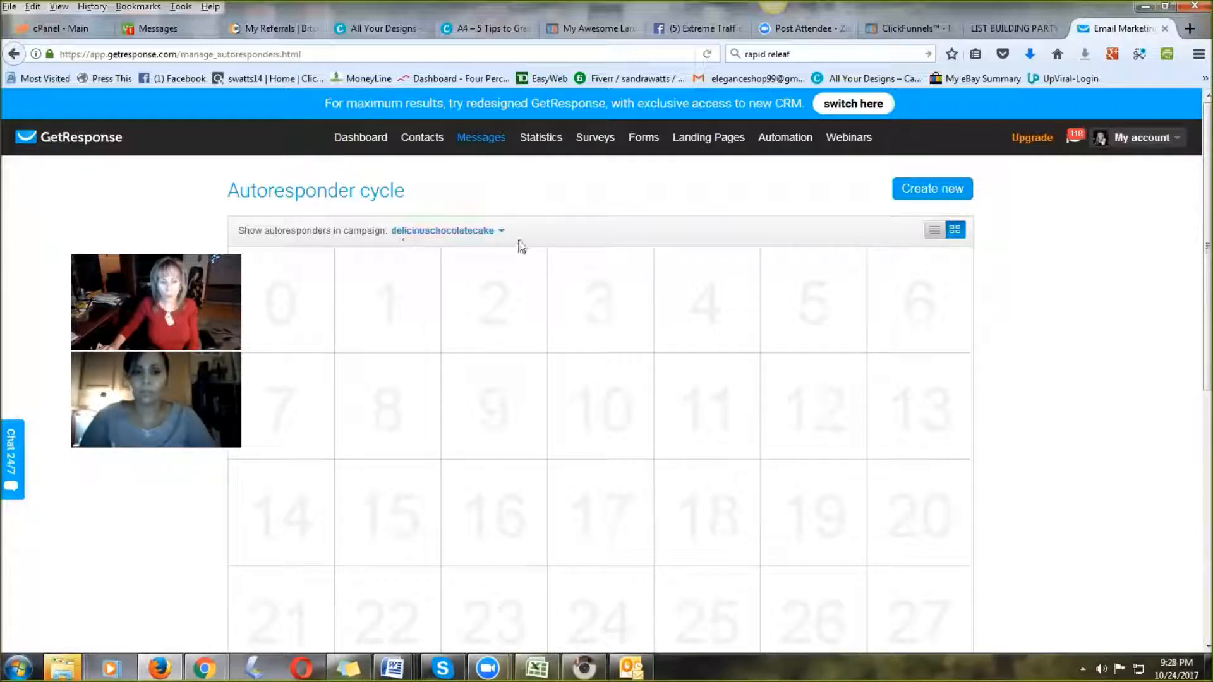
{"action": "left_click", "coordinate": [503, 232]}
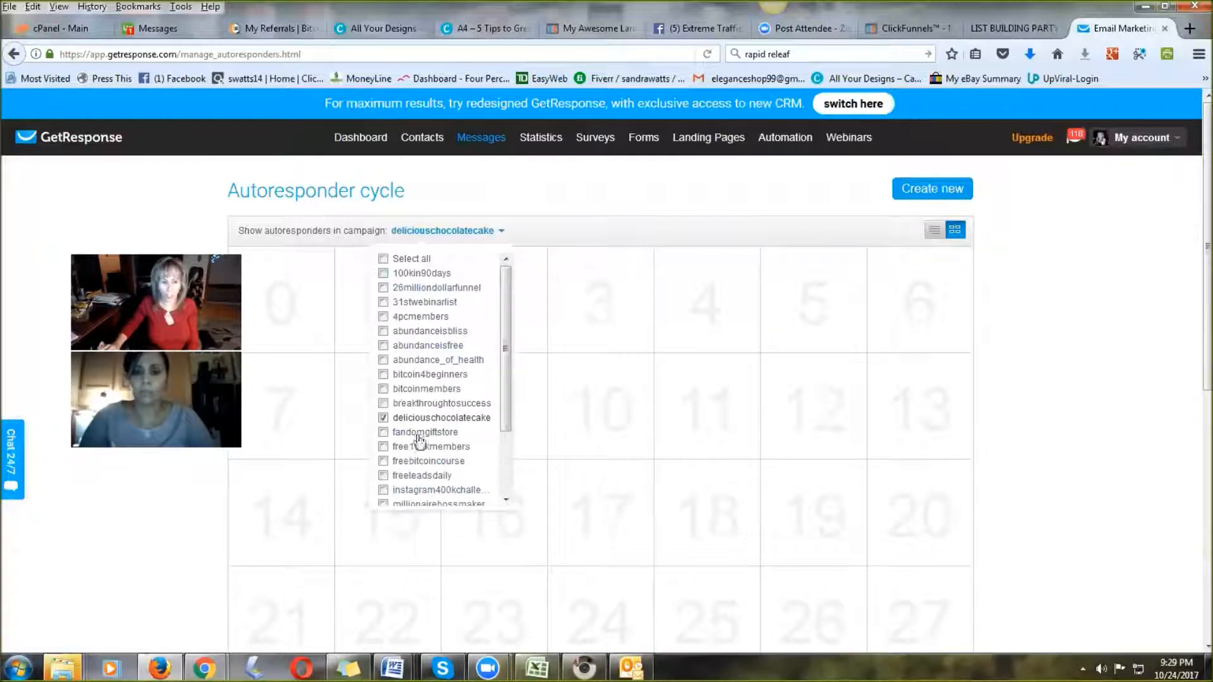
{"action": "left_click", "coordinate": [383, 462]}
{"action": "left_click", "coordinate": [382, 417]}
{"action": "left_click", "coordinate": [157, 205]}
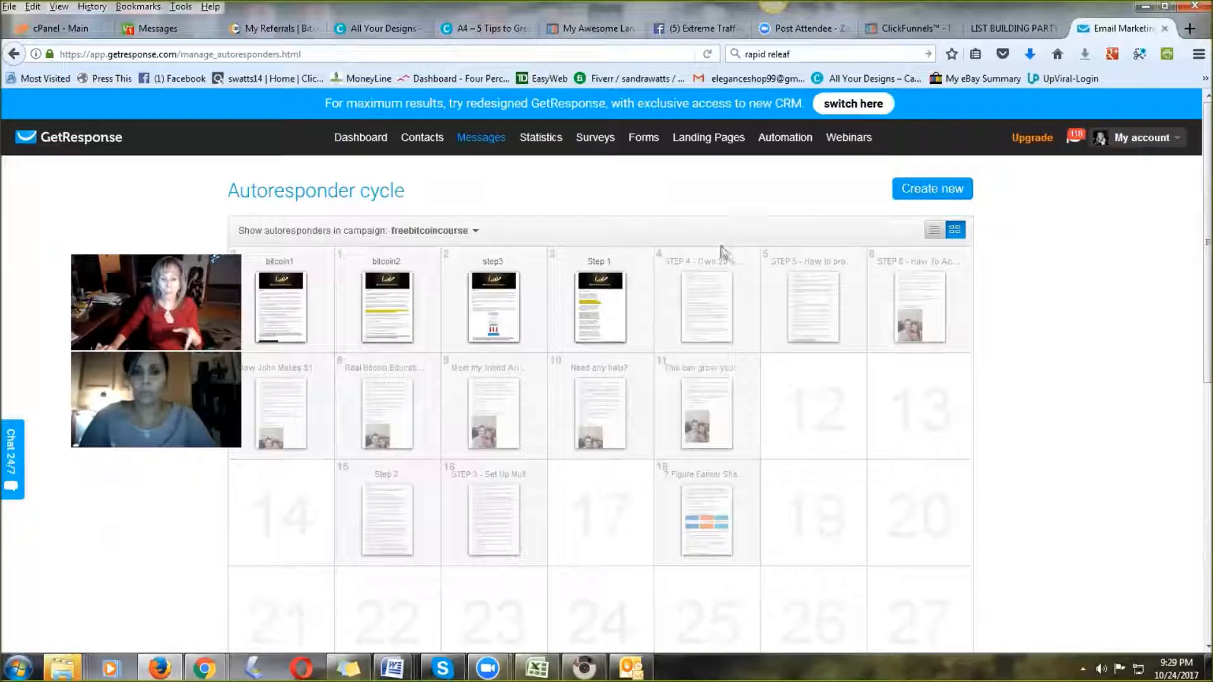
Step: Filter the autoresponder cycle to show only the deliciouschocolatecake campaign
{"action": "left_click", "coordinate": [422, 137]}
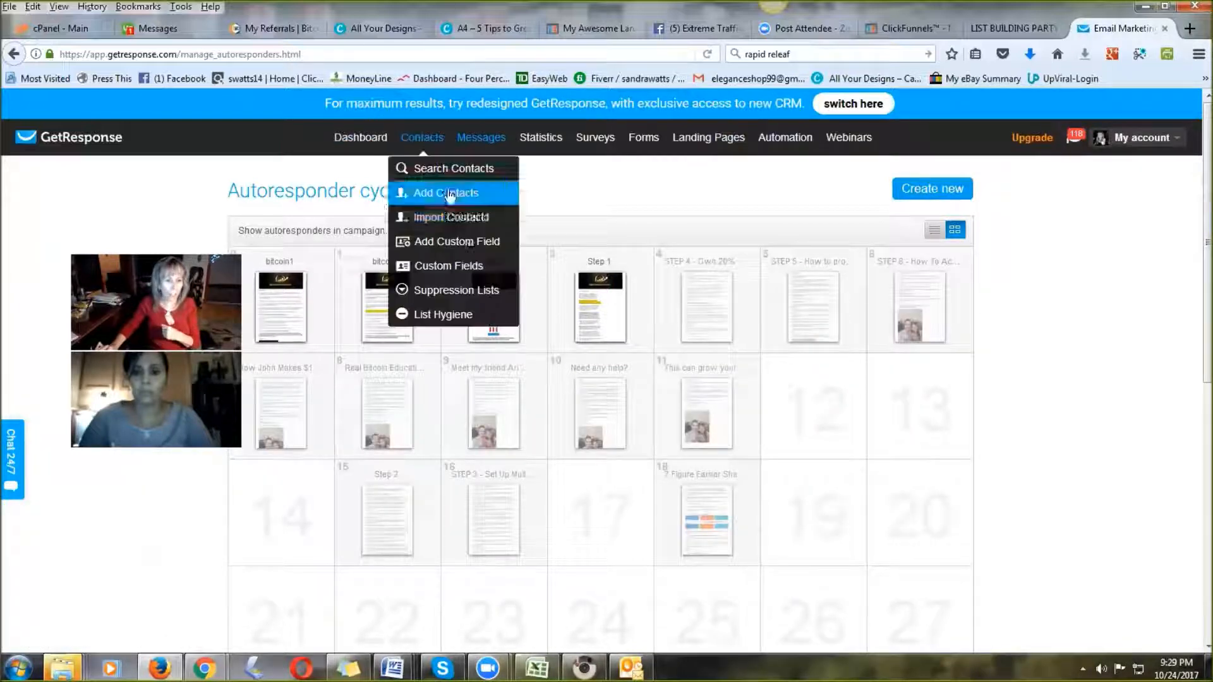
{"action": "left_click", "coordinate": [470, 232]}
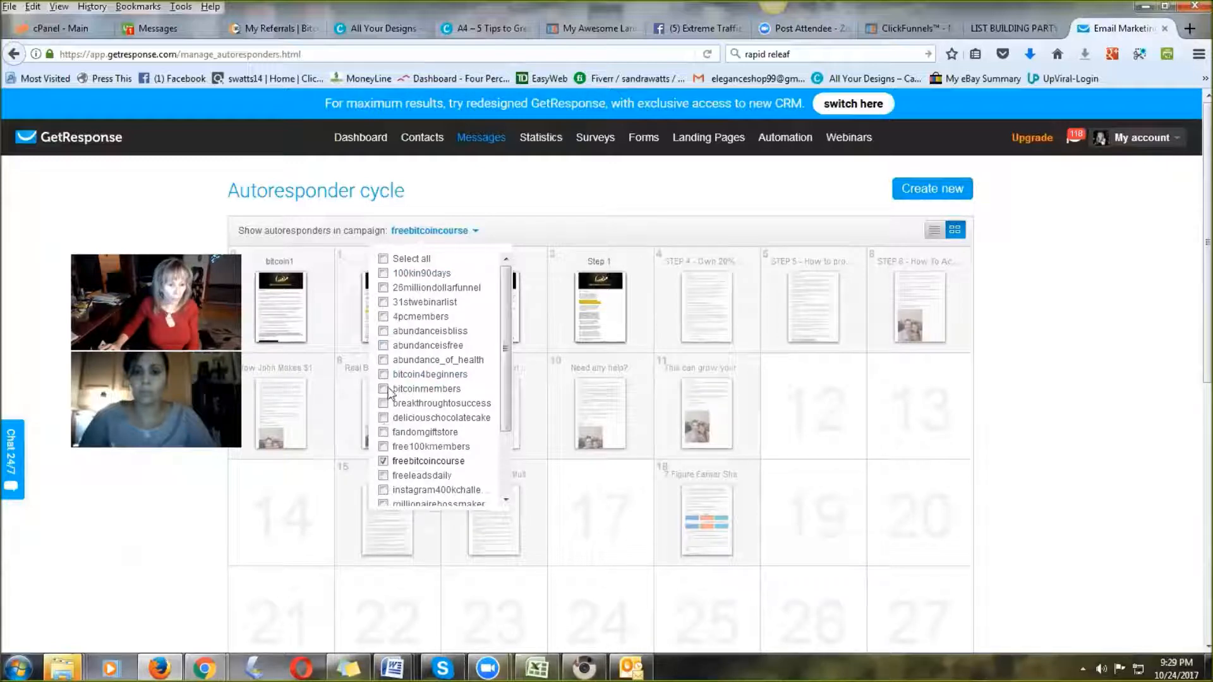
{"action": "left_click", "coordinate": [382, 461]}
{"action": "left_click", "coordinate": [383, 418]}
Step: Start a day 0 autoresponder for deliciouschocolatecake and review its campaign and send-time options, keeping immediate sending
{"action": "mouse_move", "coordinate": [300, 314]}
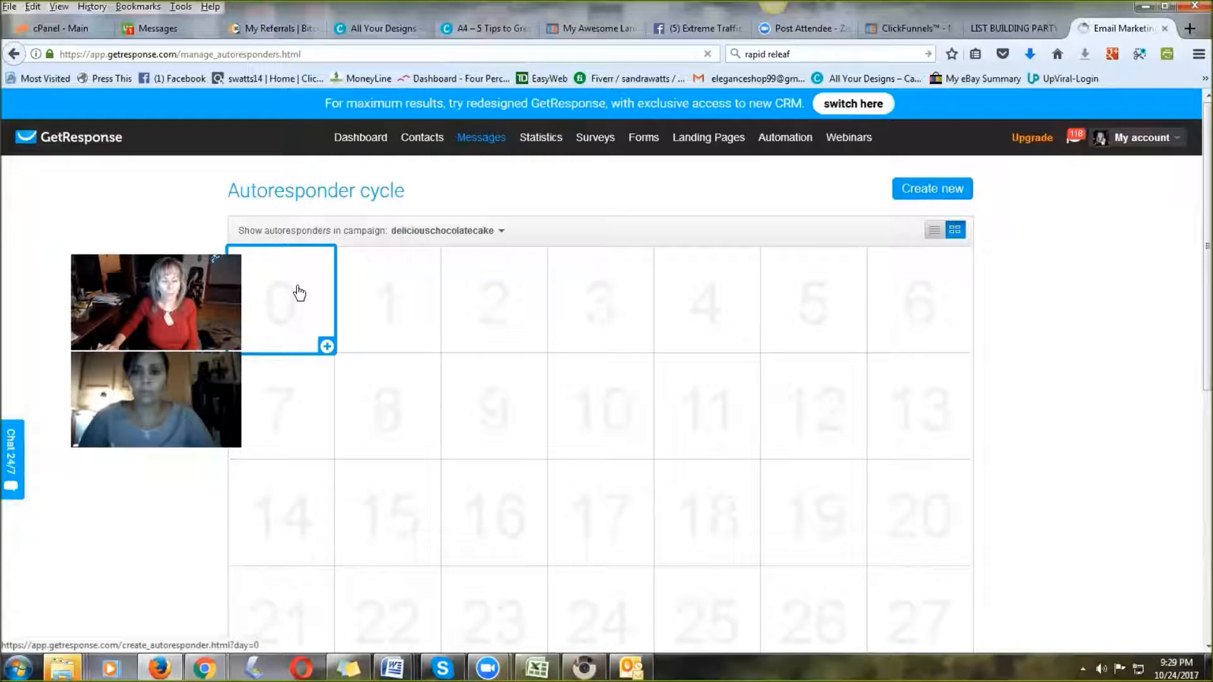
{"action": "left_click", "coordinate": [299, 292]}
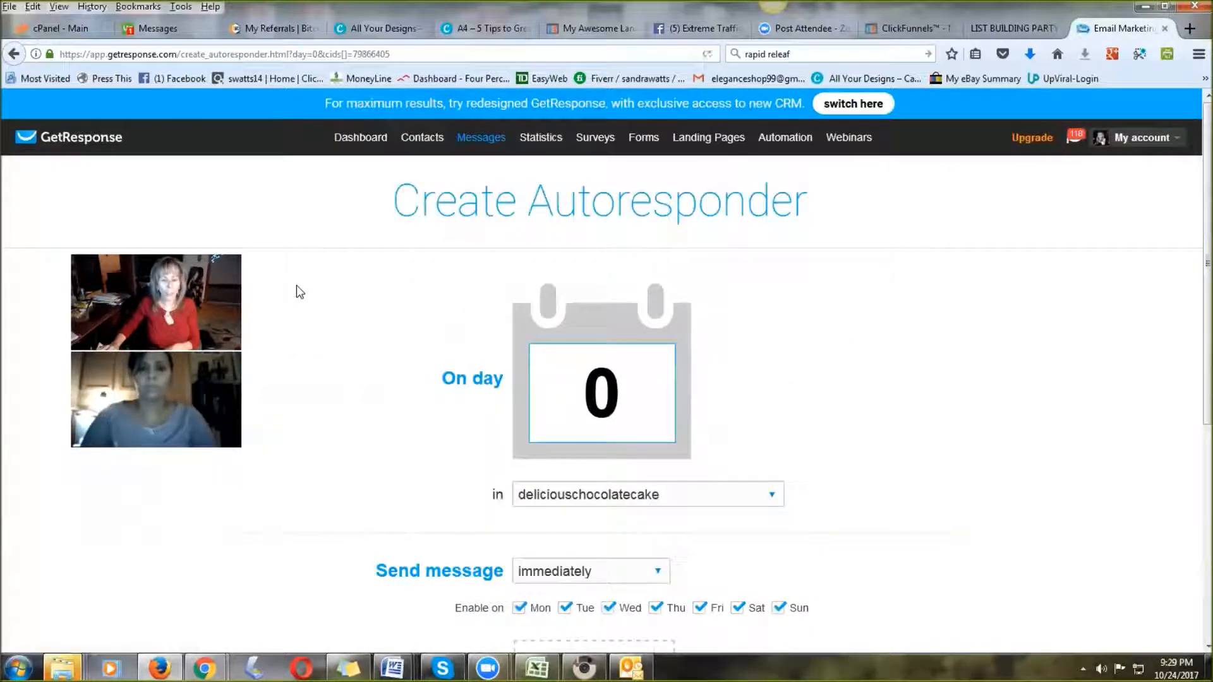
{"action": "scroll", "coordinate": [867, 404], "scroll_direction": "down", "scroll_amount": 4}
{"action": "scroll", "coordinate": [866, 404], "scroll_direction": "down", "scroll_amount": 1}
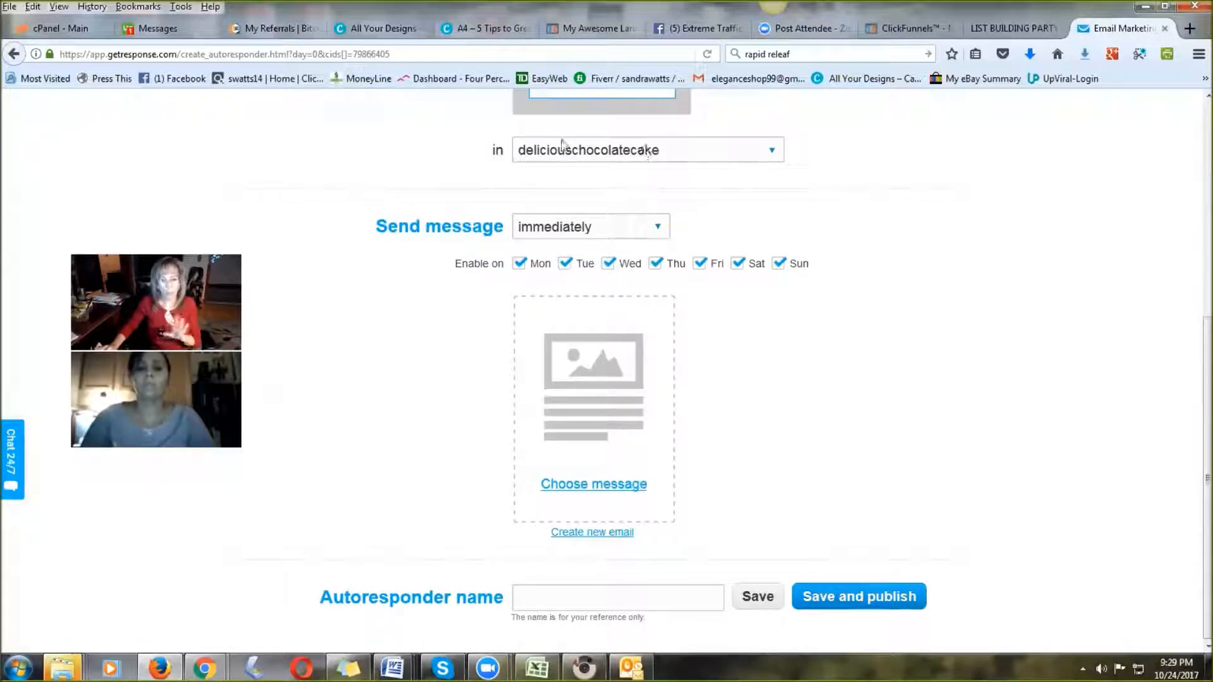
{"action": "left_click", "coordinate": [701, 155]}
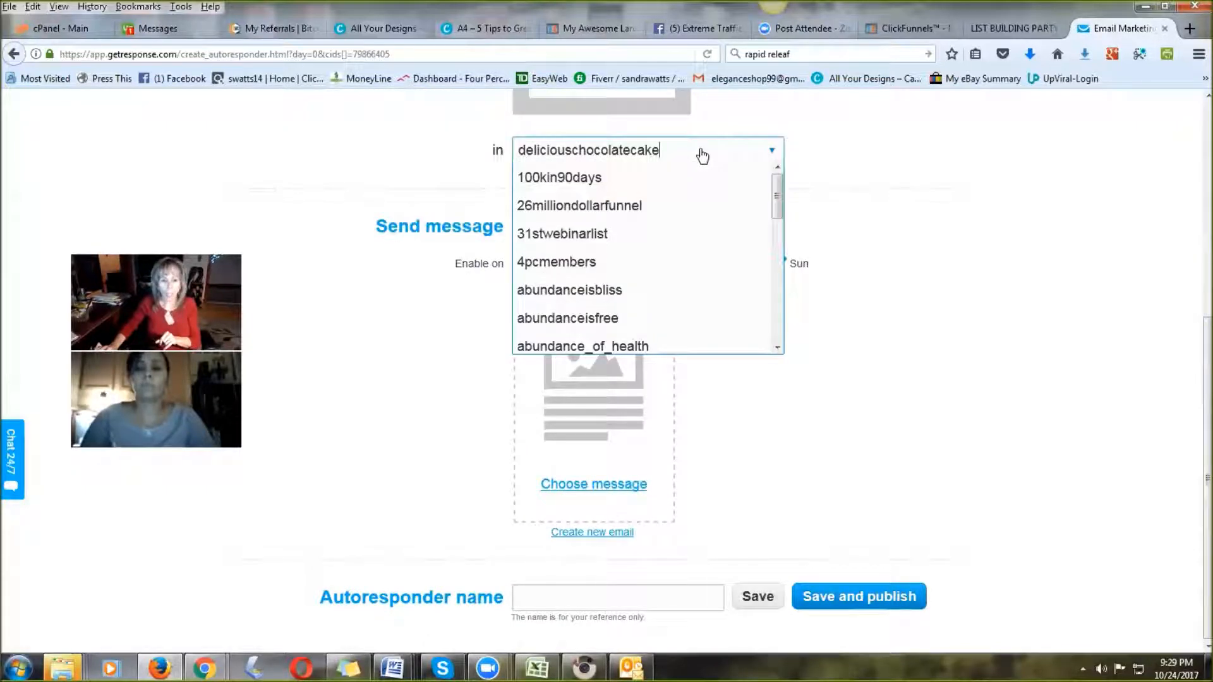
{"action": "left_click", "coordinate": [701, 155]}
{"action": "left_click", "coordinate": [617, 230]}
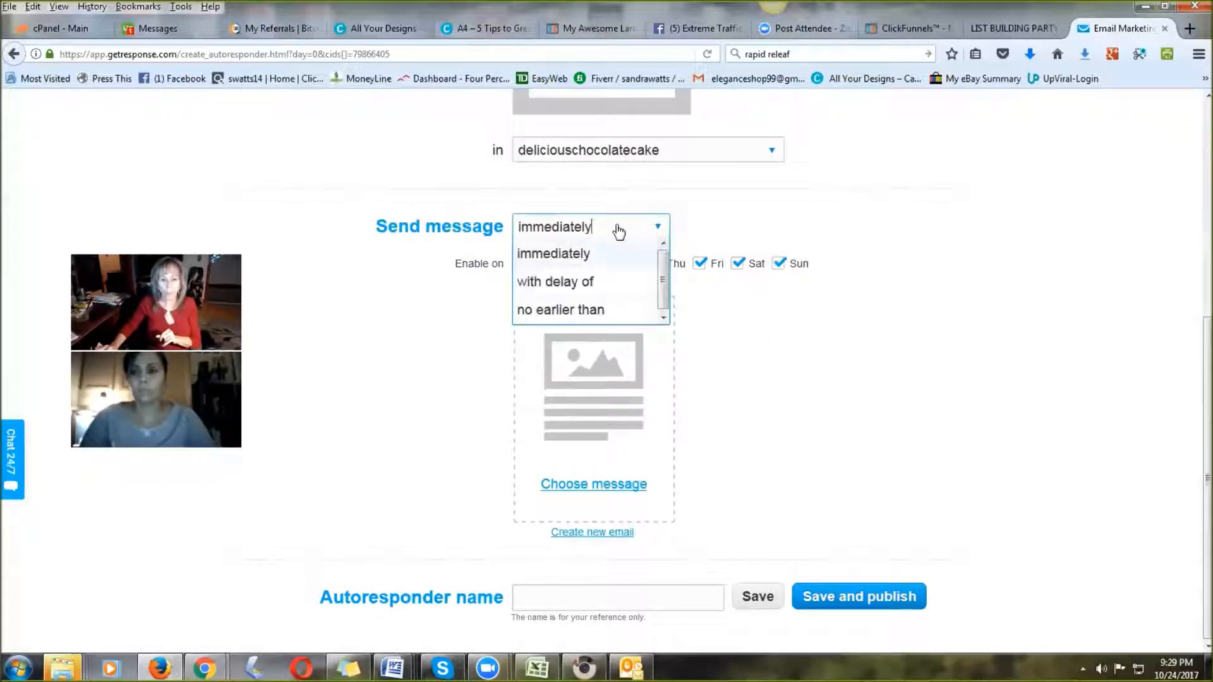
{"action": "left_click", "coordinate": [618, 232]}
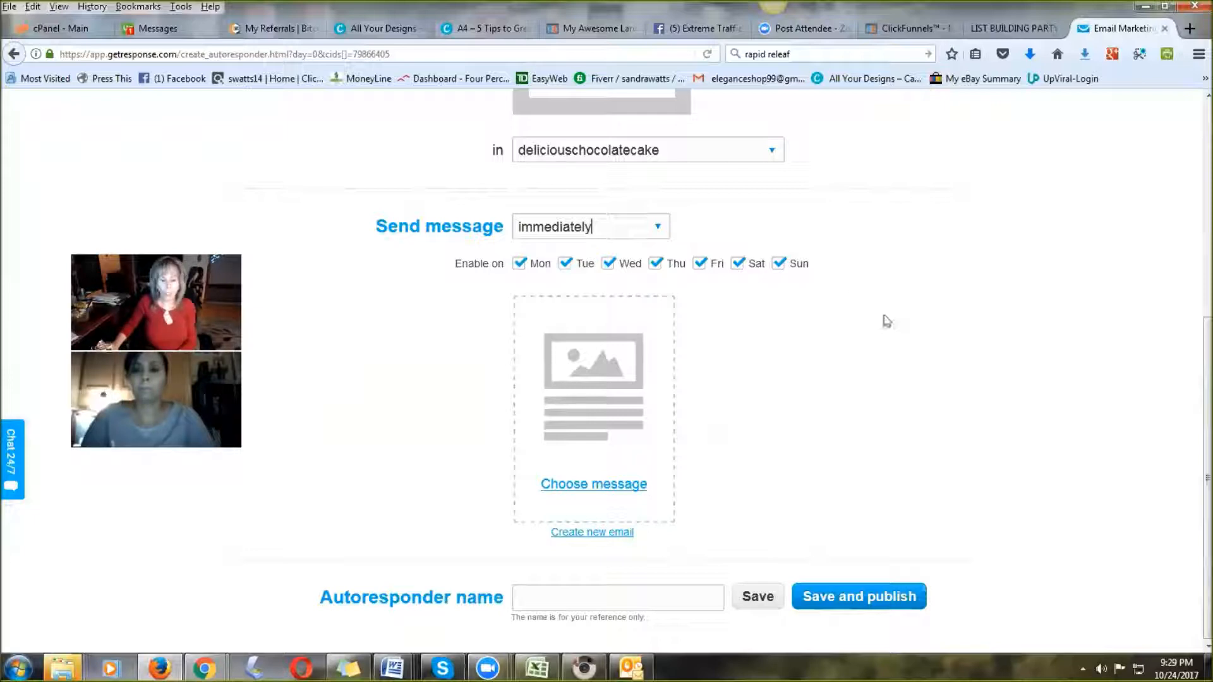
Step: Create a new email for the autoresponder and name the message "Choc cake email #1"
{"action": "left_click", "coordinate": [588, 534]}
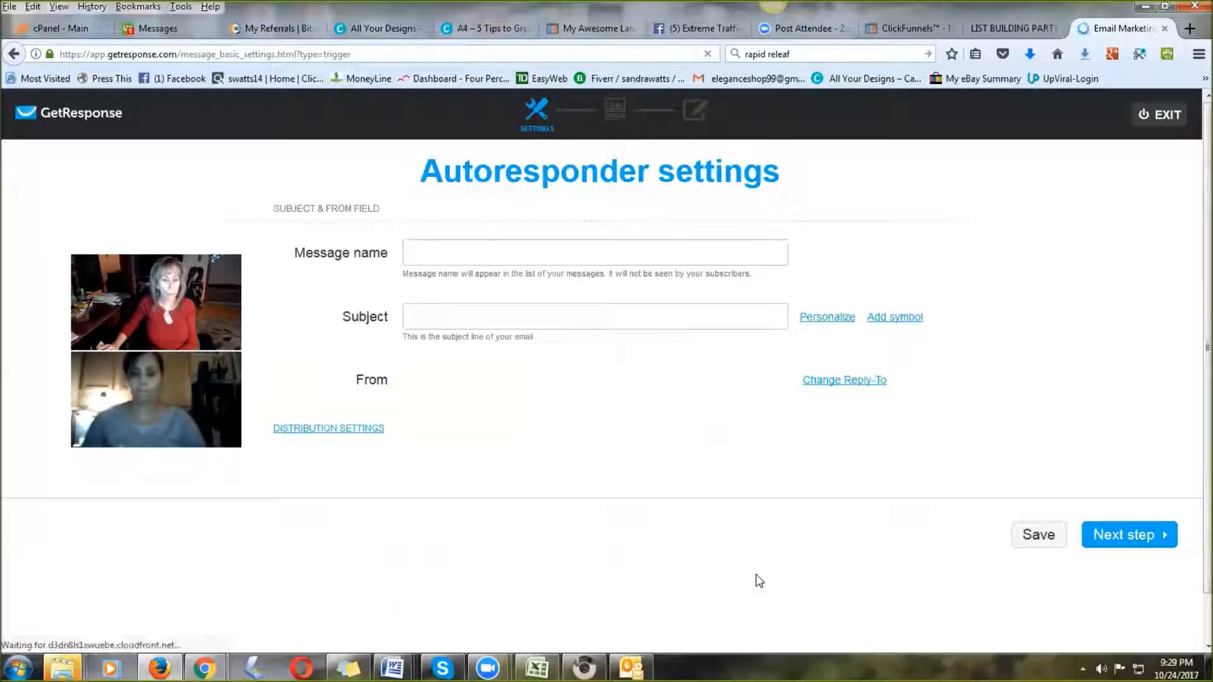
{"action": "left_click", "coordinate": [437, 255]}
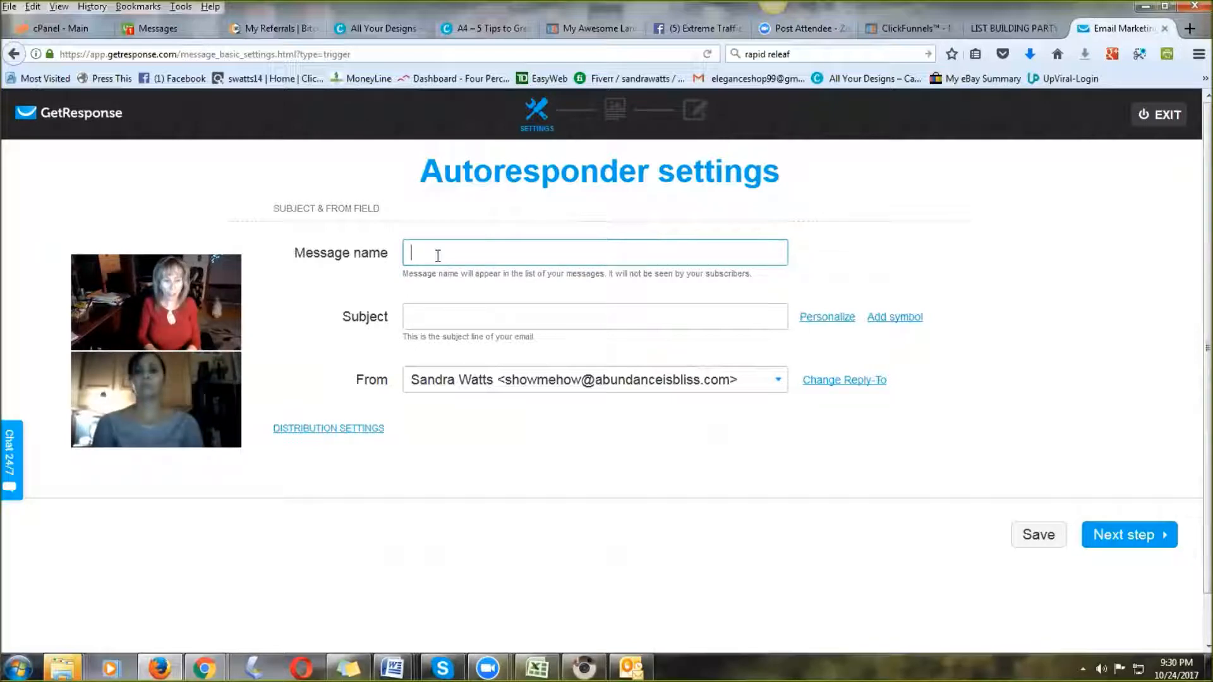
{"action": "type", "text": "Choc"}
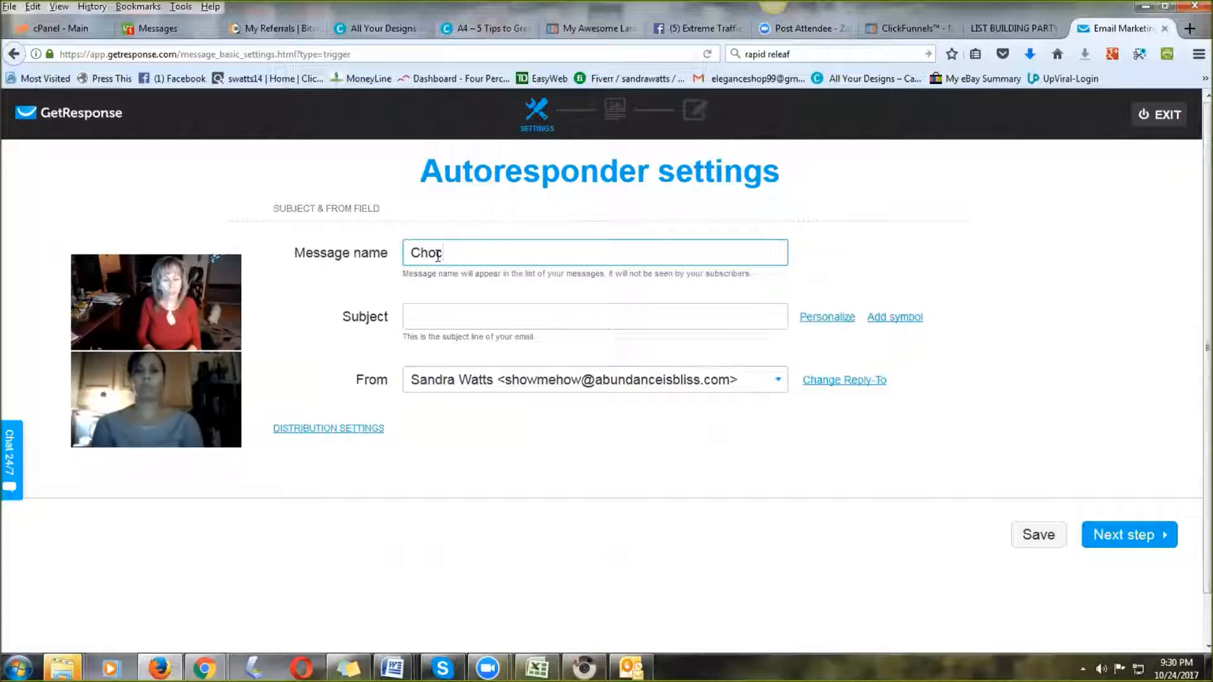
{"action": "type", "text": "kcake ema"}
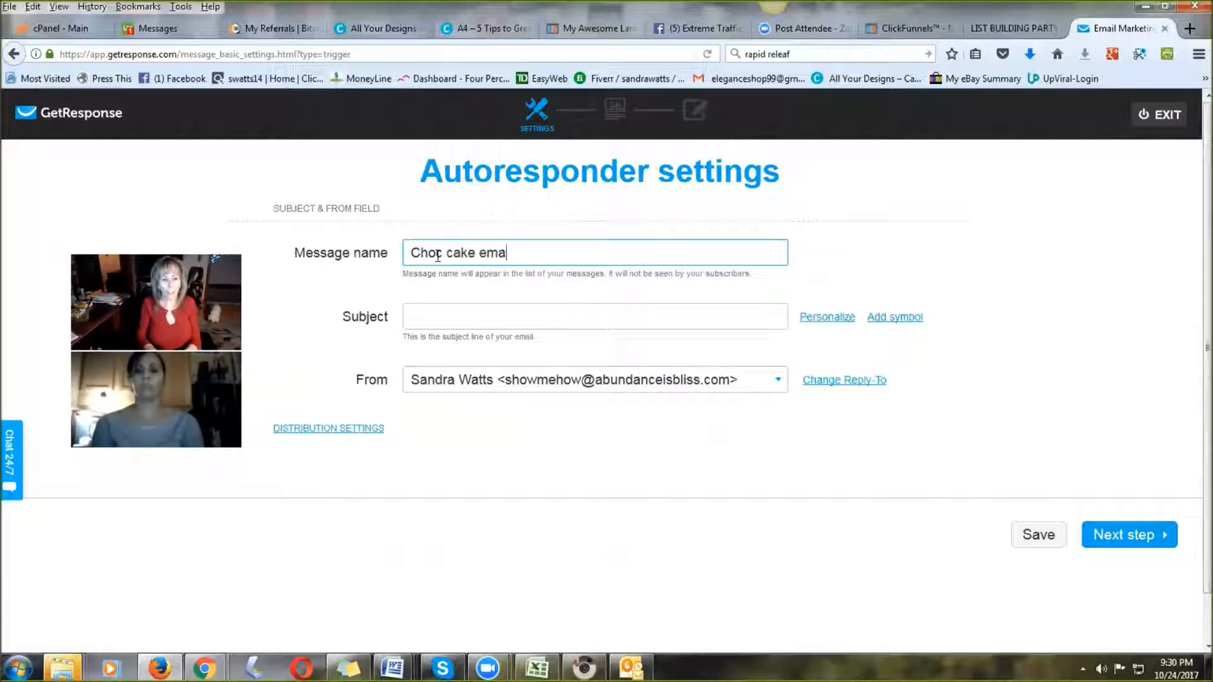
{"action": "type", "text": "il #1"}
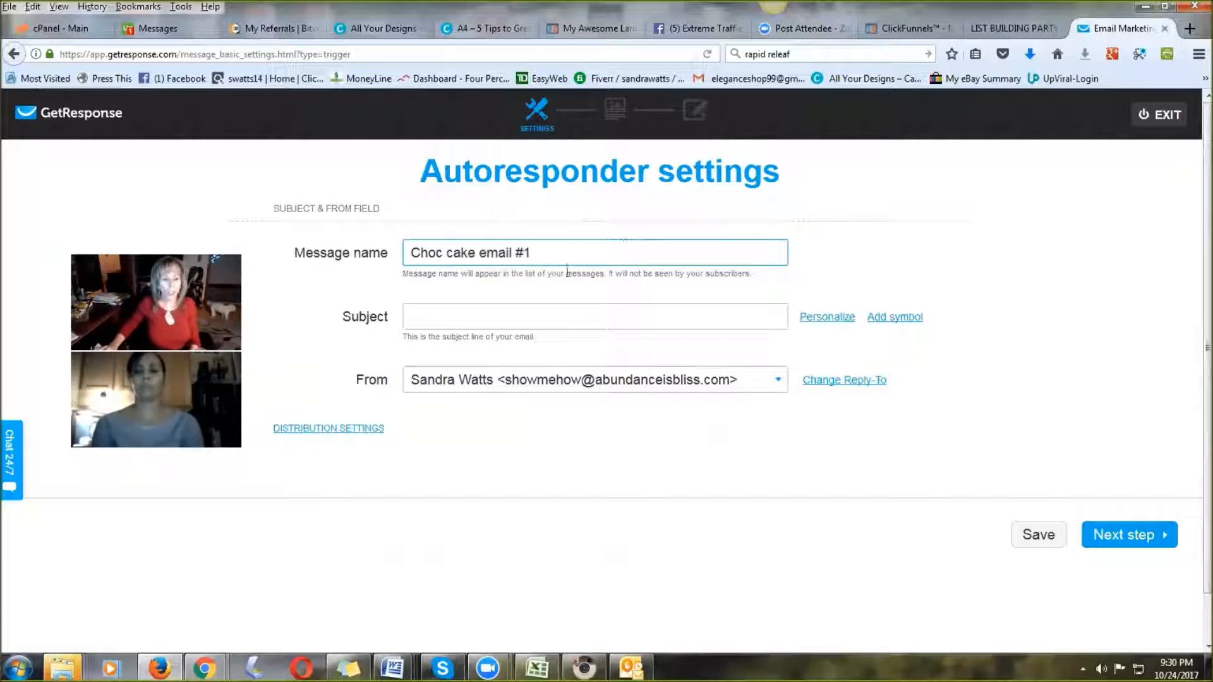
Step: Set the autoresponder email's subject line to "Your chocolate cake recipe is on its way......"
{"action": "left_click", "coordinate": [415, 316]}
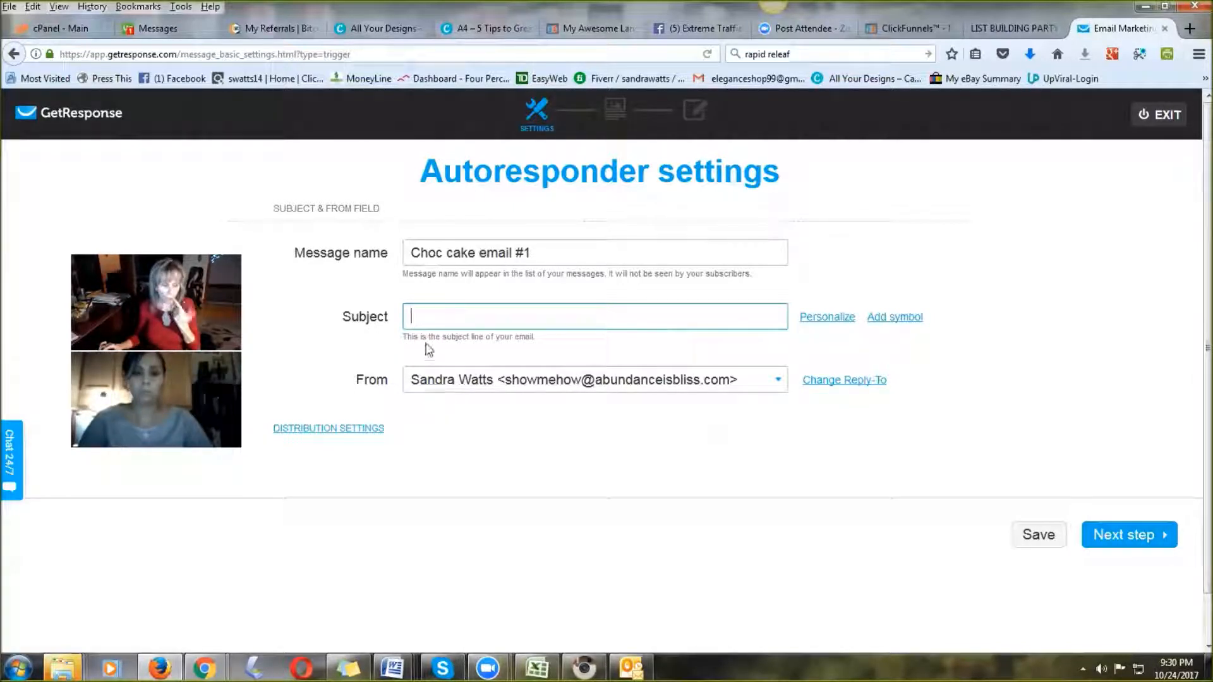
{"action": "left_click", "coordinate": [426, 312]}
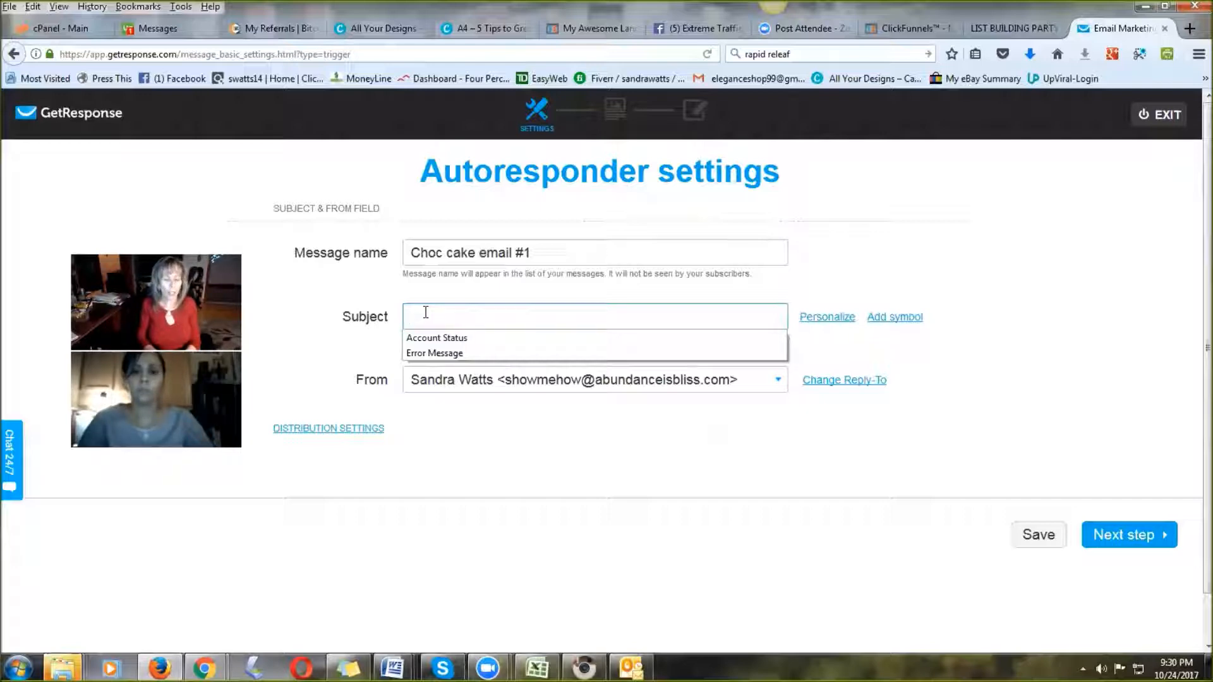
{"action": "type", "text": "Your cho"}
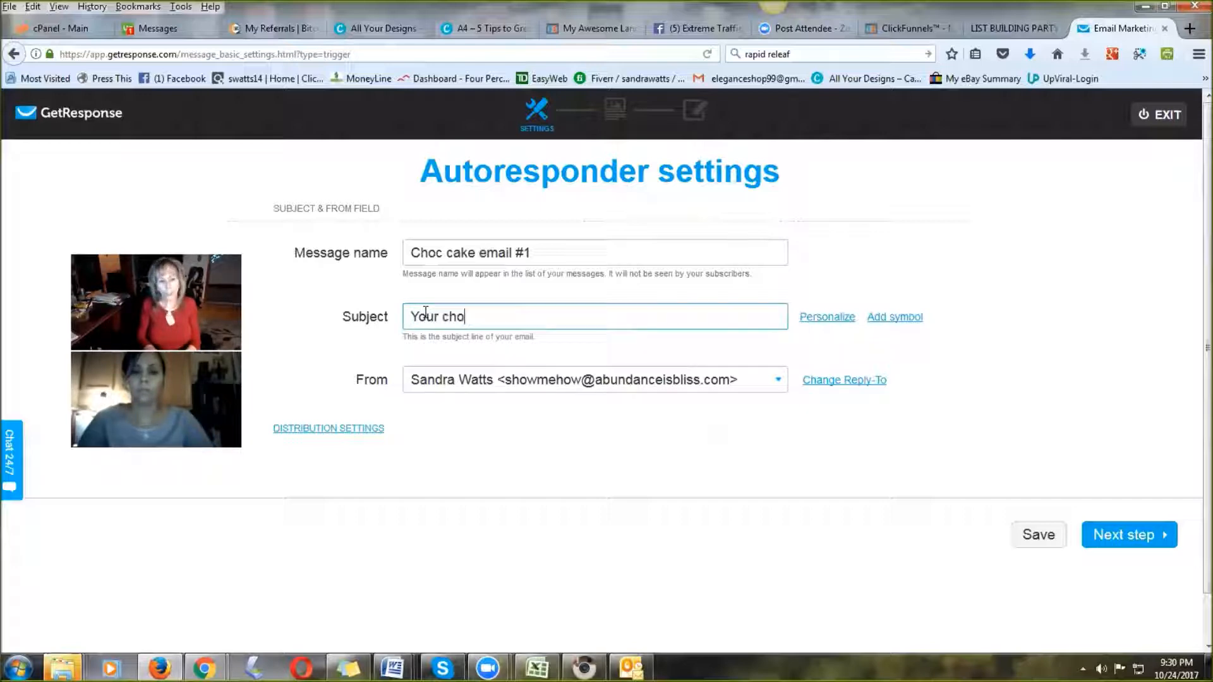
{"action": "type", "text": "colate cake recipe is on its way......"}
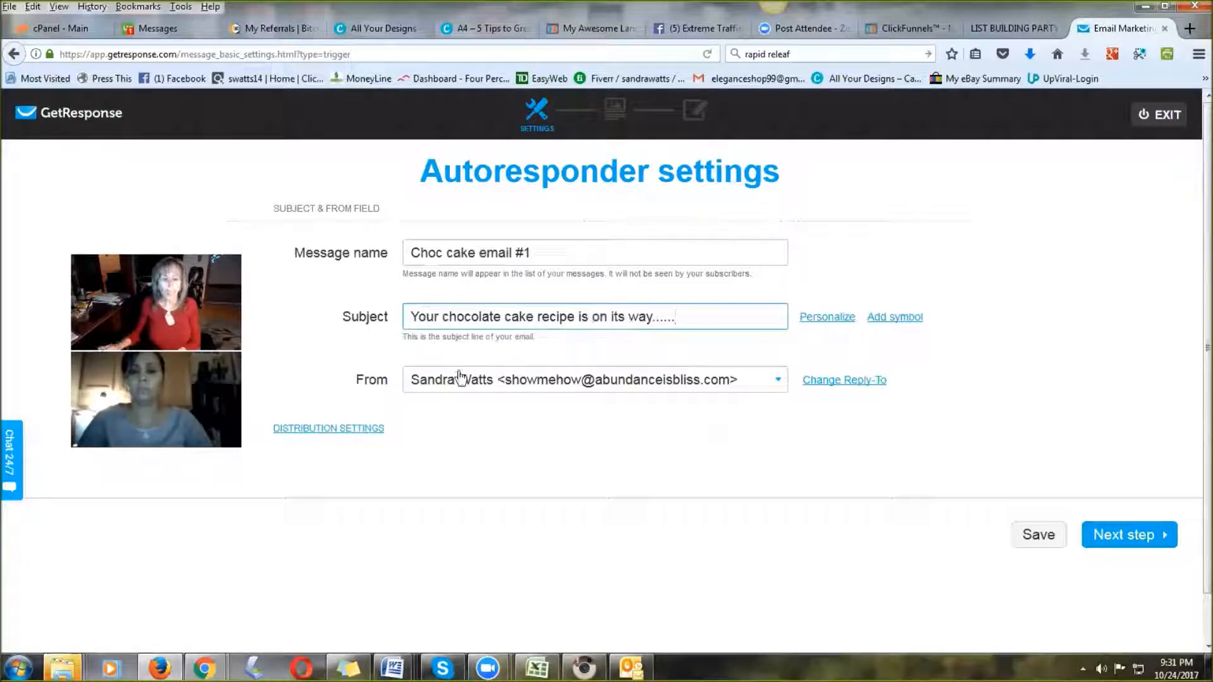
Step: Review the available From addresses, keep the preselected one, and proceed to the template selection
{"action": "left_click", "coordinate": [778, 381]}
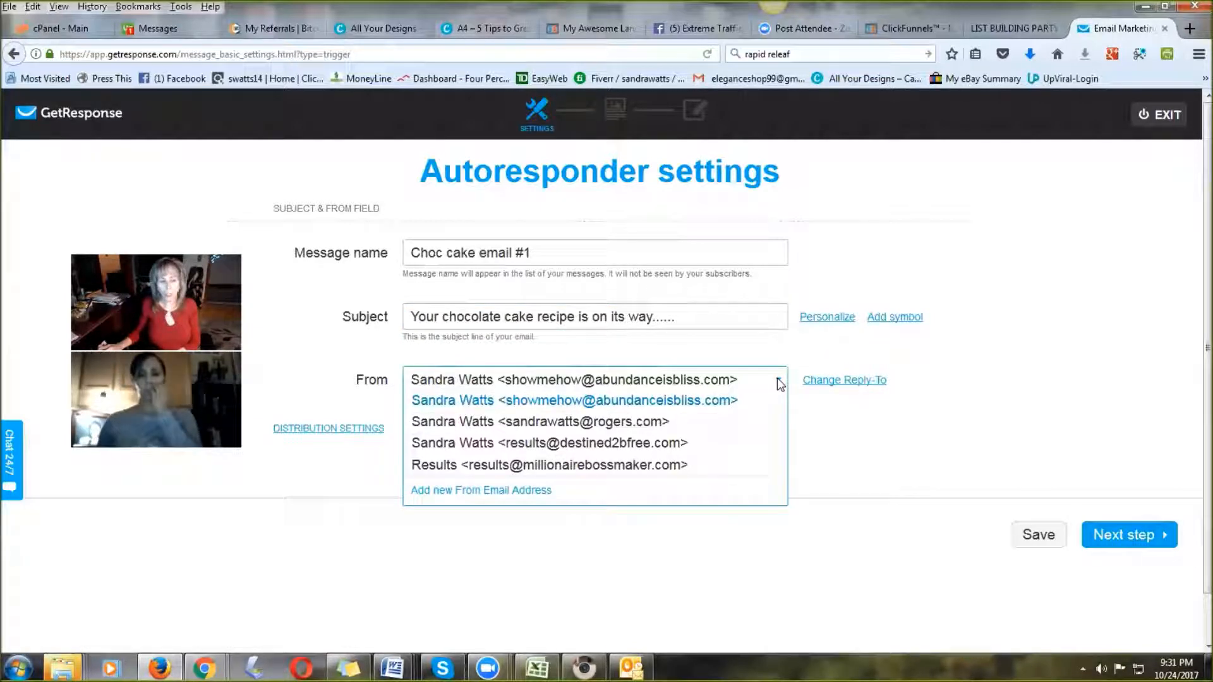
{"action": "left_click", "coordinate": [668, 386]}
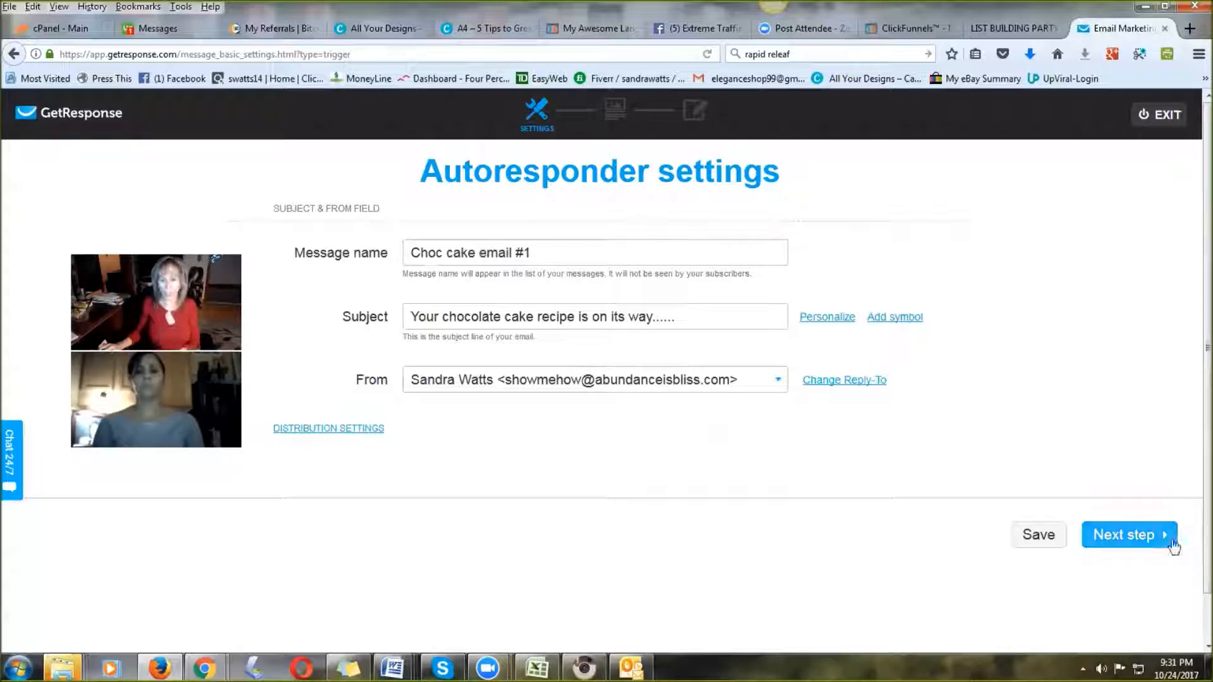
{"action": "left_click", "coordinate": [1123, 545]}
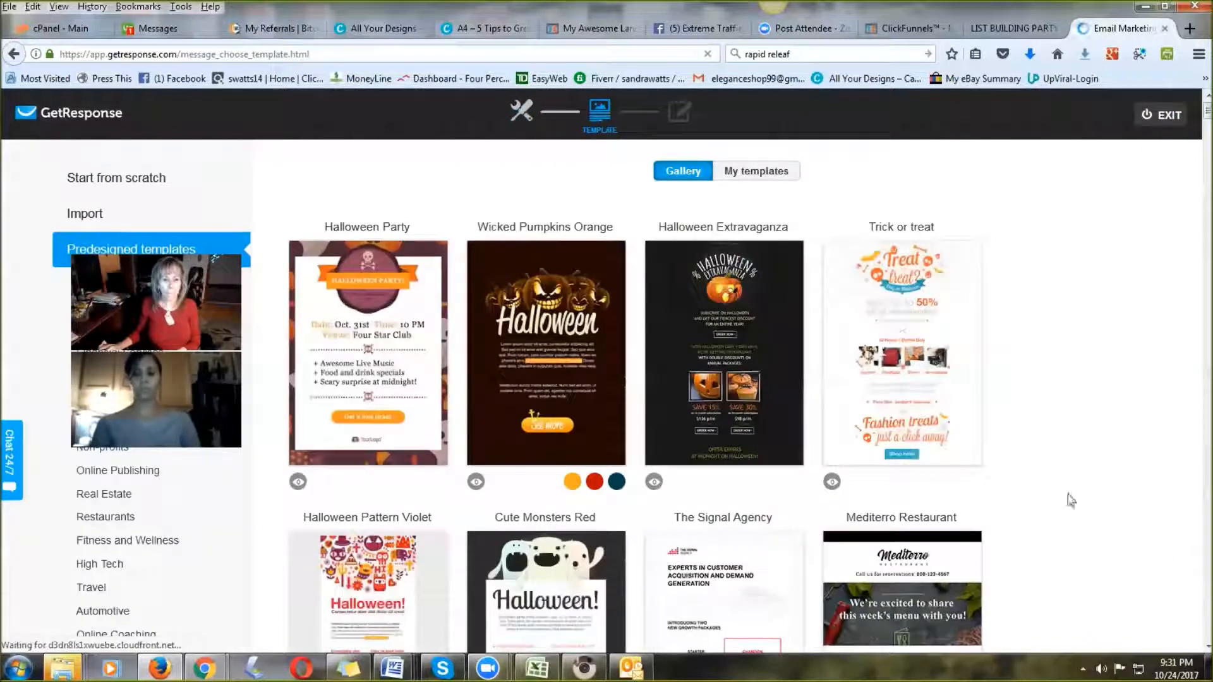
Step: Browse the gallery of predesigned email templates to see which designs are available
{"action": "scroll", "coordinate": [481, 290], "scroll_direction": "down", "scroll_amount": 8}
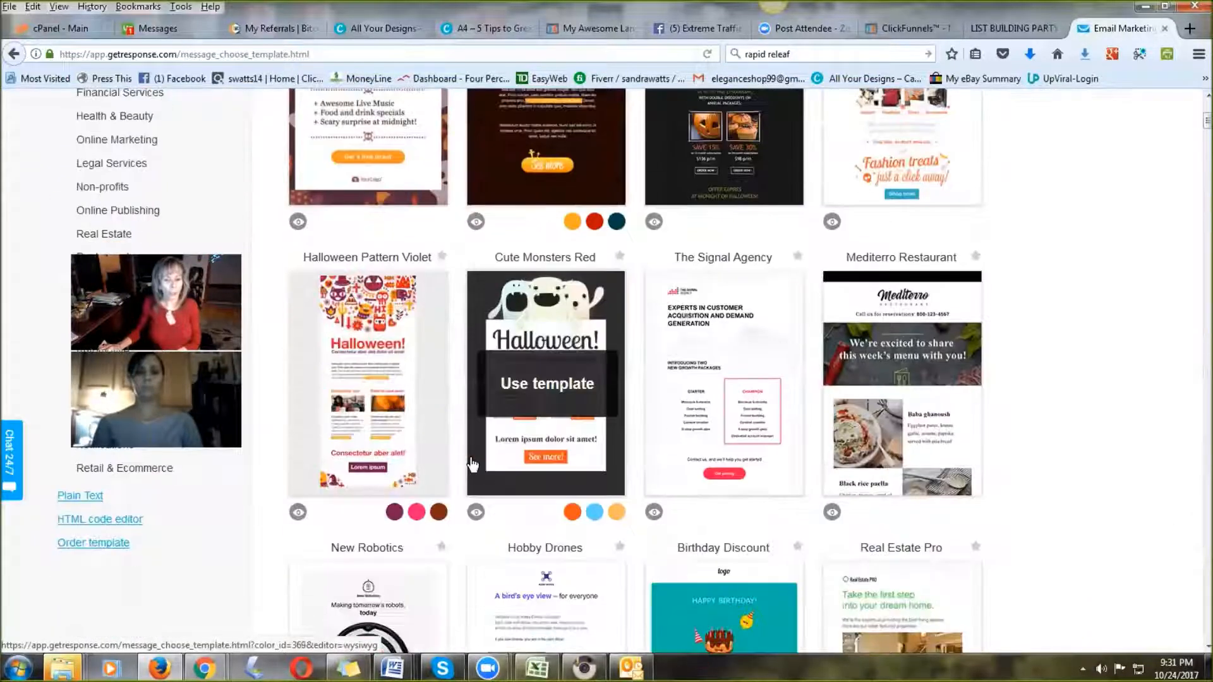
{"action": "scroll", "coordinate": [552, 425], "scroll_direction": "down", "scroll_amount": 10}
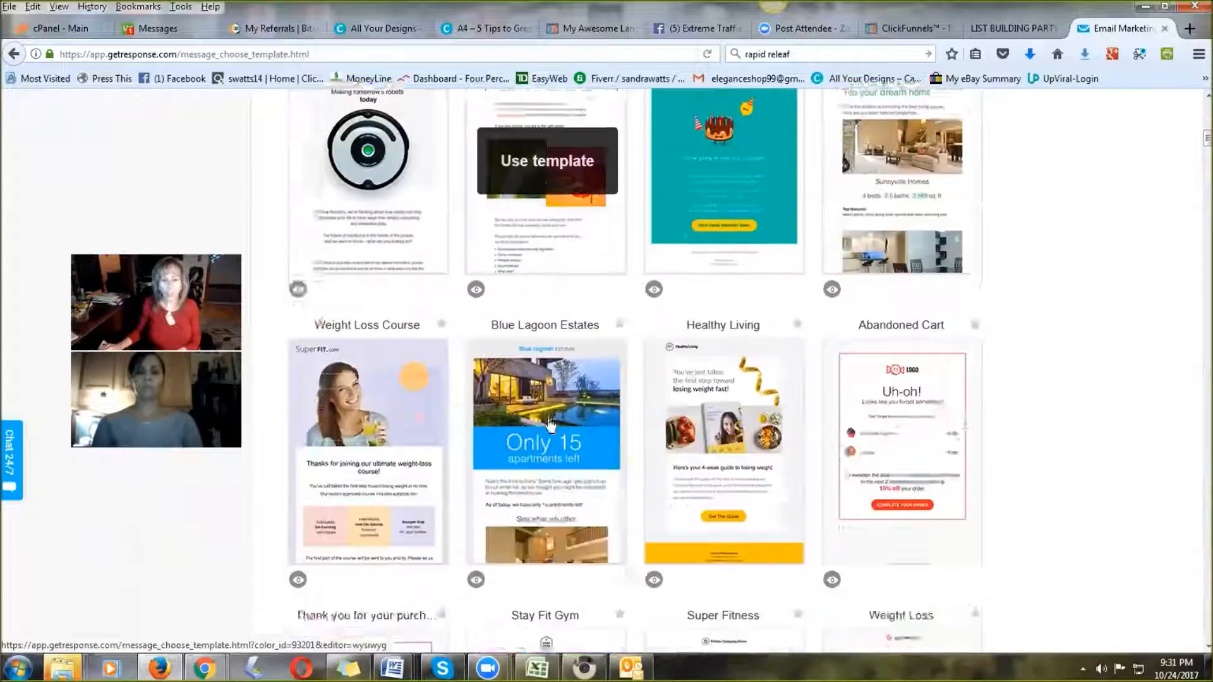
{"action": "scroll", "coordinate": [509, 434], "scroll_direction": "down", "scroll_amount": 12}
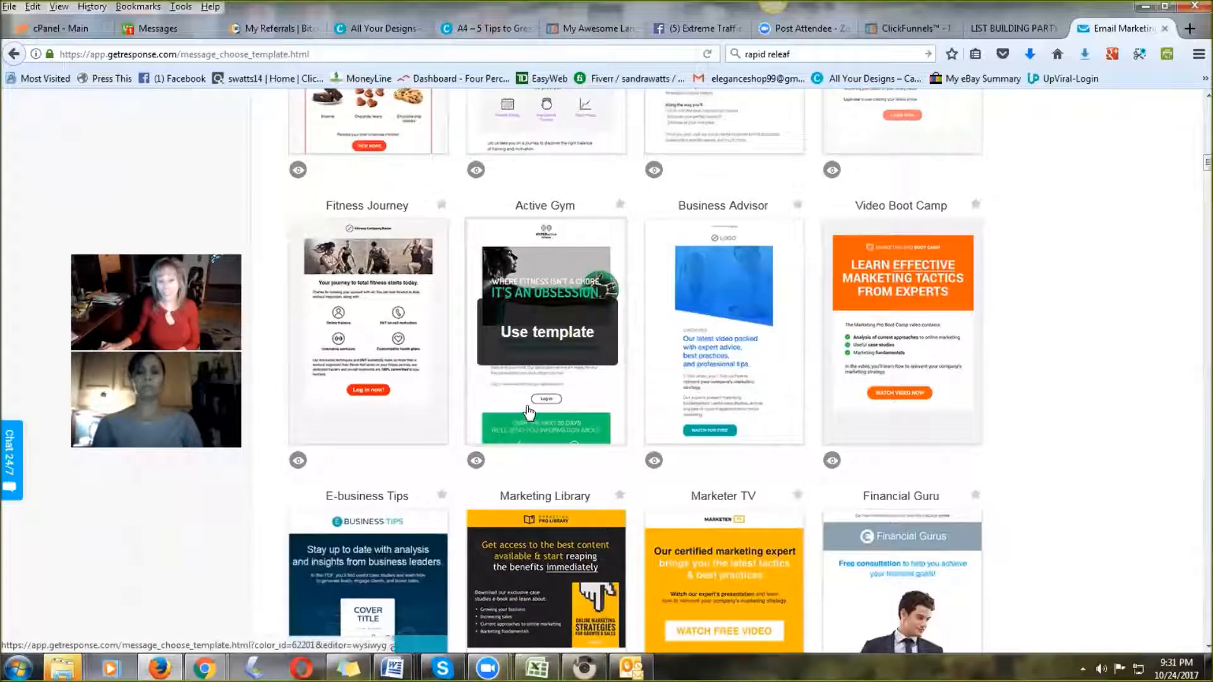
{"action": "scroll", "coordinate": [530, 413], "scroll_direction": "down", "scroll_amount": 5}
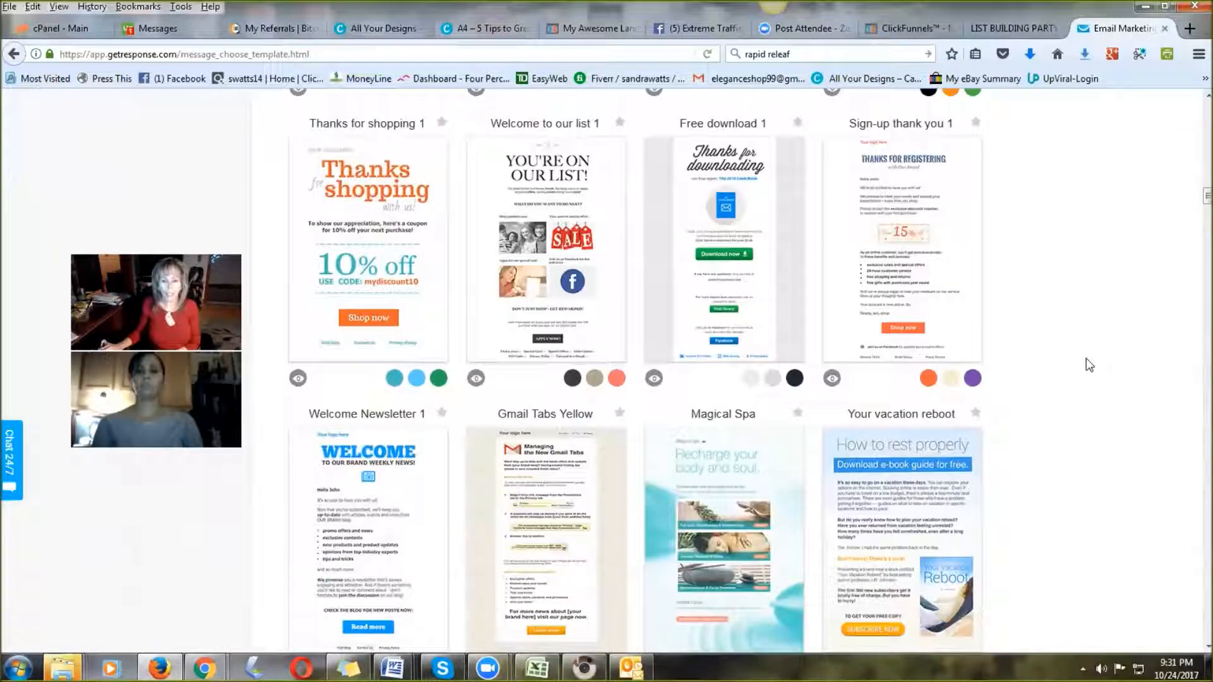
{"action": "scroll", "coordinate": [938, 379], "scroll_direction": "down", "scroll_amount": 4}
{"action": "scroll", "coordinate": [938, 379], "scroll_direction": "down", "scroll_amount": 15}
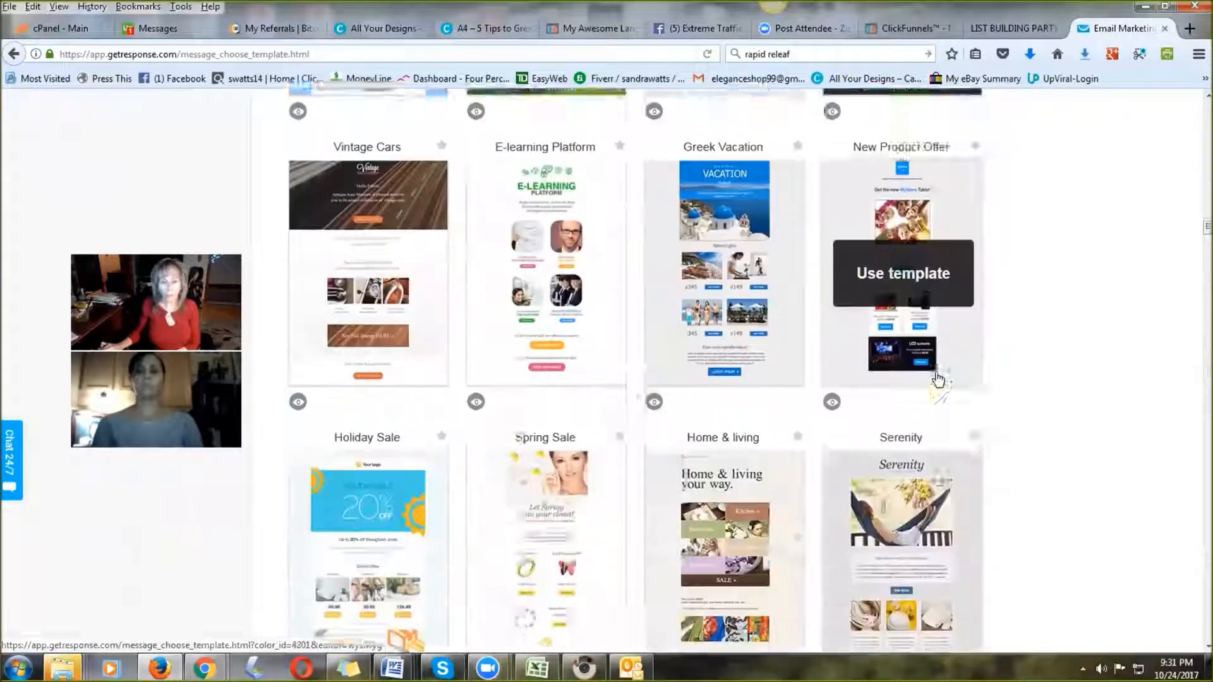
{"action": "scroll", "coordinate": [938, 378], "scroll_direction": "down", "scroll_amount": 14}
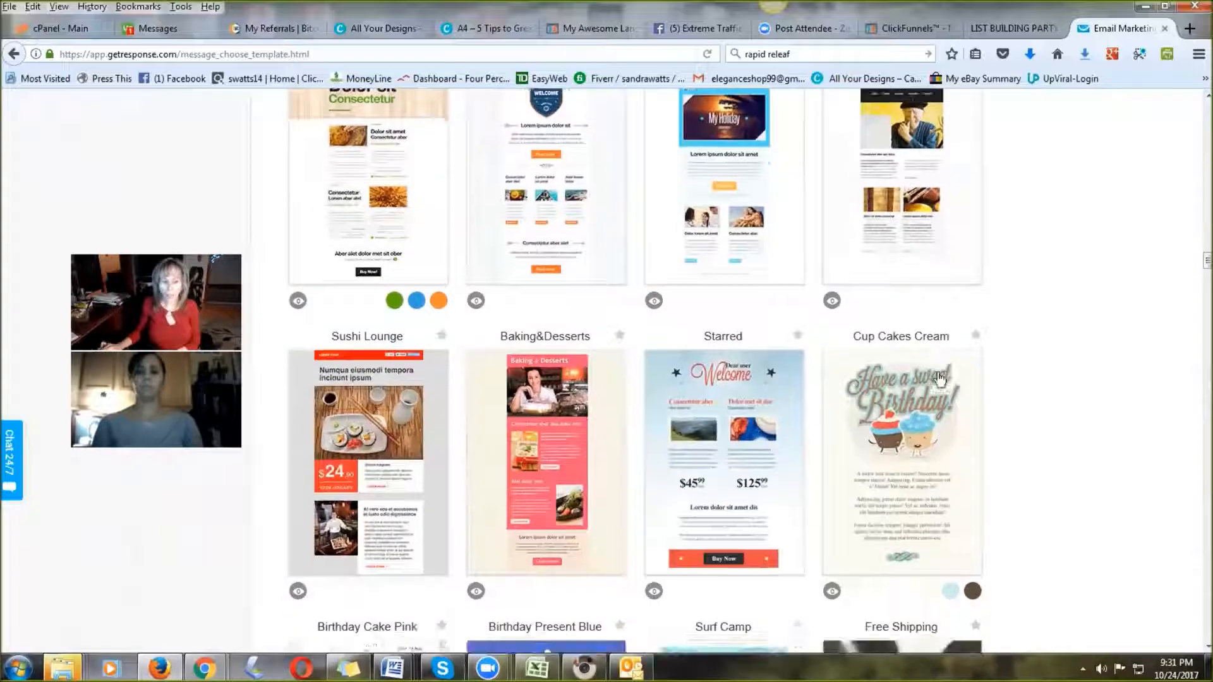
{"action": "scroll", "coordinate": [944, 392], "scroll_direction": "down", "scroll_amount": 5}
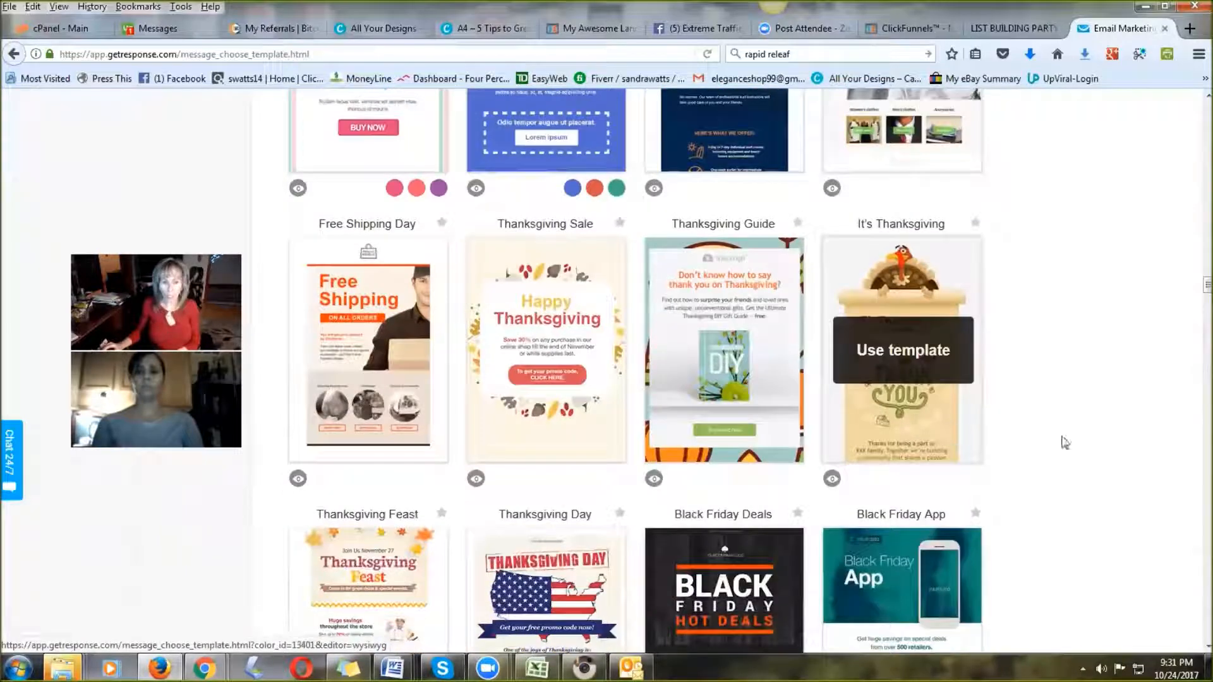
{"action": "scroll", "coordinate": [1021, 439], "scroll_direction": "up", "scroll_amount": 9}
{"action": "scroll", "coordinate": [1025, 435], "scroll_direction": "up", "scroll_amount": 20}
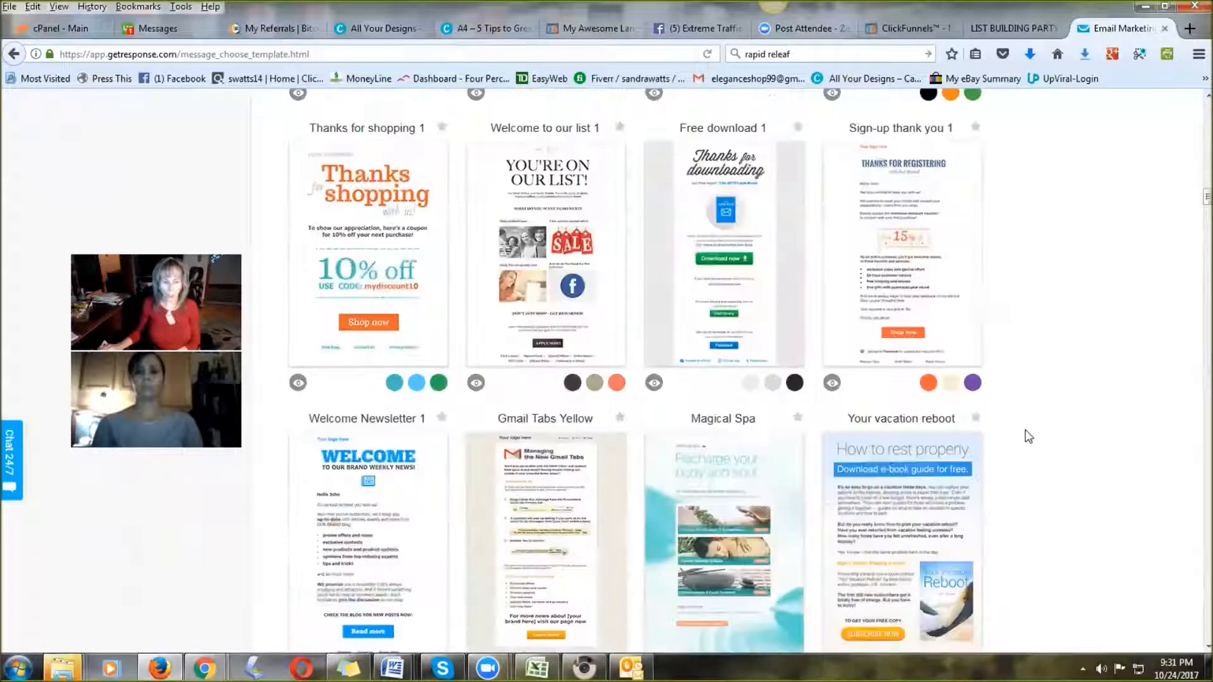
{"action": "scroll", "coordinate": [1010, 435], "scroll_direction": "up", "scroll_amount": 7}
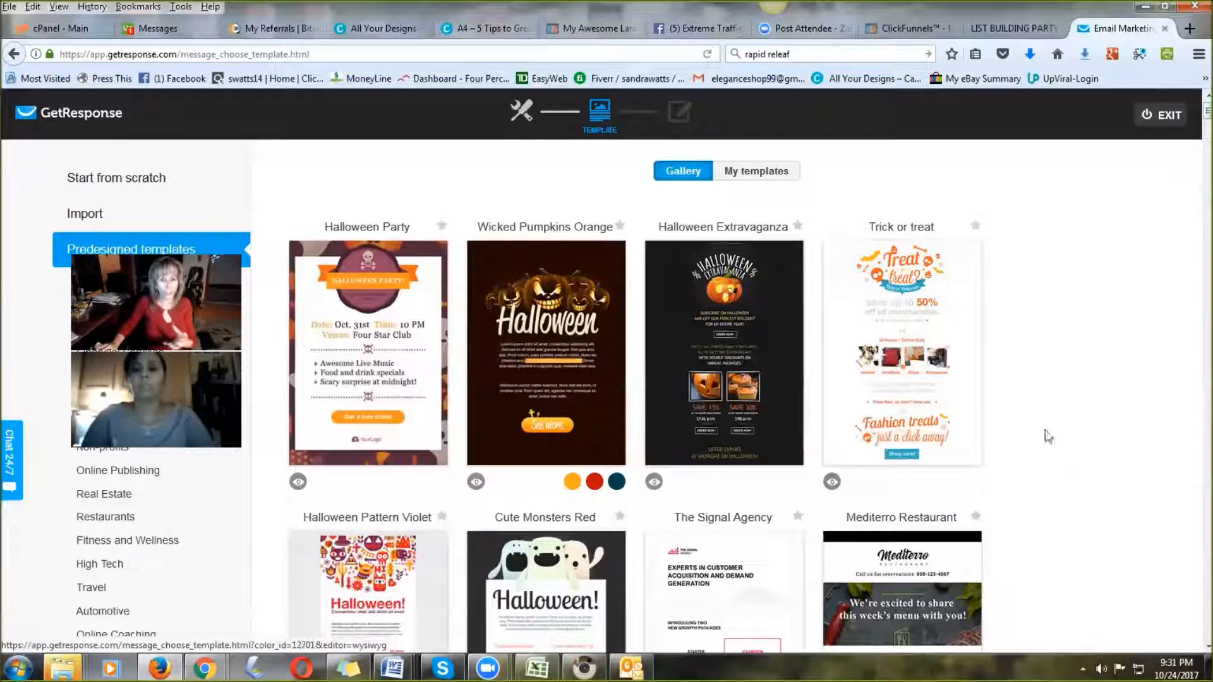
Step: Start the email from scratch using the "1 column-3" layout
{"action": "left_click", "coordinate": [111, 183]}
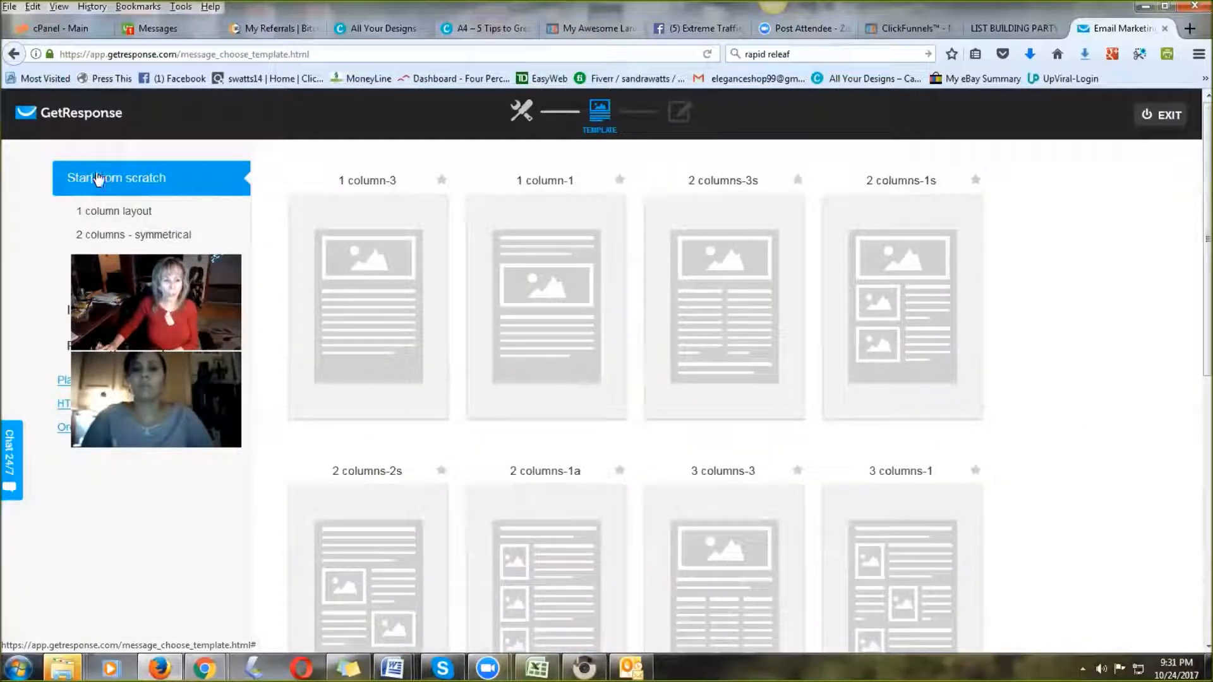
{"action": "left_click", "coordinate": [370, 311]}
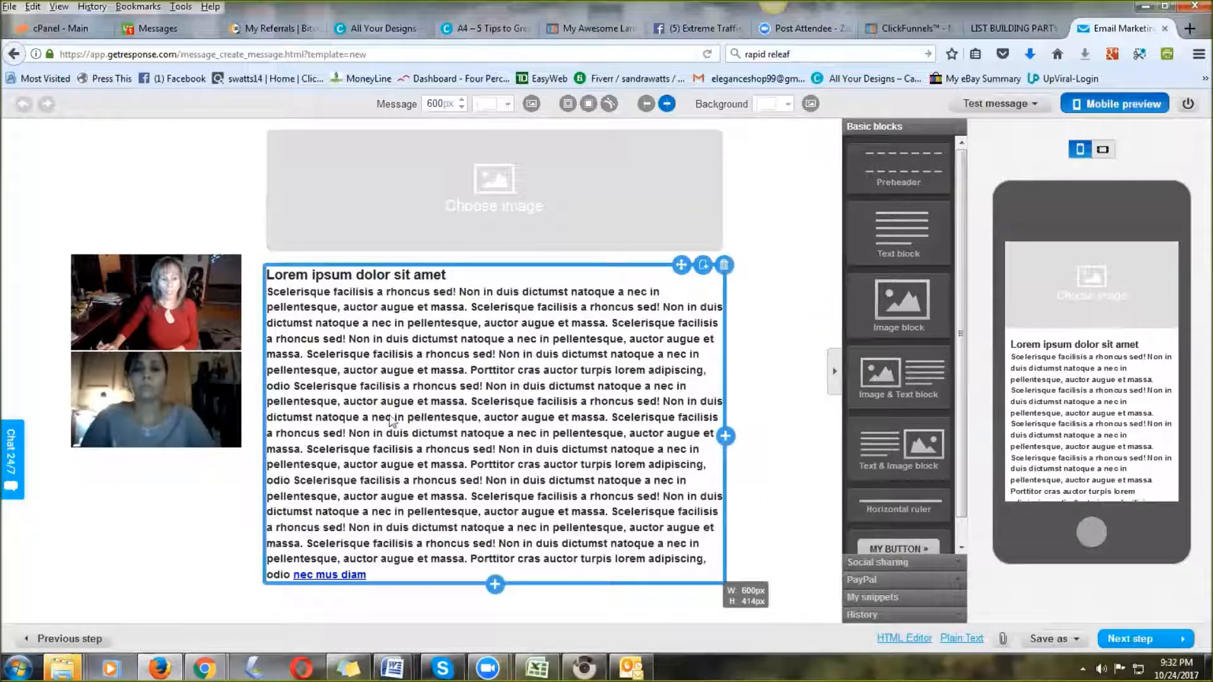
Step: Open the body text block to see its formatting options, and check the message in the mobile preview
{"action": "left_click", "coordinate": [605, 509]}
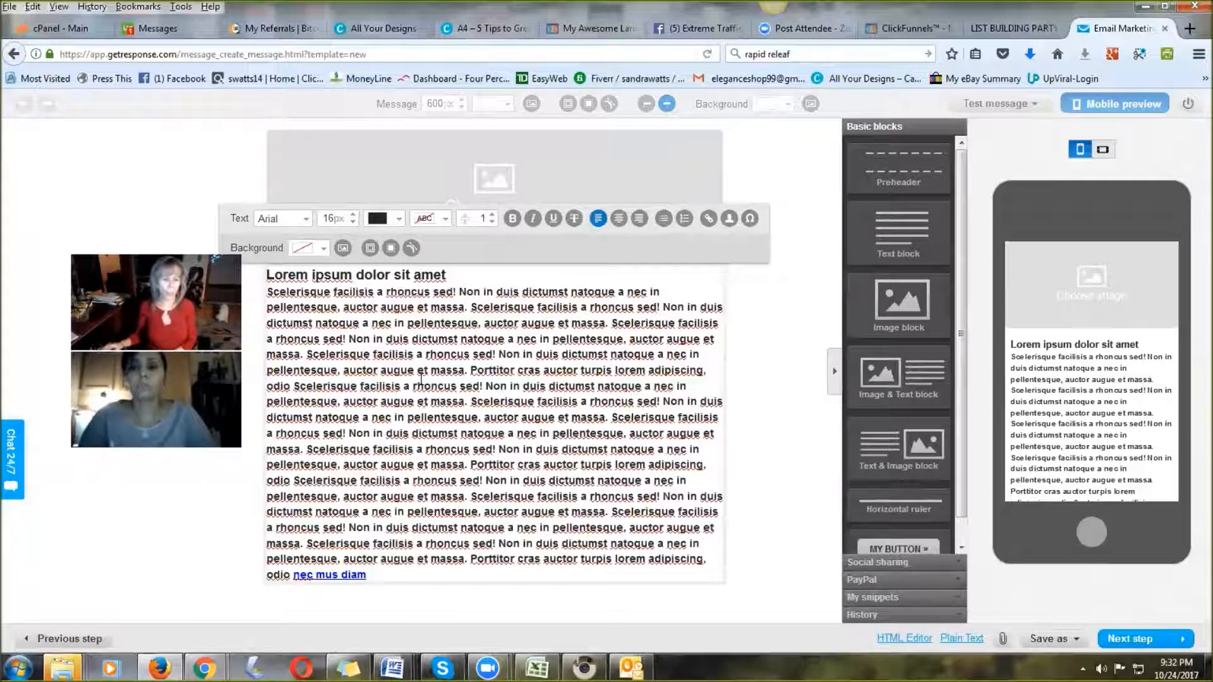
{"action": "left_click", "coordinate": [521, 447]}
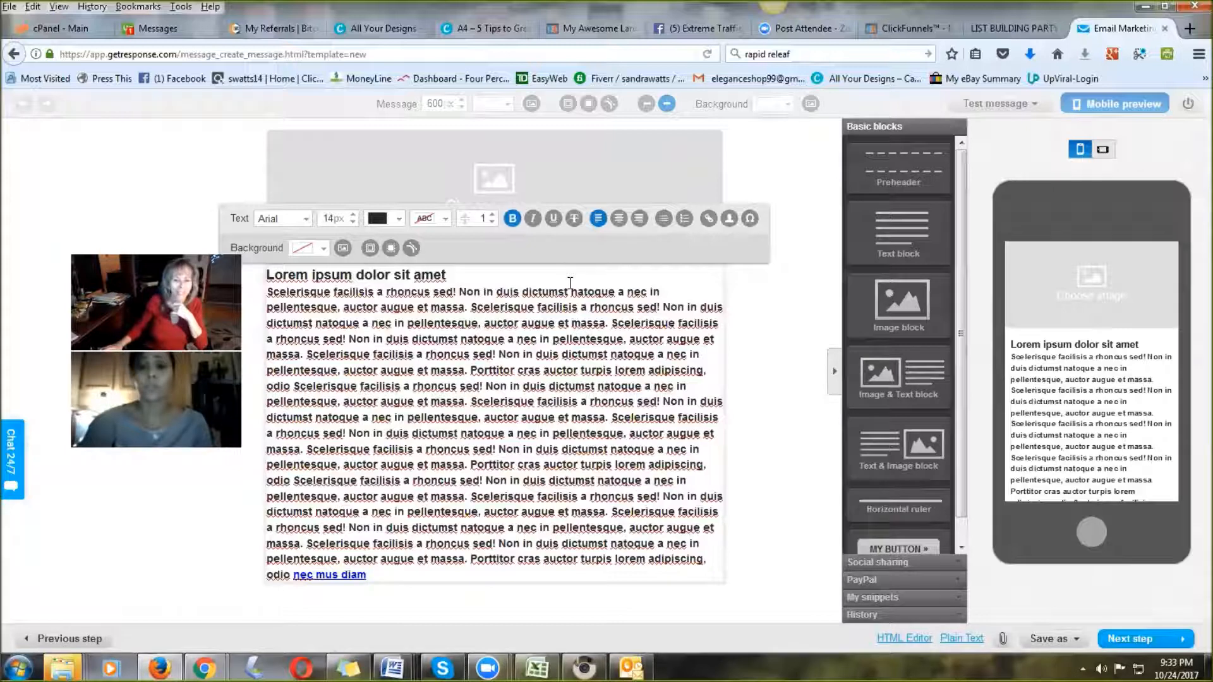
{"action": "left_click", "coordinate": [781, 384]}
{"action": "scroll", "coordinate": [1045, 373], "scroll_direction": "down", "scroll_amount": 5}
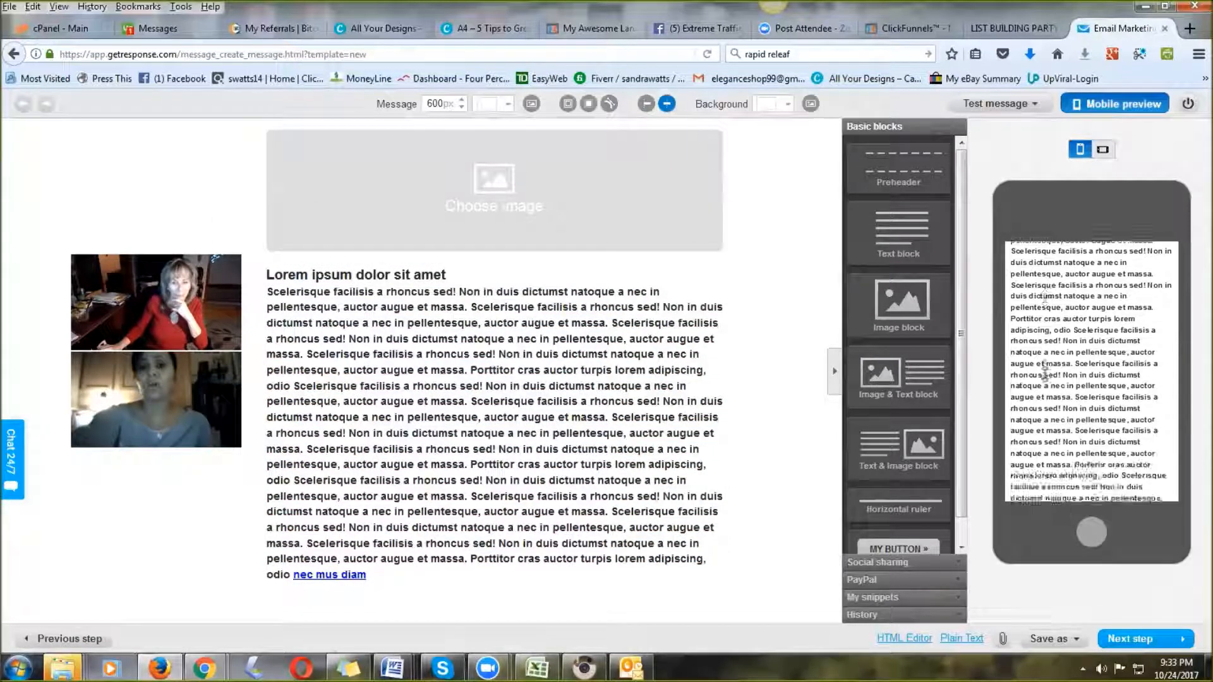
{"action": "scroll", "coordinate": [1049, 379], "scroll_direction": "up", "scroll_amount": 10}
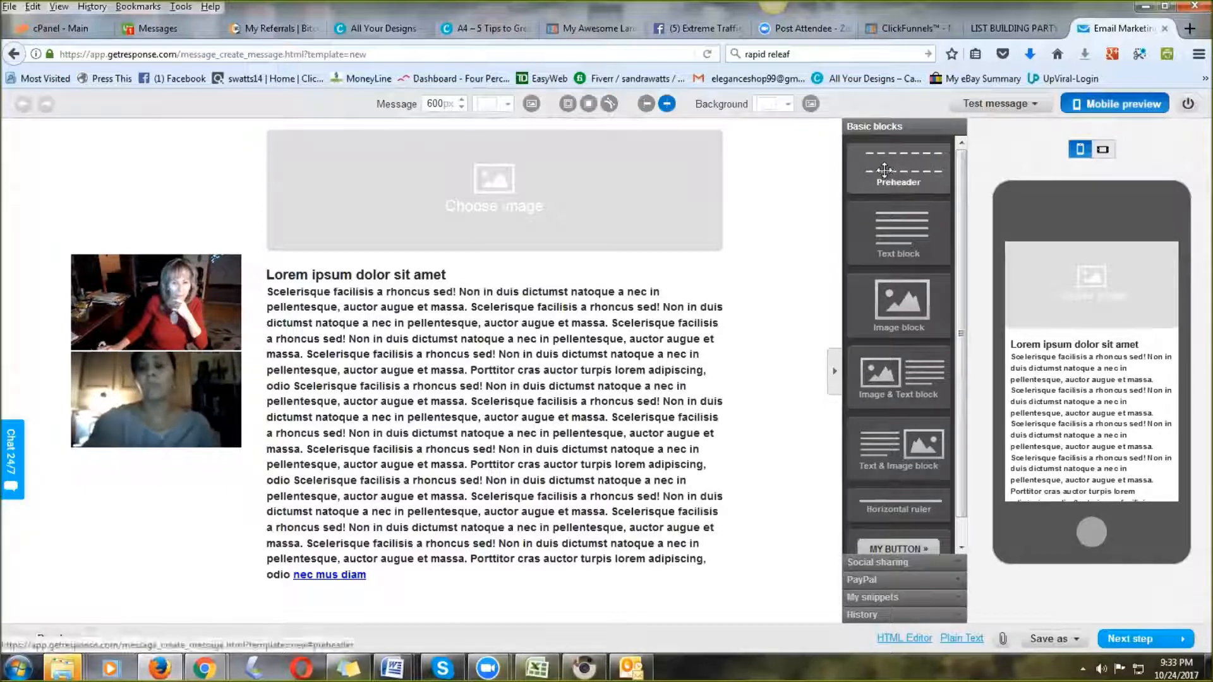
Step: Add a text block, an image block and a text & image block between the header image and the body text
{"action": "left_click_drag", "start_coordinate": [919, 234], "coordinate": [591, 302]}
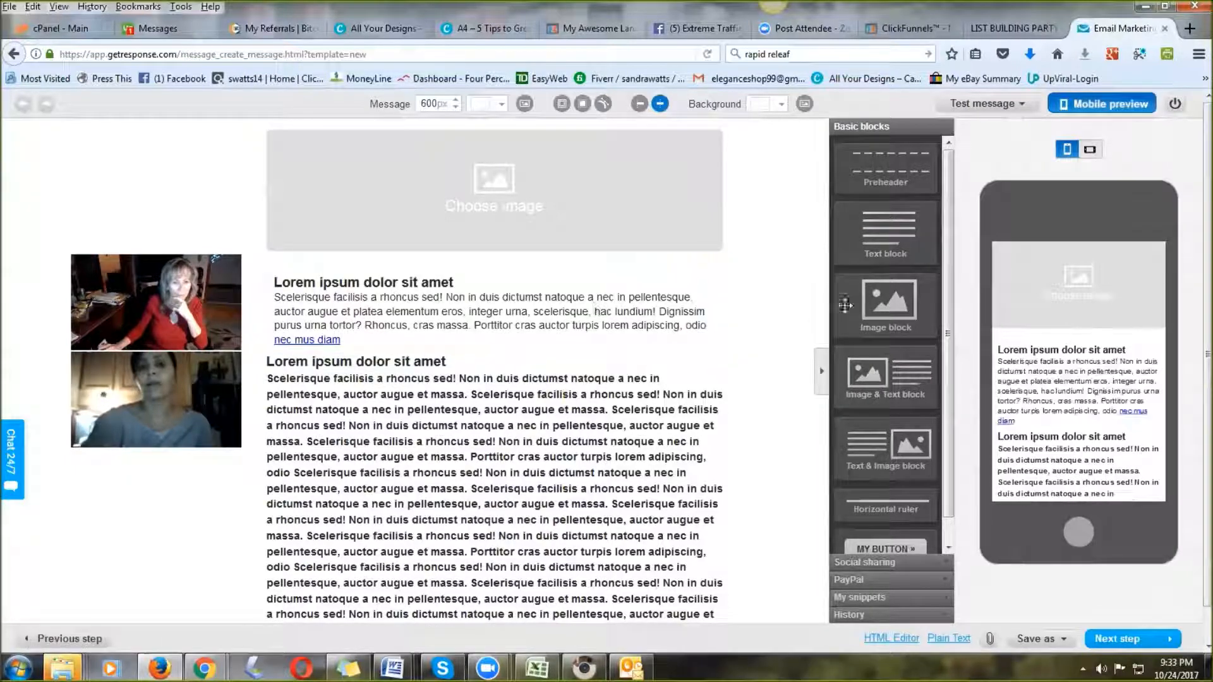
{"action": "left_click_drag", "start_coordinate": [907, 288], "coordinate": [573, 391]}
{"action": "scroll", "coordinate": [683, 284], "scroll_direction": "down", "scroll_amount": 3}
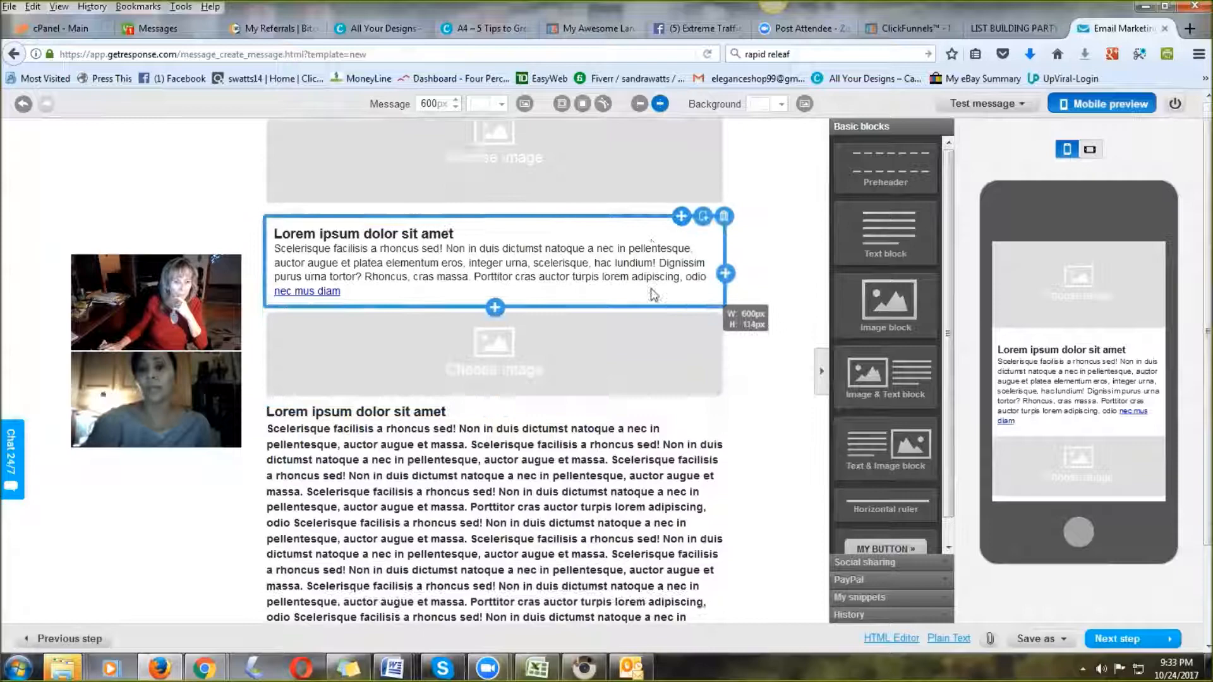
{"action": "scroll", "coordinate": [885, 408], "scroll_direction": "down", "scroll_amount": 1}
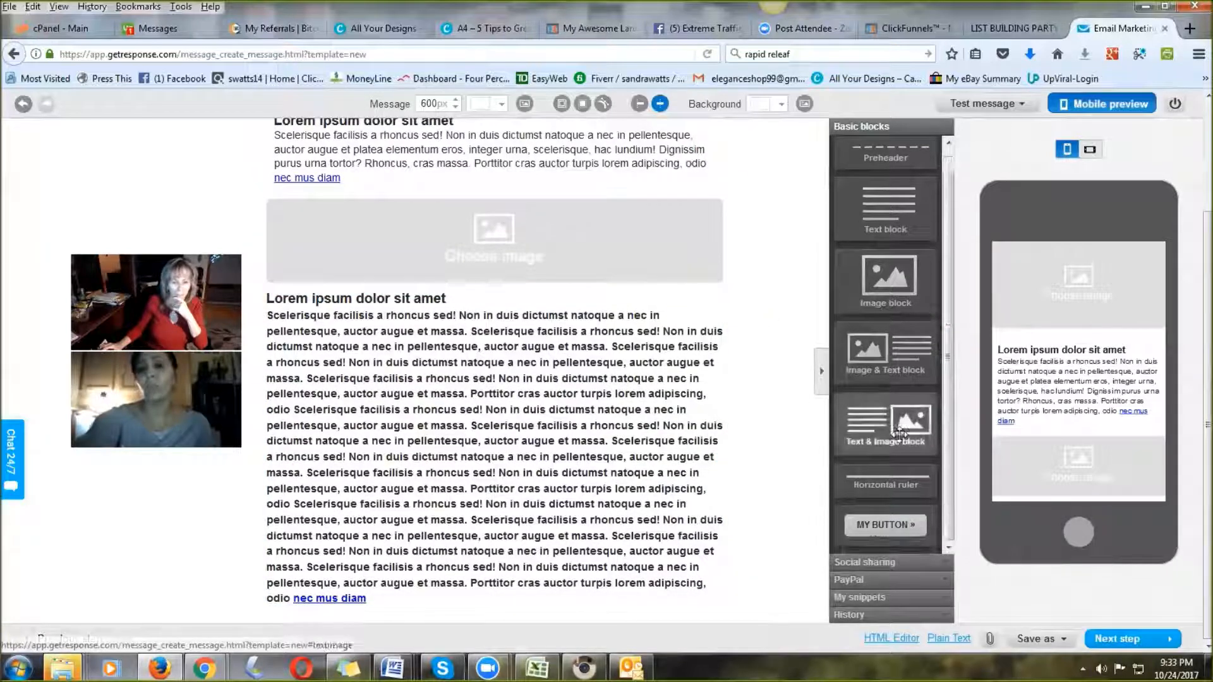
{"action": "left_click_drag", "start_coordinate": [906, 431], "coordinate": [594, 415]}
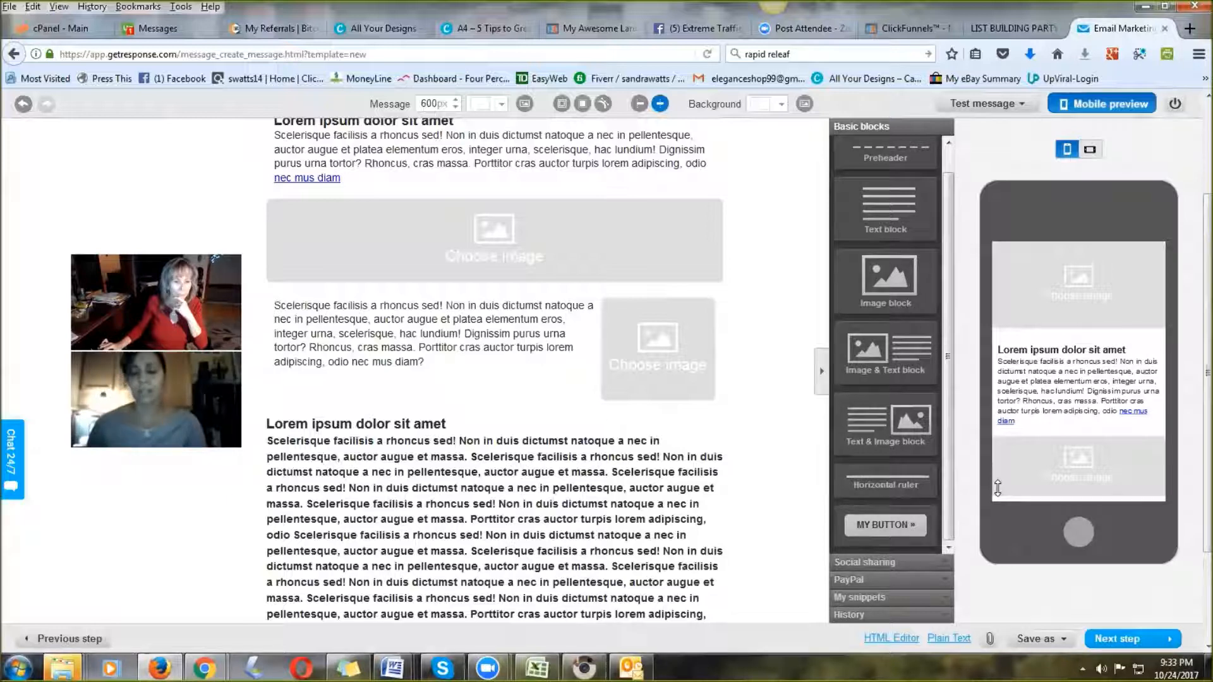
{"action": "scroll", "coordinate": [881, 442], "scroll_direction": "up", "scroll_amount": 1}
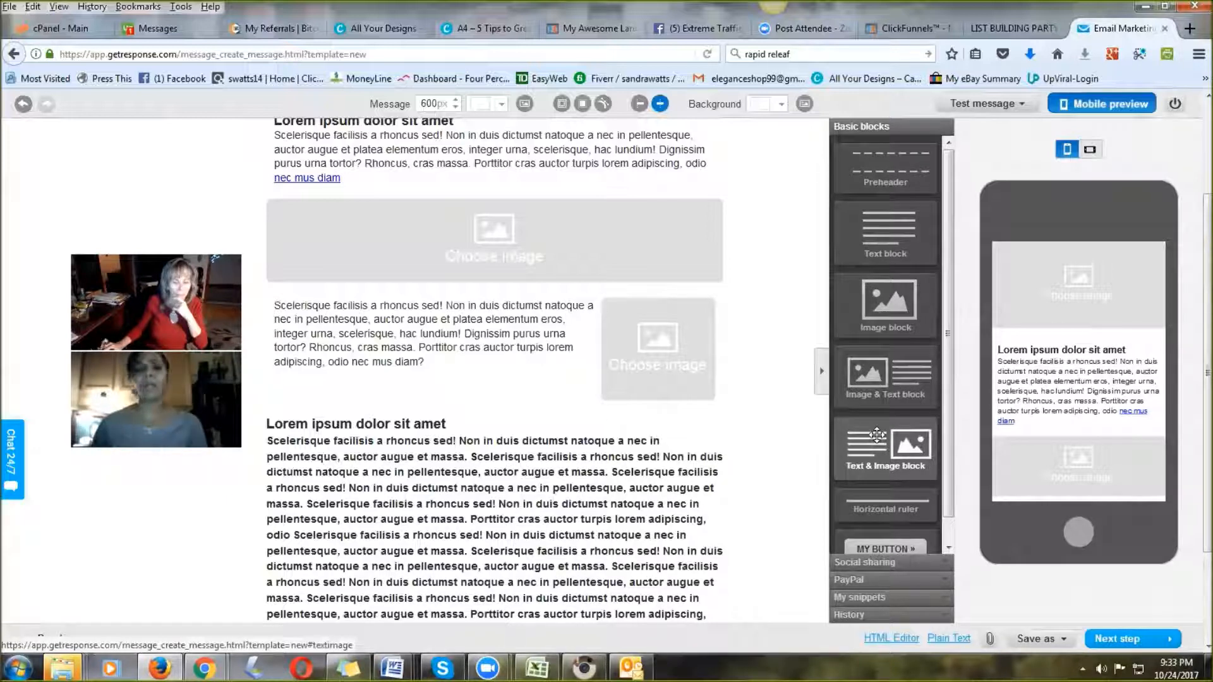
Step: Examine the available basic blocks, the body text block's formatting options and the overall message layout
{"action": "scroll", "coordinate": [881, 330], "scroll_direction": "down", "scroll_amount": 1}
{"action": "scroll", "coordinate": [881, 328], "scroll_direction": "down", "scroll_amount": 1}
{"action": "scroll", "coordinate": [884, 323], "scroll_direction": "down", "scroll_amount": 3}
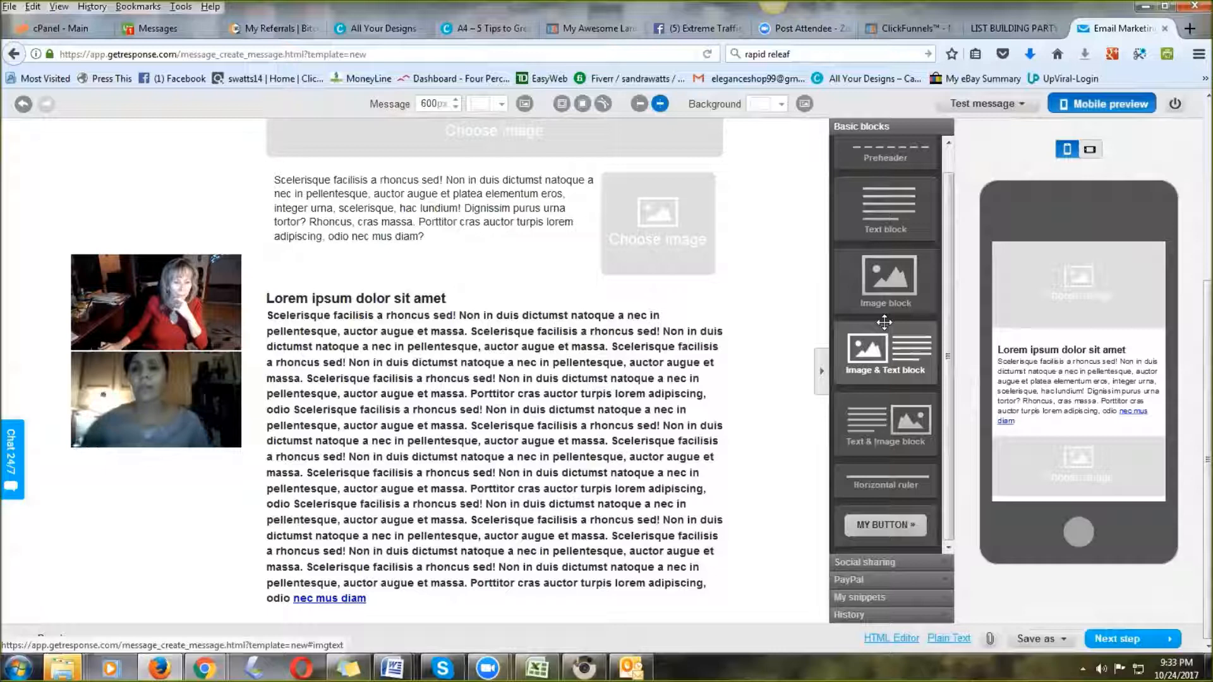
{"action": "left_click", "coordinate": [652, 366]}
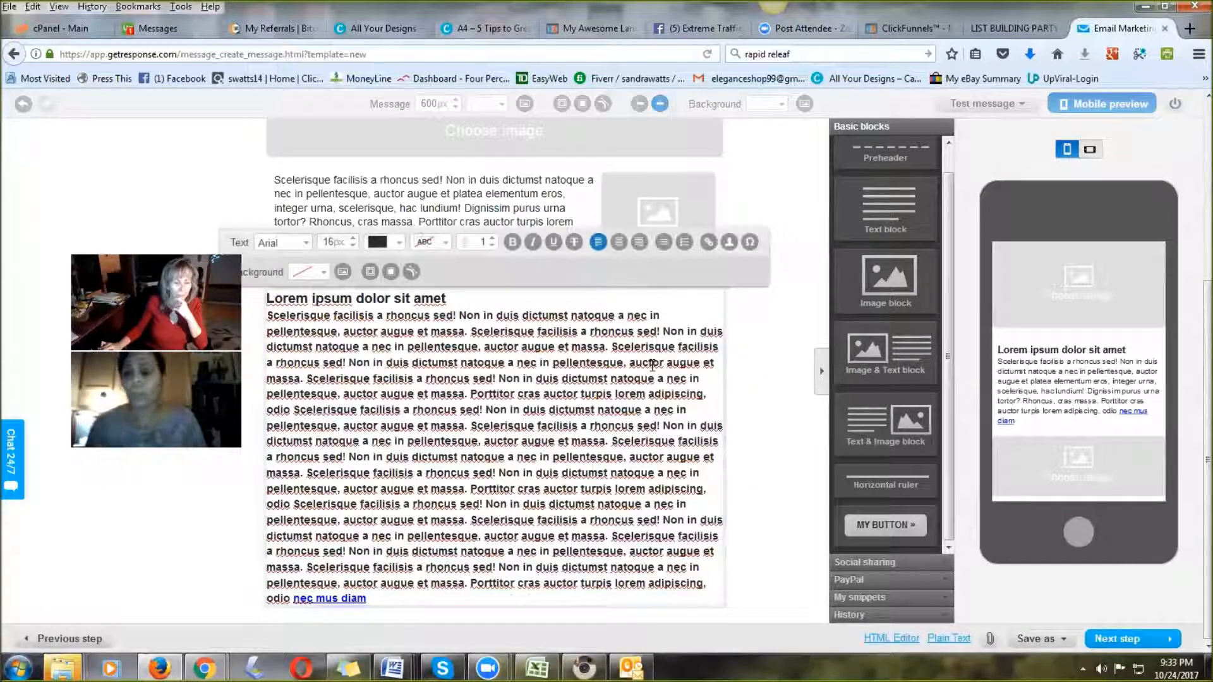
{"action": "left_click", "coordinate": [772, 432]}
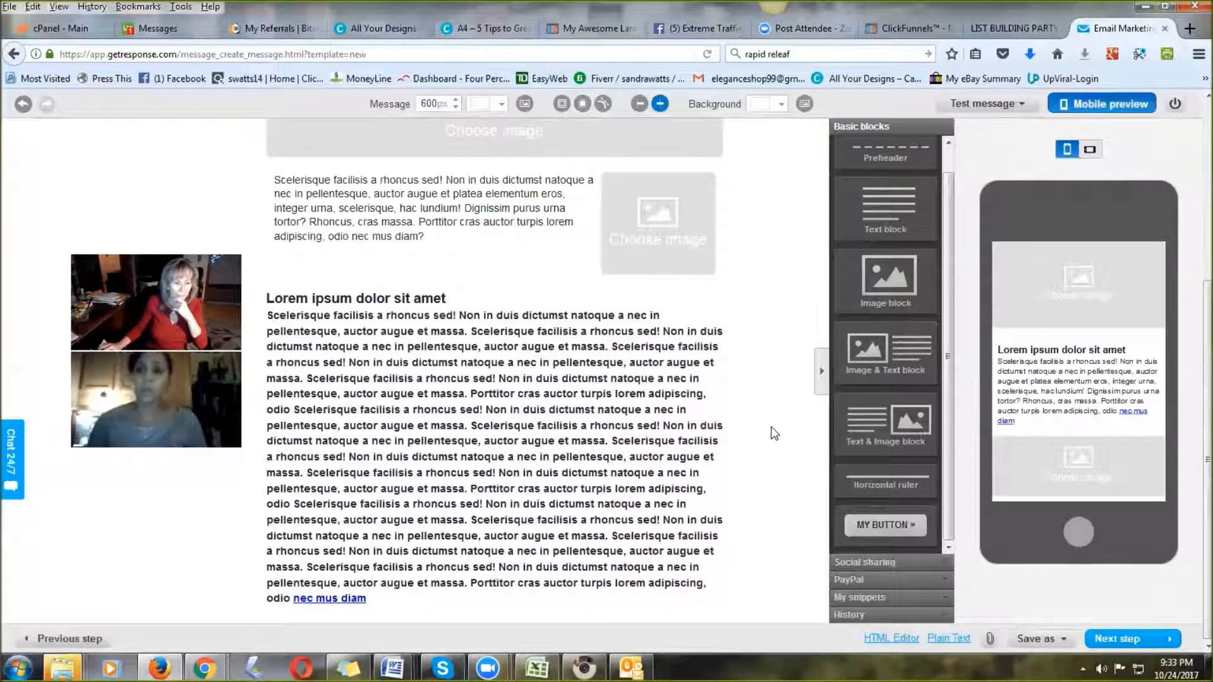
{"action": "scroll", "coordinate": [650, 426], "scroll_direction": "up", "scroll_amount": 5}
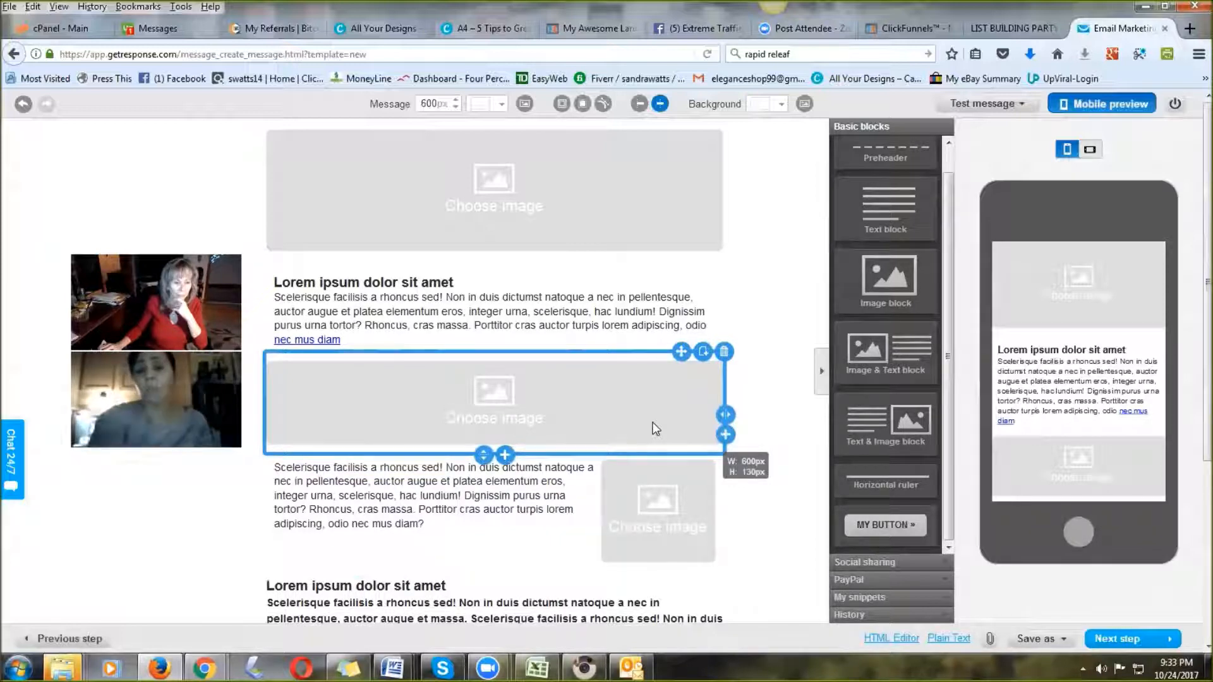
{"action": "scroll", "coordinate": [788, 352], "scroll_direction": "down", "scroll_amount": 5}
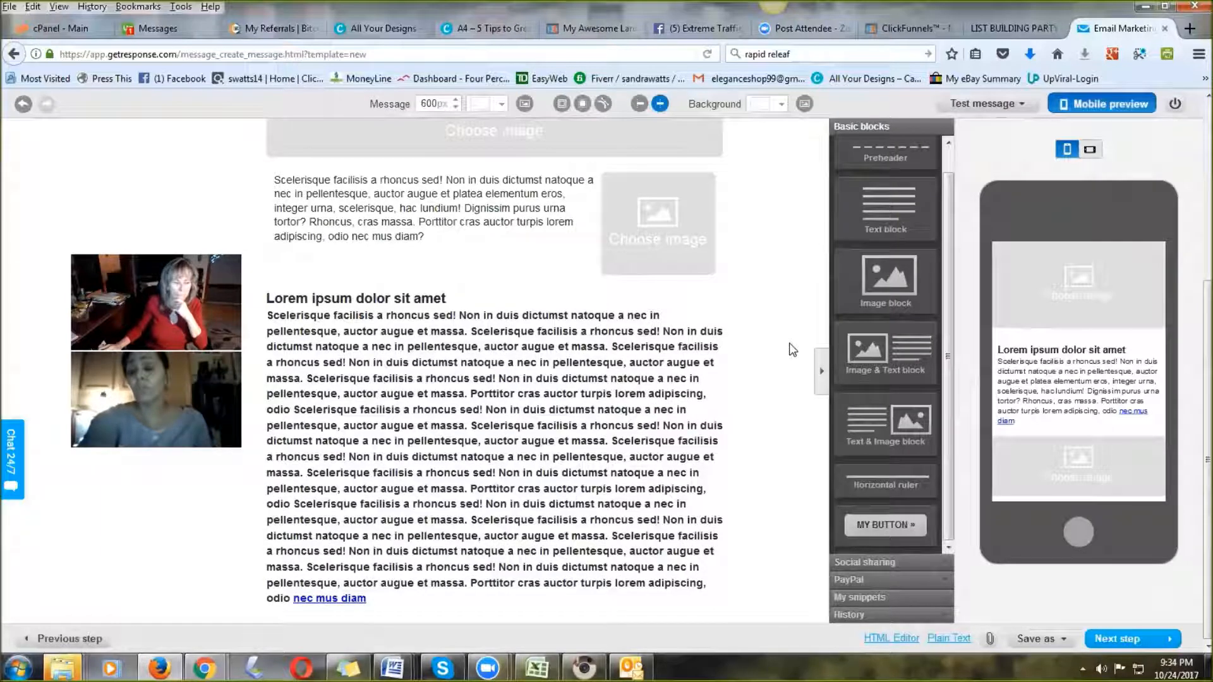
Step: Add the full social sharing row with Facebook, Twitter, Pinterest, Google +1, LinkedIn and Forward buttons below the body text
{"action": "left_click", "coordinate": [894, 562]}
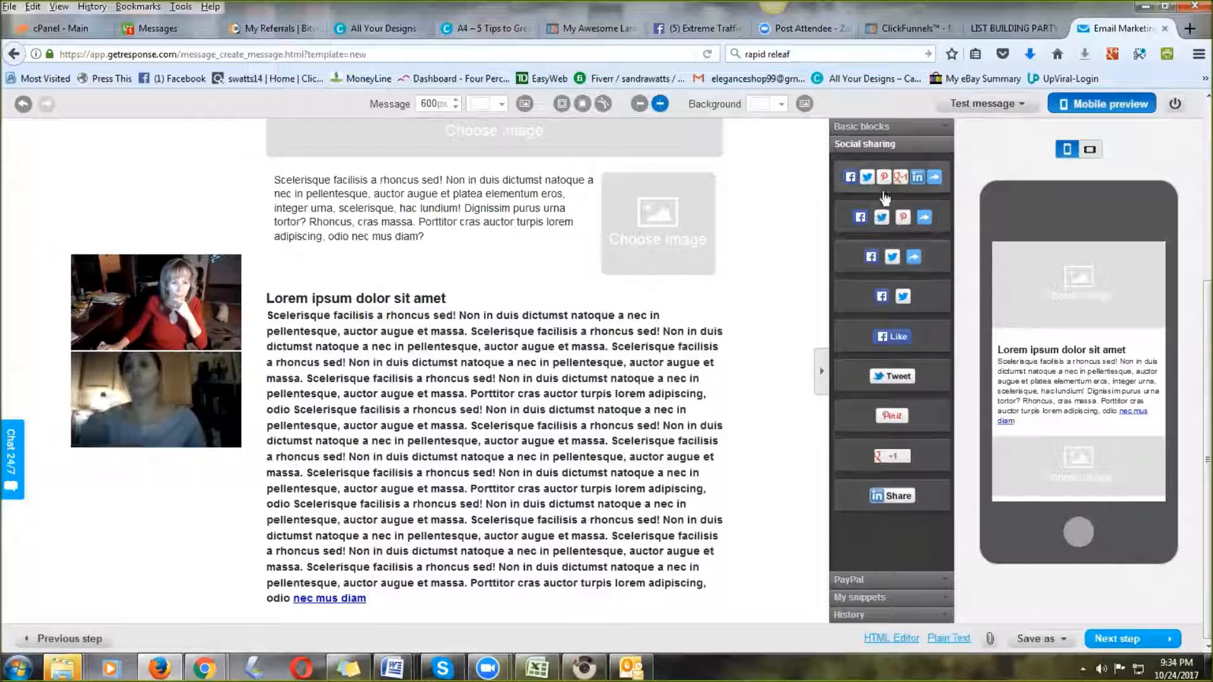
{"action": "left_click_drag", "start_coordinate": [891, 183], "coordinate": [490, 606]}
{"action": "scroll", "coordinate": [561, 399], "scroll_direction": "down", "scroll_amount": 1}
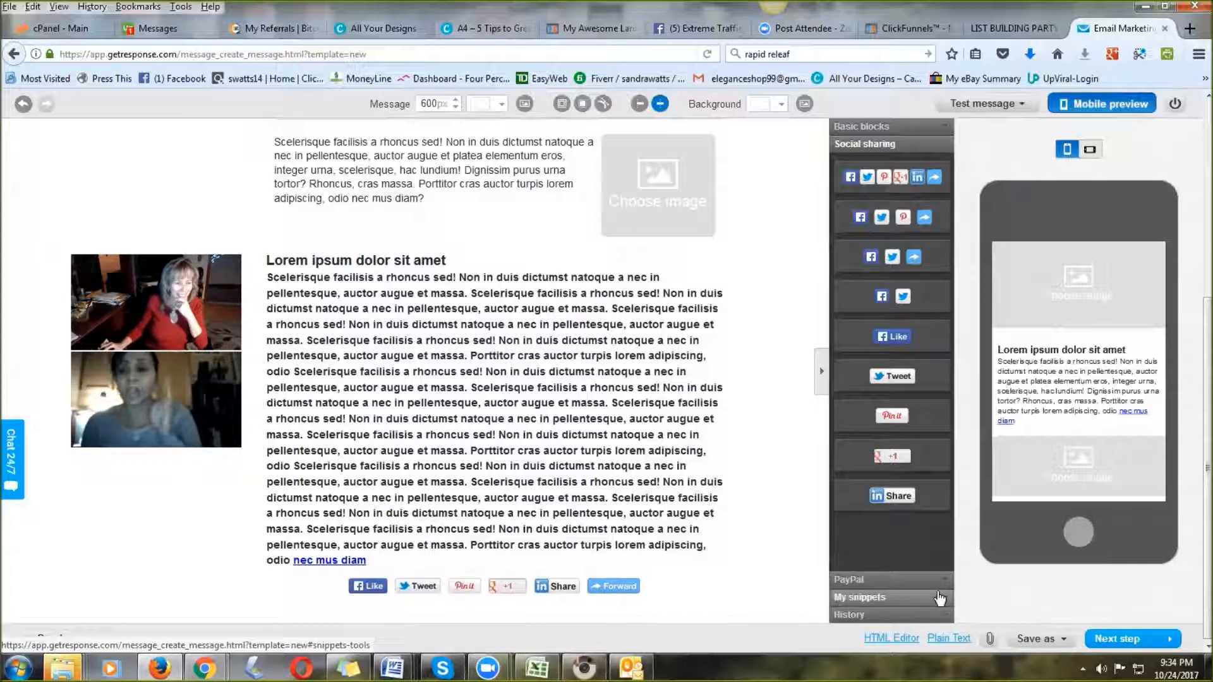
Step: Open the 24/7 support chat form to view its contact fields
{"action": "left_click", "coordinate": [12, 464]}
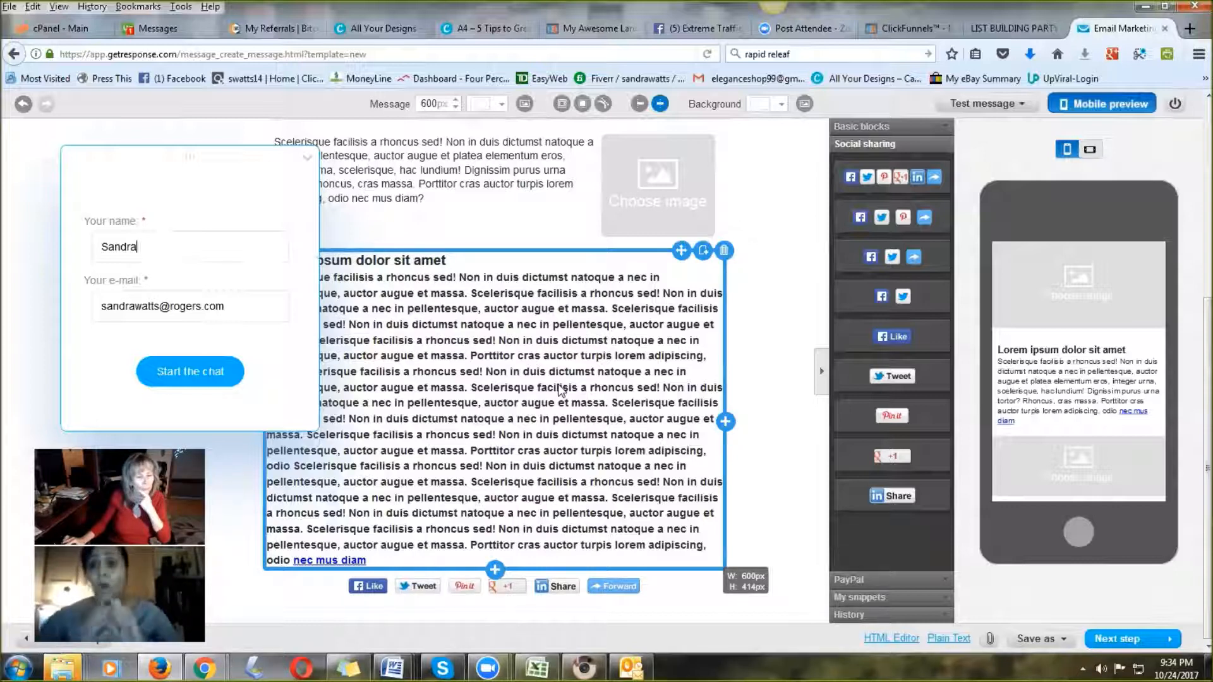
Step: Minimize the 24/7 support chat form to uncover the message editor
{"action": "left_click", "coordinate": [226, 376]}
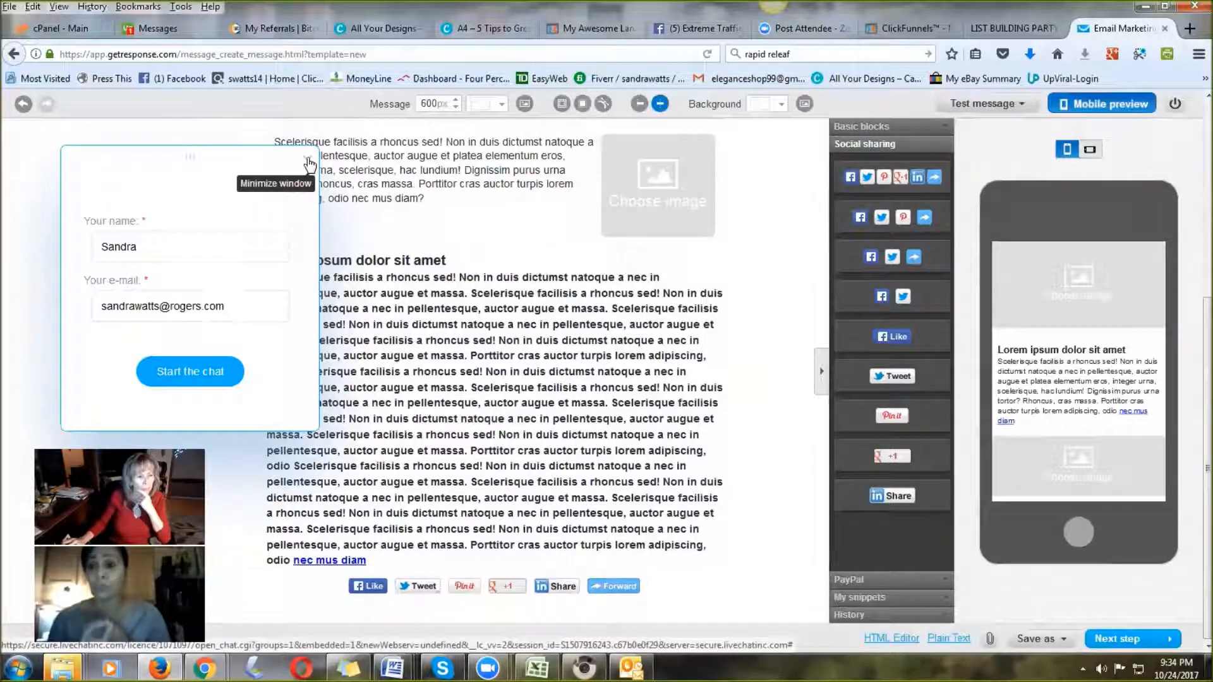
{"action": "left_click", "coordinate": [307, 157]}
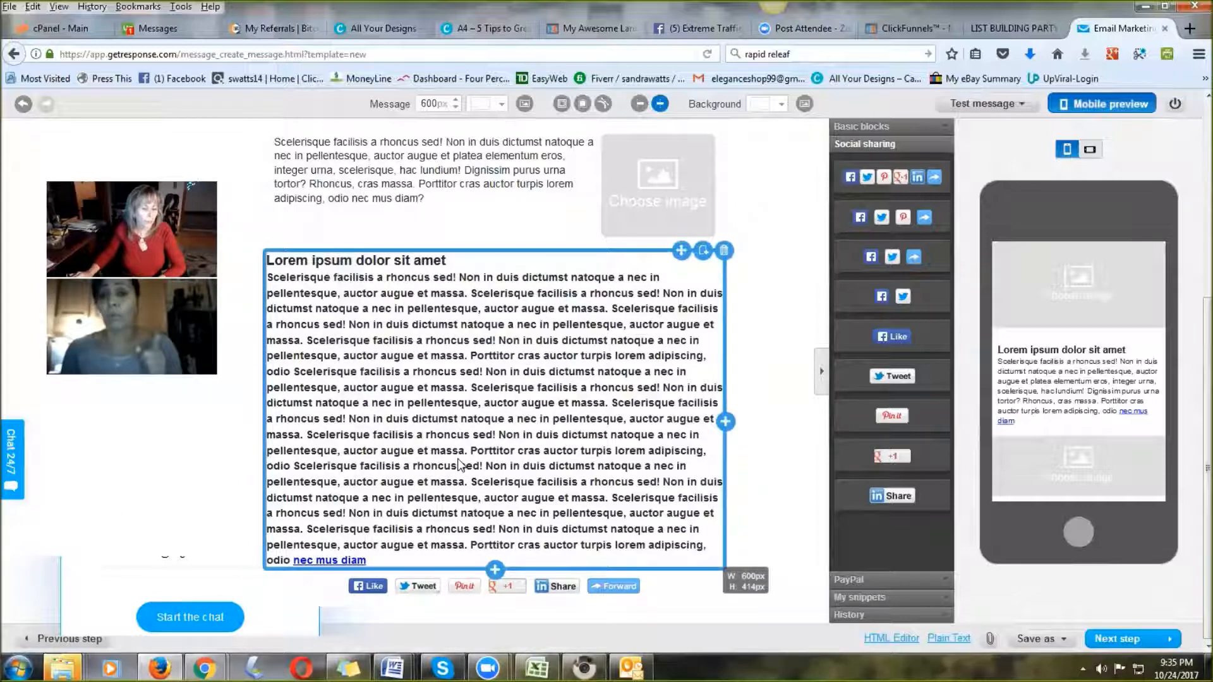
Step: Review the message layout from the header image down to the social sharing row, including the first text block's formatting options
{"action": "scroll", "coordinate": [458, 466], "scroll_direction": "up", "scroll_amount": 5}
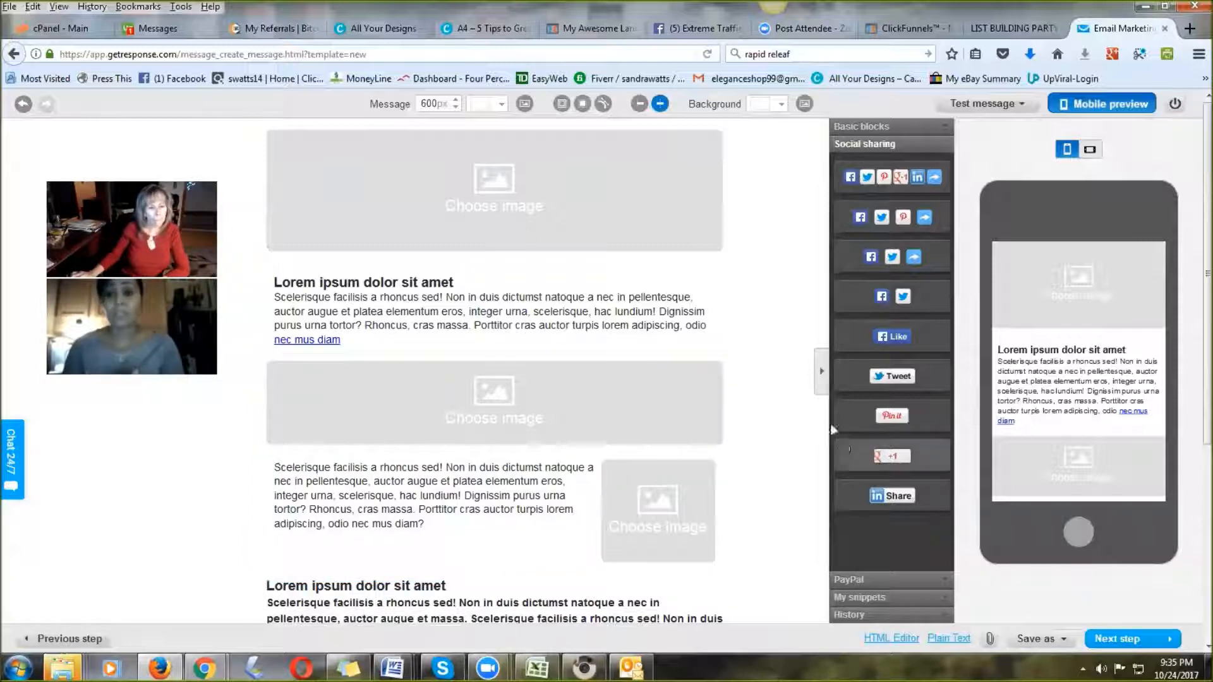
{"action": "left_click", "coordinate": [591, 311]}
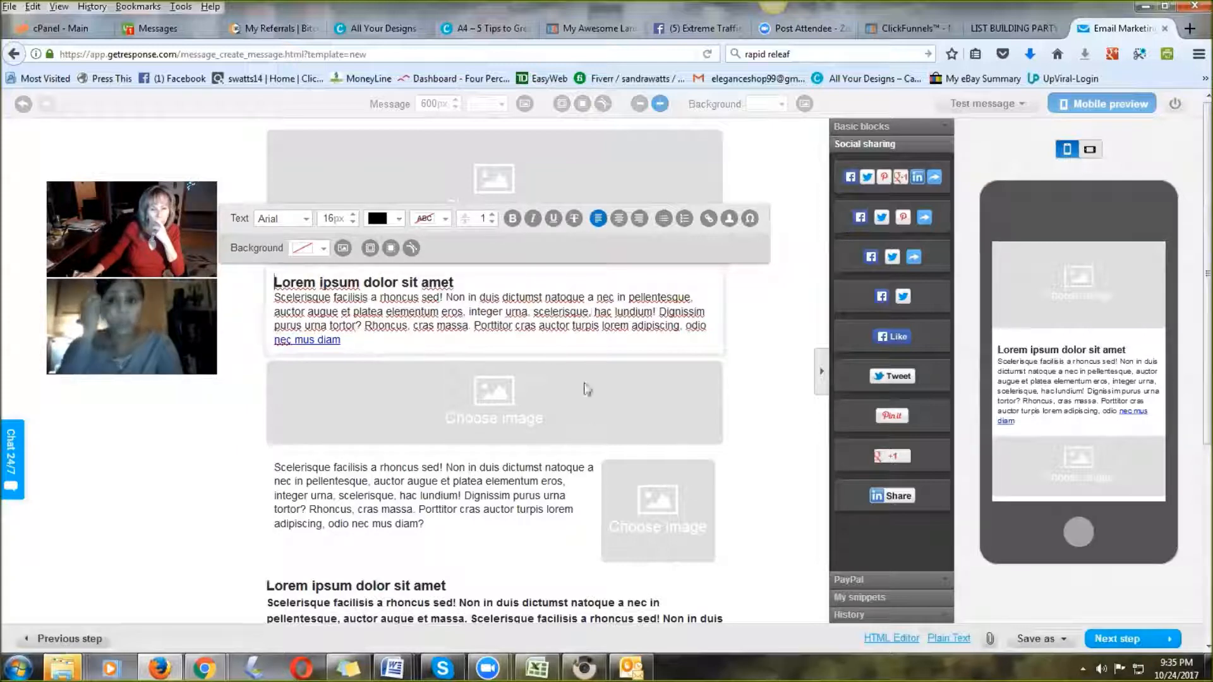
{"action": "scroll", "coordinate": [617, 411], "scroll_direction": "down", "scroll_amount": 5}
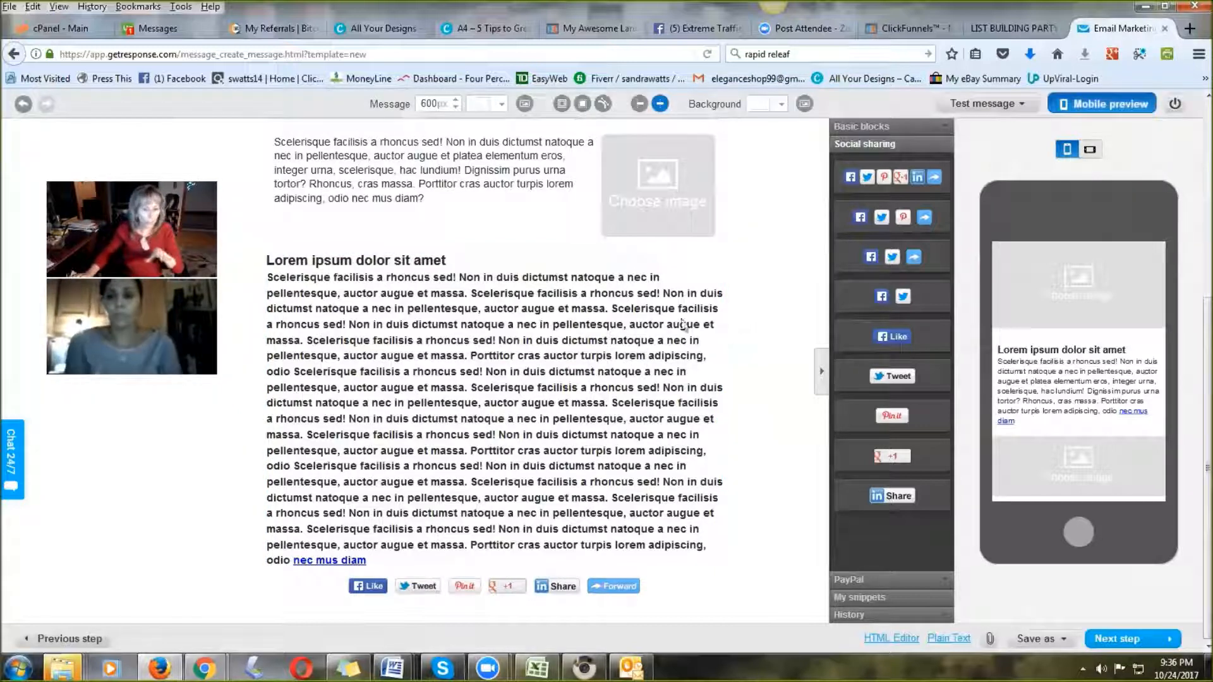
{"action": "scroll", "coordinate": [593, 423], "scroll_direction": "up", "scroll_amount": 3}
{"action": "scroll", "coordinate": [632, 398], "scroll_direction": "up", "scroll_amount": 3}
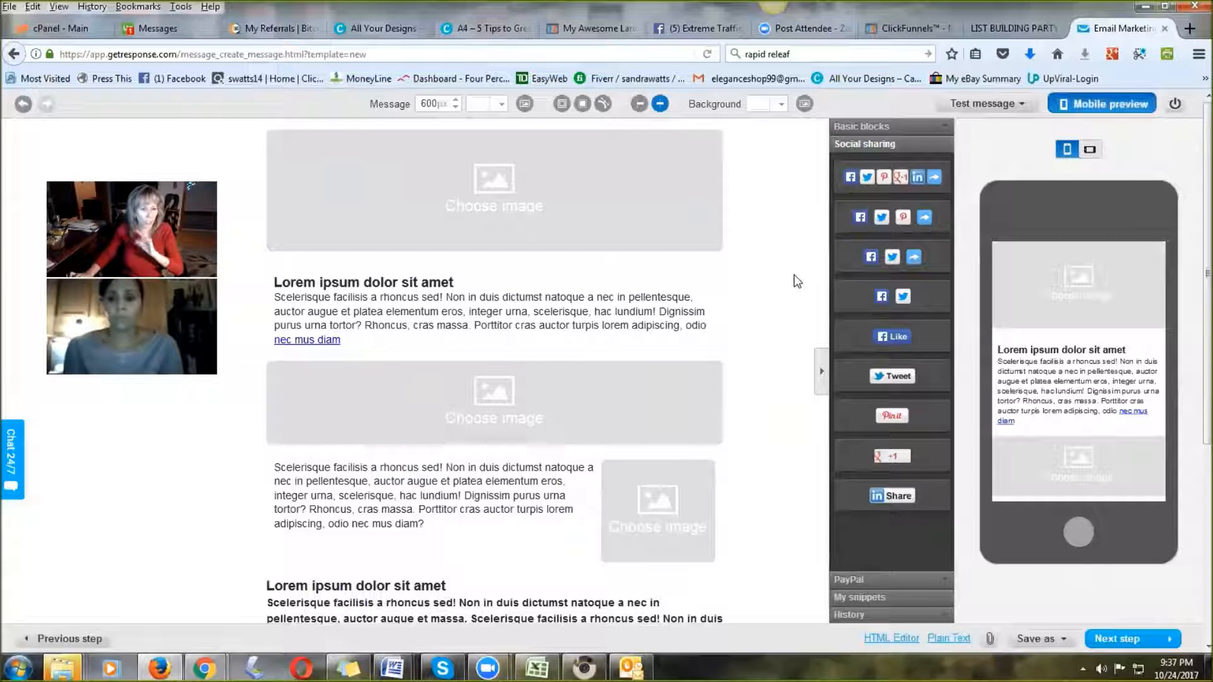
{"action": "scroll", "coordinate": [796, 280], "scroll_direction": "down", "scroll_amount": 2}
{"action": "scroll", "coordinate": [797, 280], "scroll_direction": "up", "scroll_amount": 2}
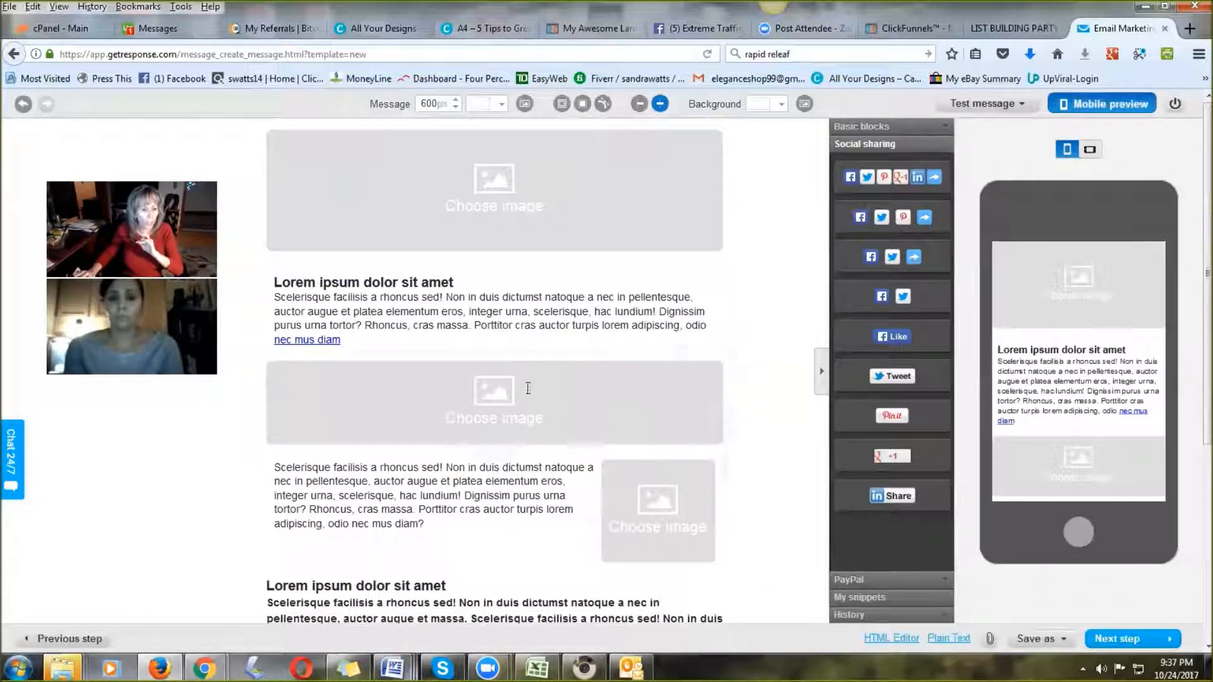
{"action": "left_click", "coordinate": [482, 299]}
{"action": "left_click_drag", "start_coordinate": [481, 300], "coordinate": [586, 296]}
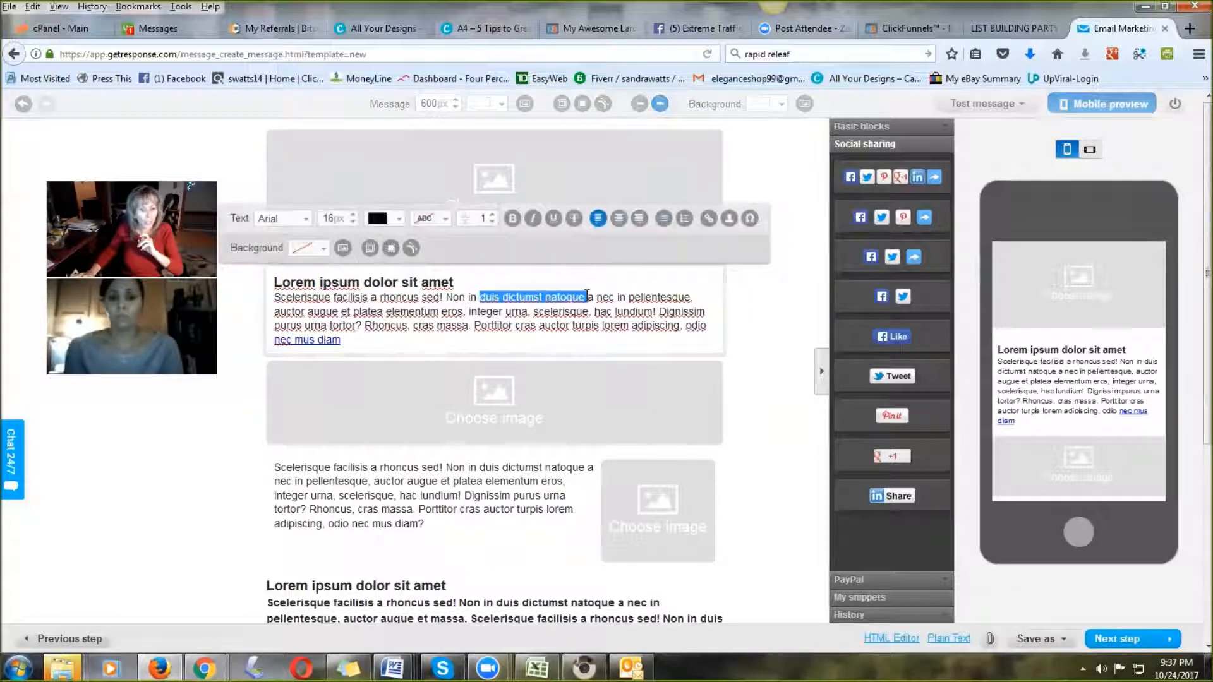
{"action": "left_click", "coordinate": [707, 221]}
{"action": "left_click", "coordinate": [495, 345]}
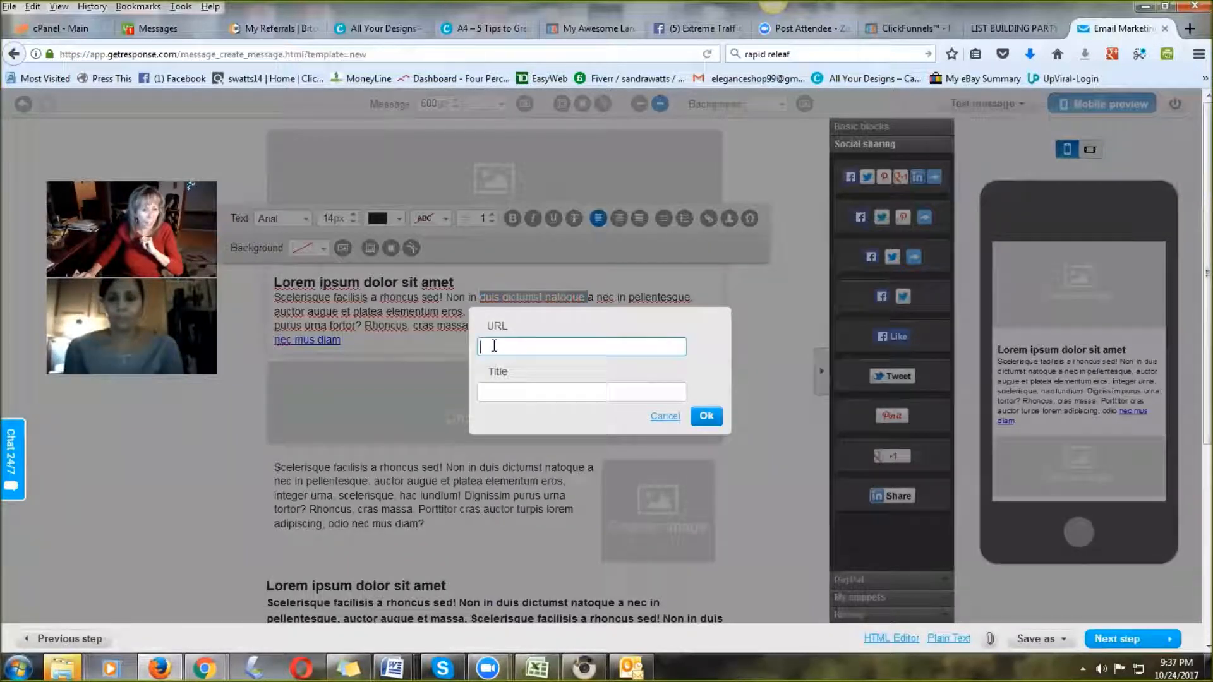
{"action": "type", "text": "w"}
{"action": "key", "text": "BackSpace"}
{"action": "type", "text": "http://www.abundanceisbliss.com"}
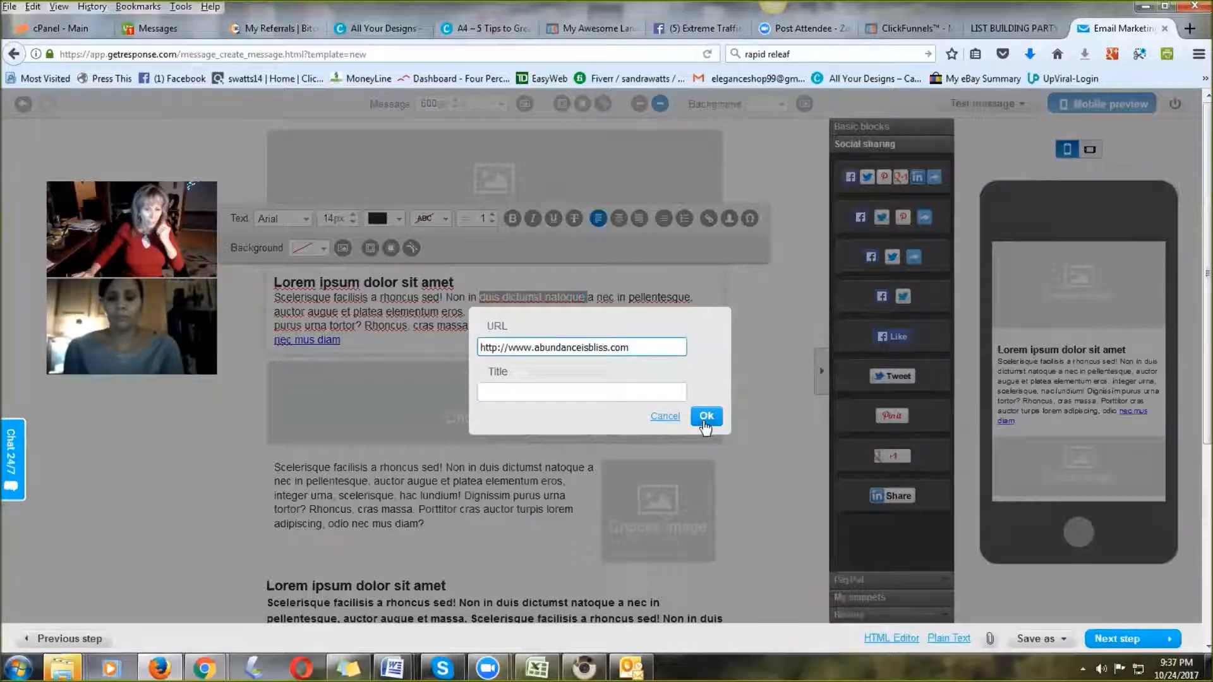
{"action": "left_click", "coordinate": [705, 416]}
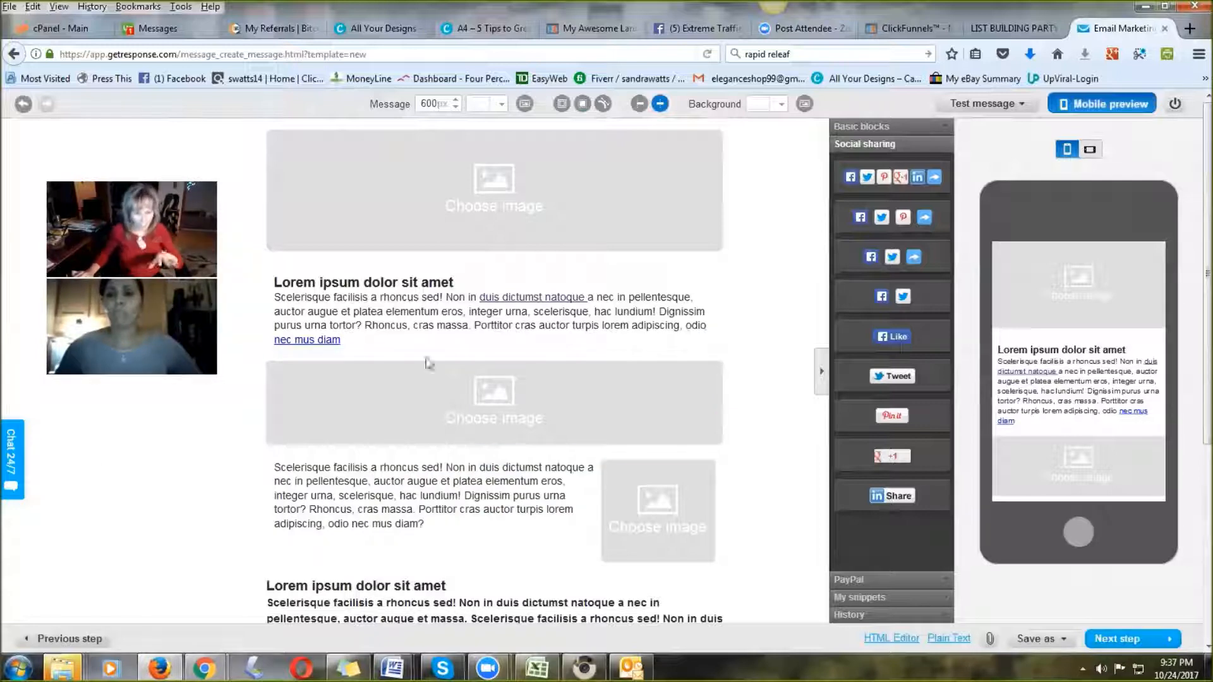
Step: Examine how the message content flows in the editor and in the phone preview, from the header image to the body text
{"action": "scroll", "coordinate": [540, 256], "scroll_direction": "down", "scroll_amount": 2}
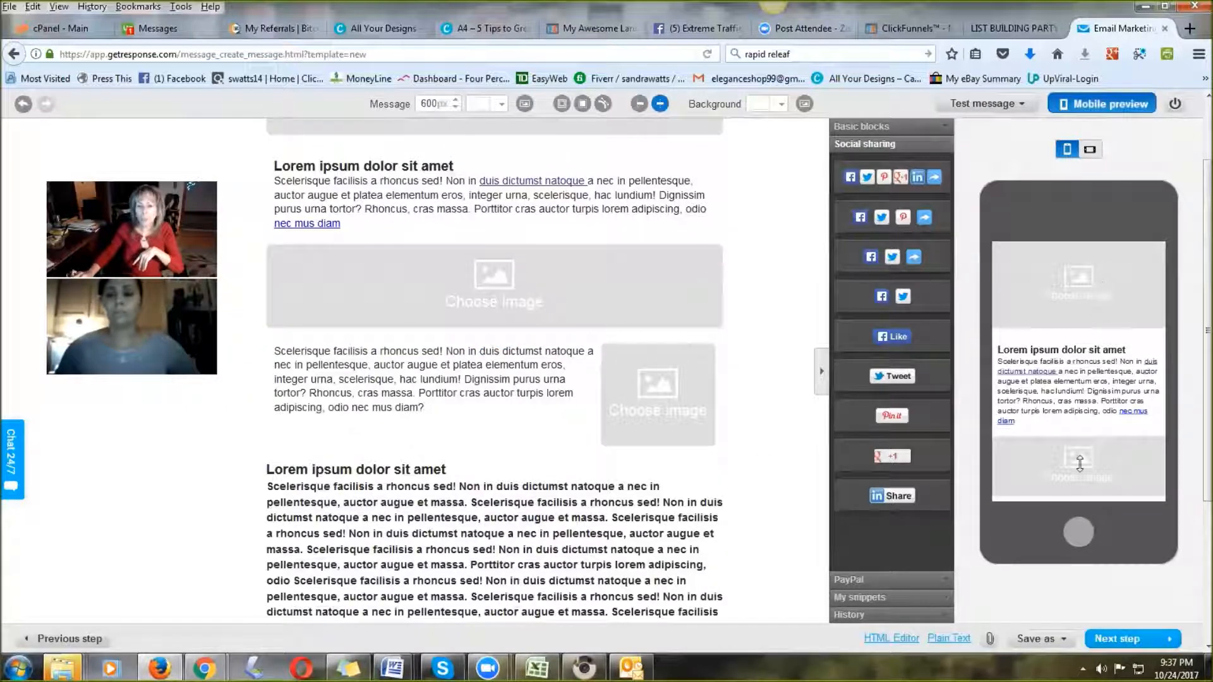
{"action": "scroll", "coordinate": [702, 335], "scroll_direction": "up", "scroll_amount": 2}
{"action": "scroll", "coordinate": [702, 335], "scroll_direction": "down", "scroll_amount": 2}
{"action": "left_click", "coordinate": [657, 562]}
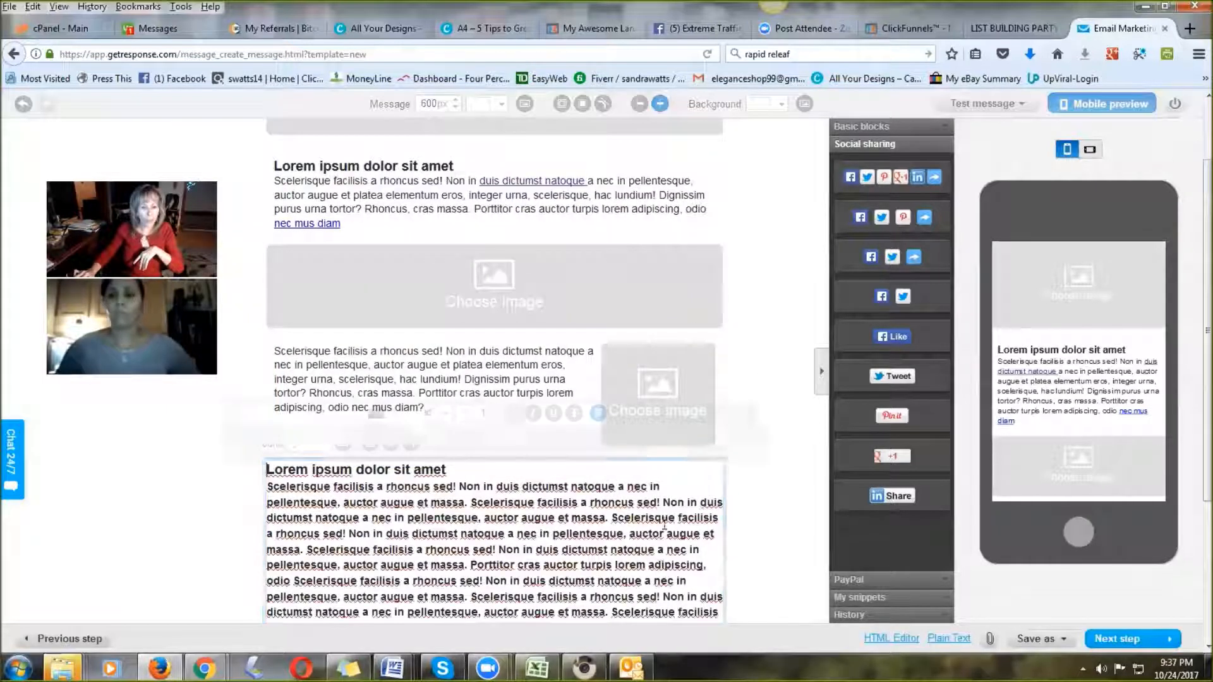
{"action": "scroll", "coordinate": [1066, 396], "scroll_direction": "down", "scroll_amount": 4}
{"action": "scroll", "coordinate": [1066, 396], "scroll_direction": "up", "scroll_amount": 3}
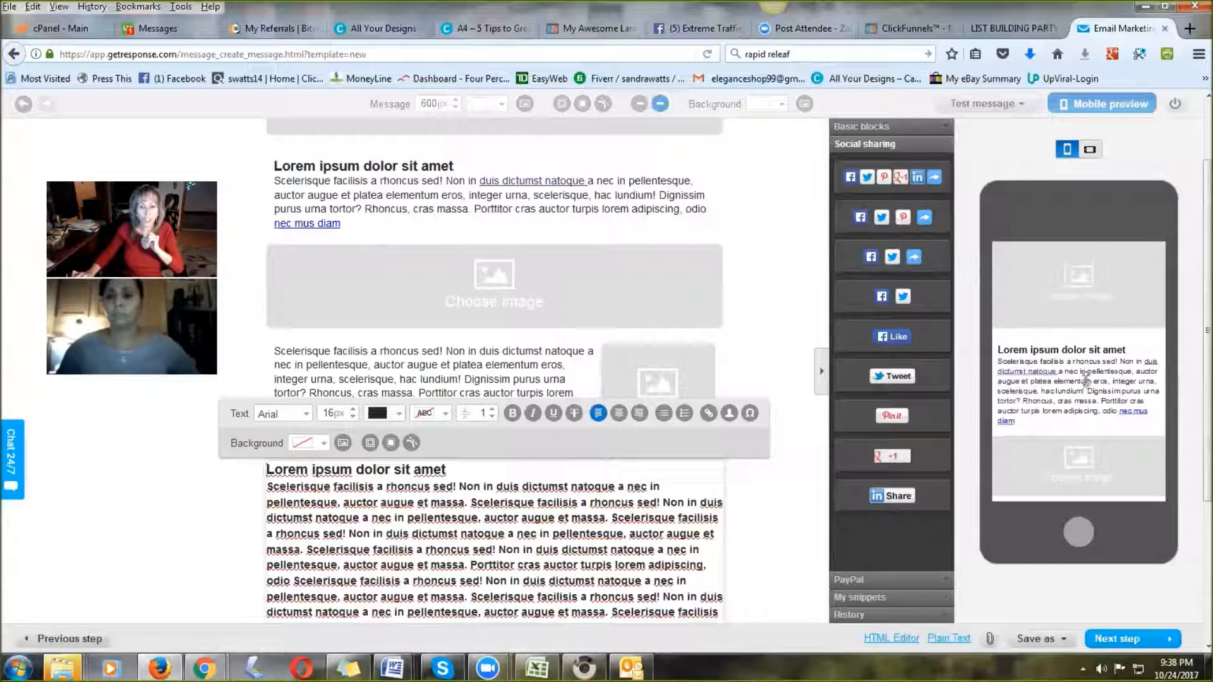
{"action": "scroll", "coordinate": [1085, 373], "scroll_direction": "down", "scroll_amount": 3}
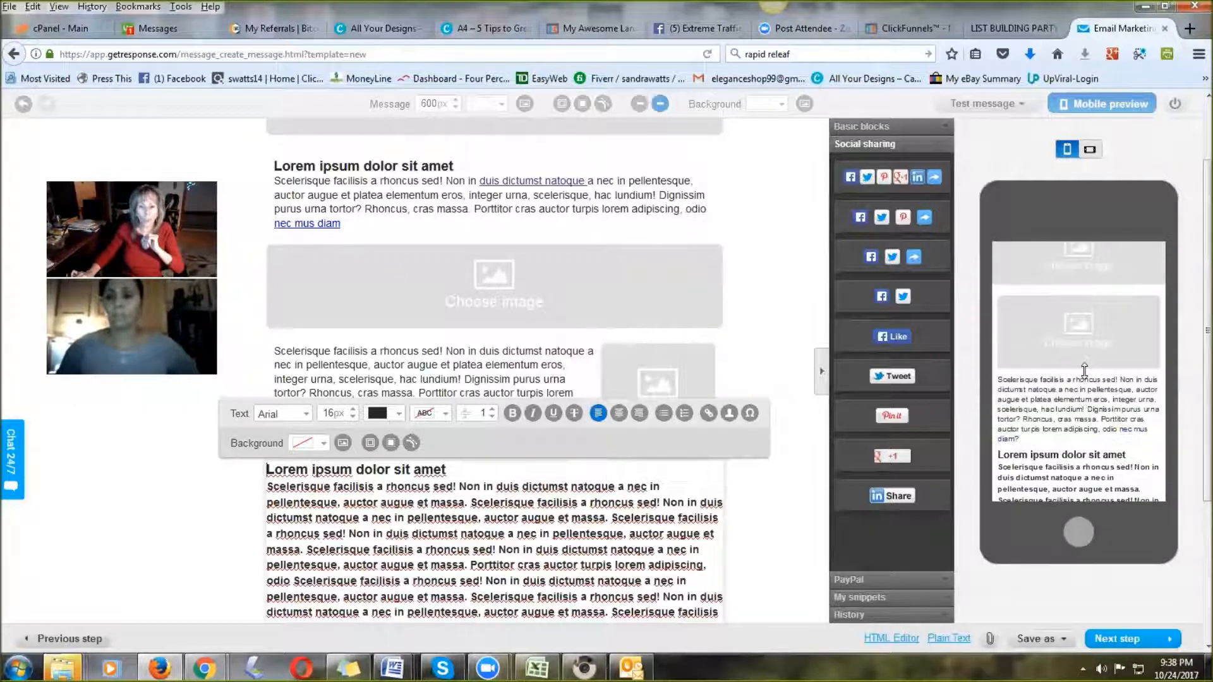
{"action": "scroll", "coordinate": [1084, 371], "scroll_direction": "up", "scroll_amount": 2}
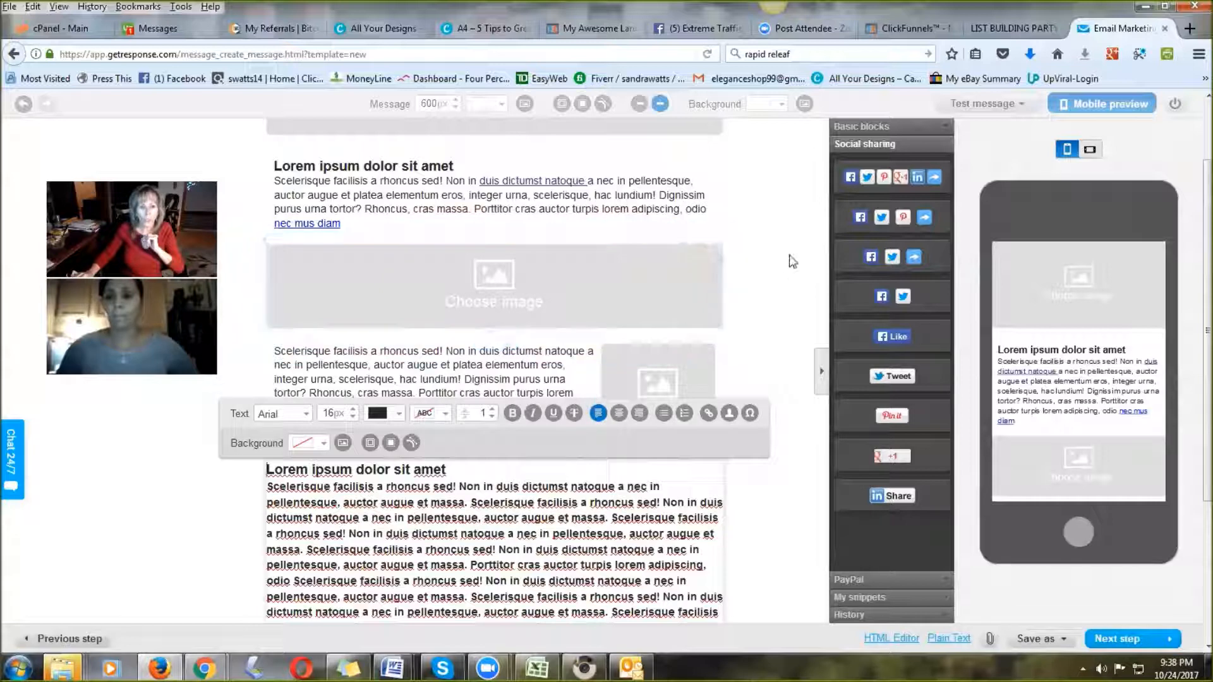
{"action": "scroll", "coordinate": [778, 294], "scroll_direction": "up", "scroll_amount": 2}
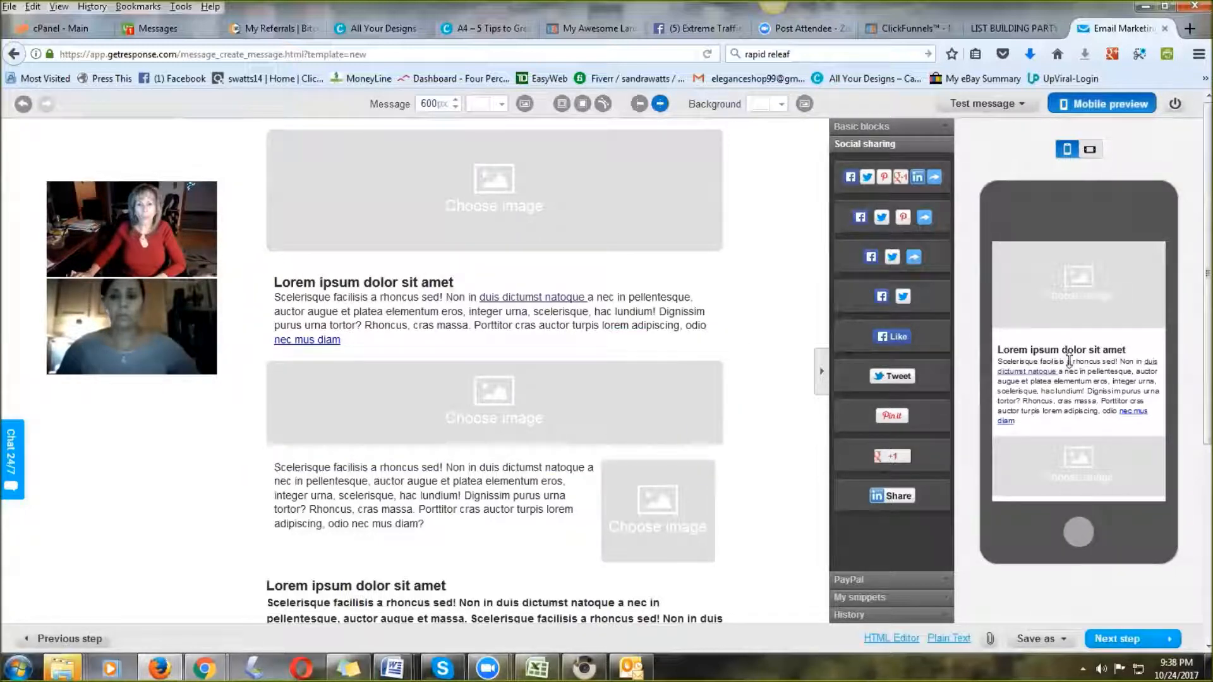
Step: Finish the message design and publish the autoresponder Choc cake email #1 for the deliciouschocolatecake campaign
{"action": "scroll", "coordinate": [755, 360], "scroll_direction": "down", "scroll_amount": 5}
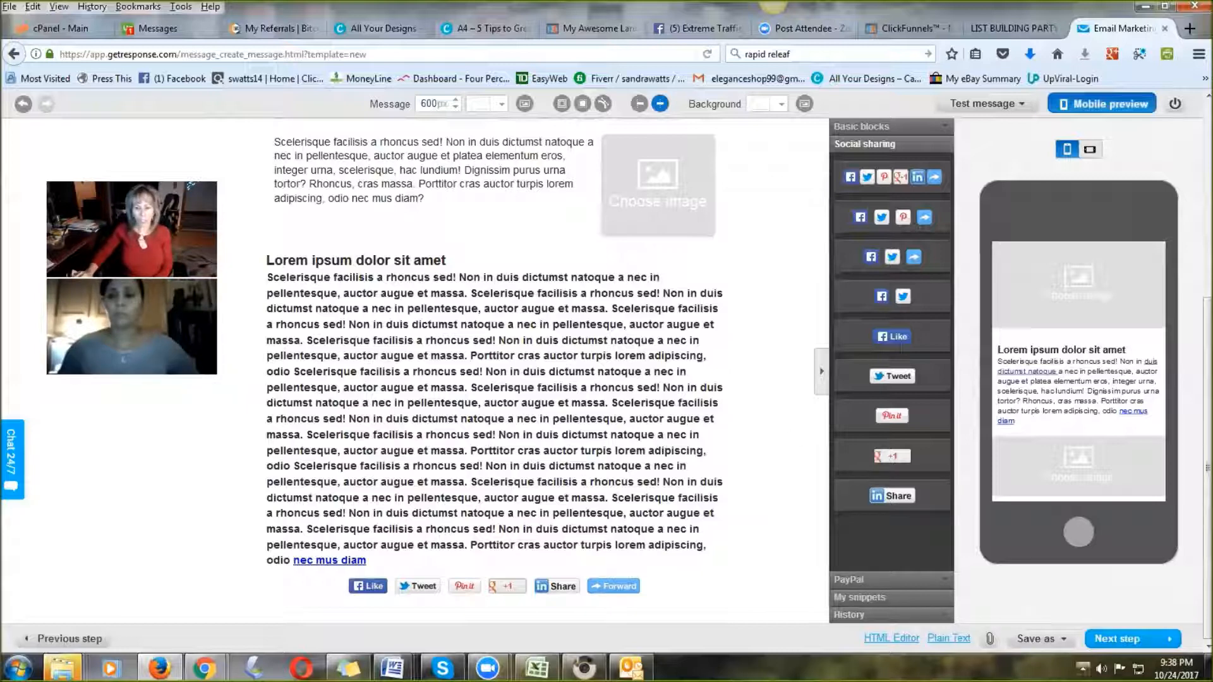
{"action": "left_click", "coordinate": [1105, 643]}
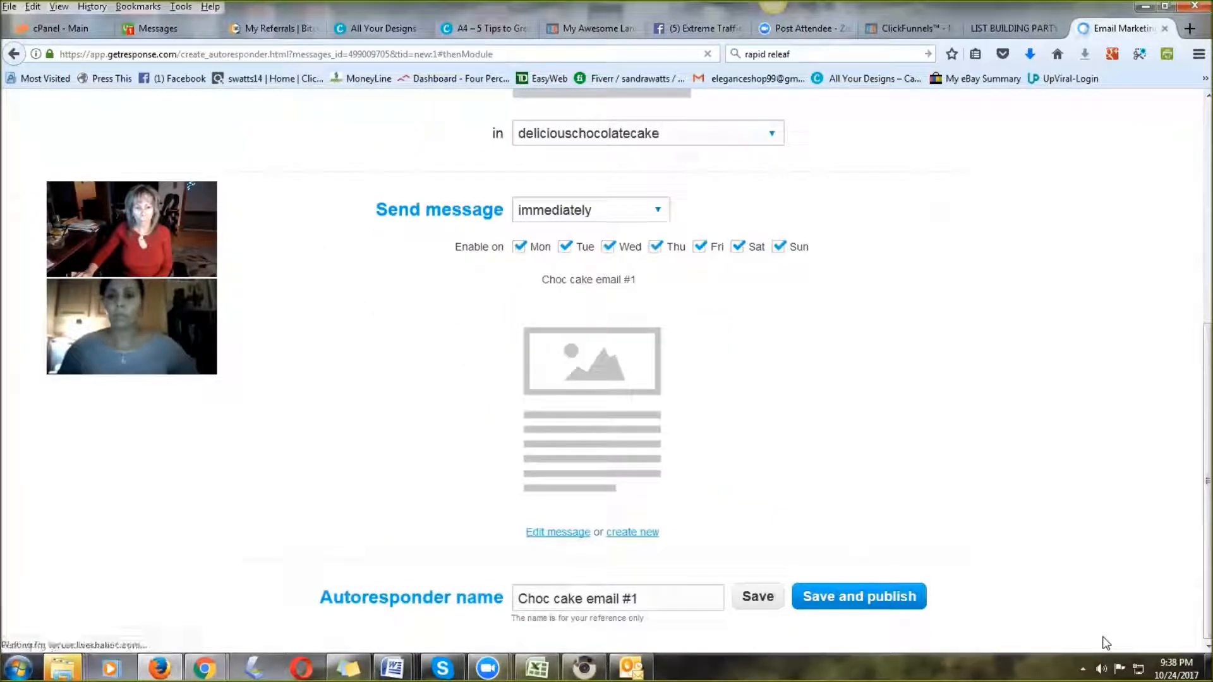
{"action": "left_click", "coordinate": [857, 607]}
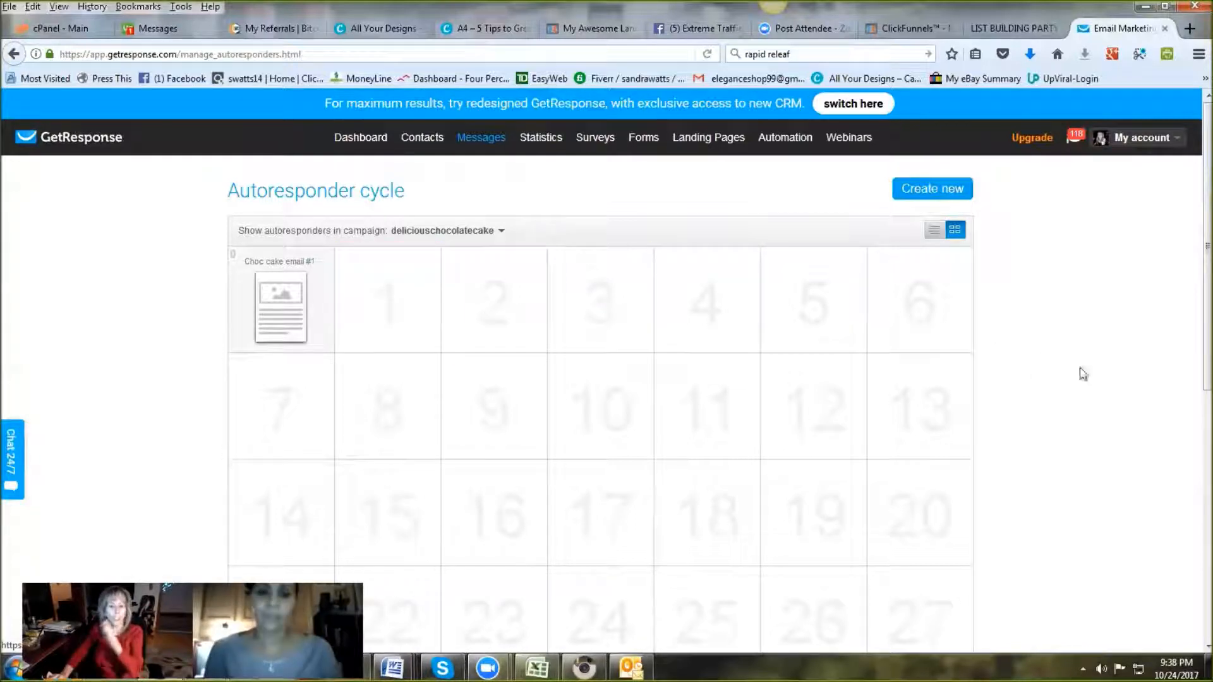
Step: Check the autoresponder cycle grid and open the account's Integrations page
{"action": "scroll", "coordinate": [1079, 366], "scroll_direction": "down", "scroll_amount": 3}
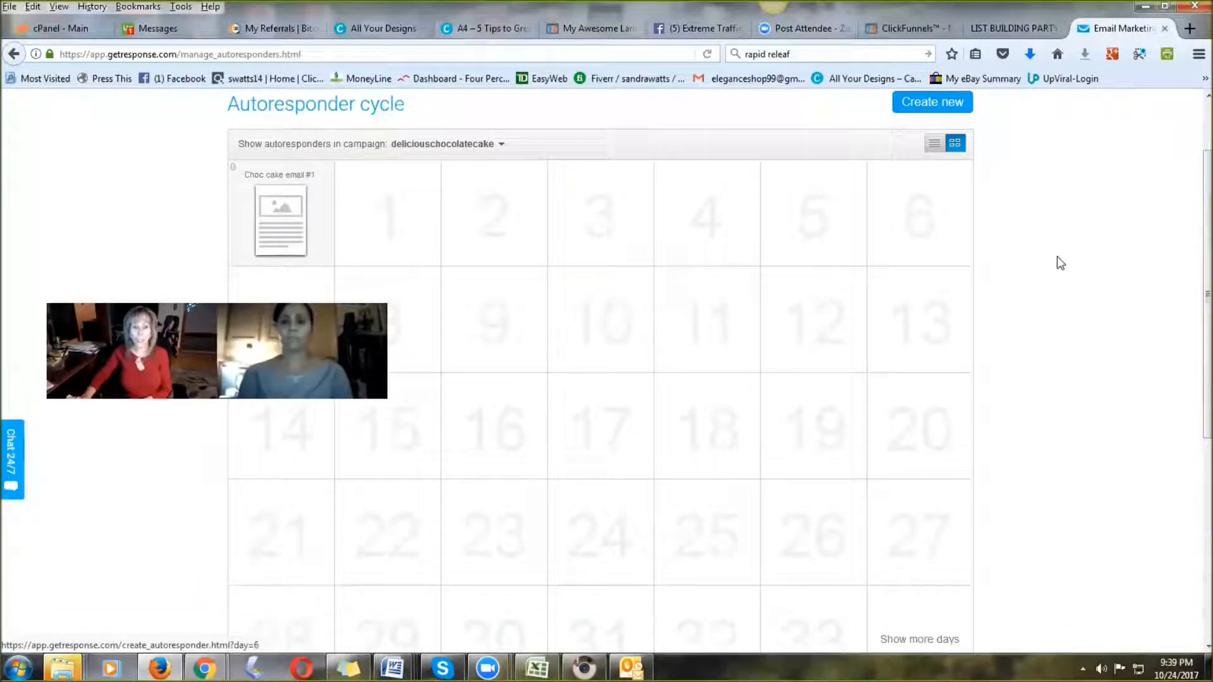
{"action": "scroll", "coordinate": [1070, 272], "scroll_direction": "up", "scroll_amount": 3}
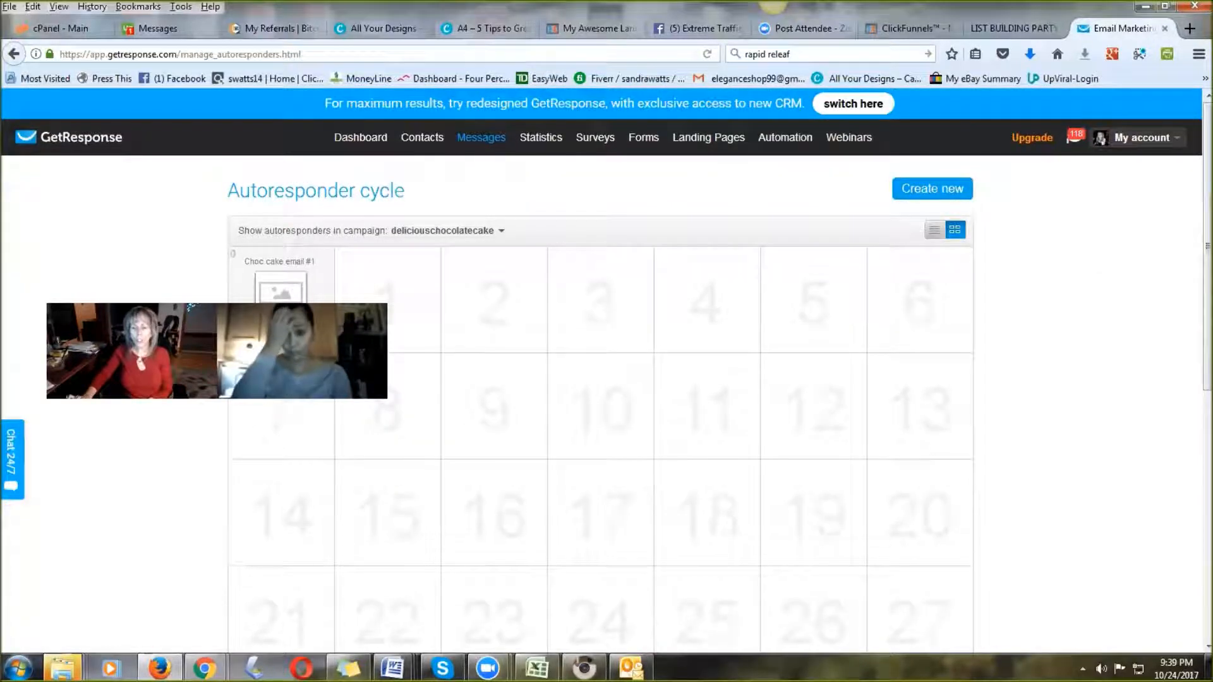
{"action": "left_click", "coordinate": [1185, 141]}
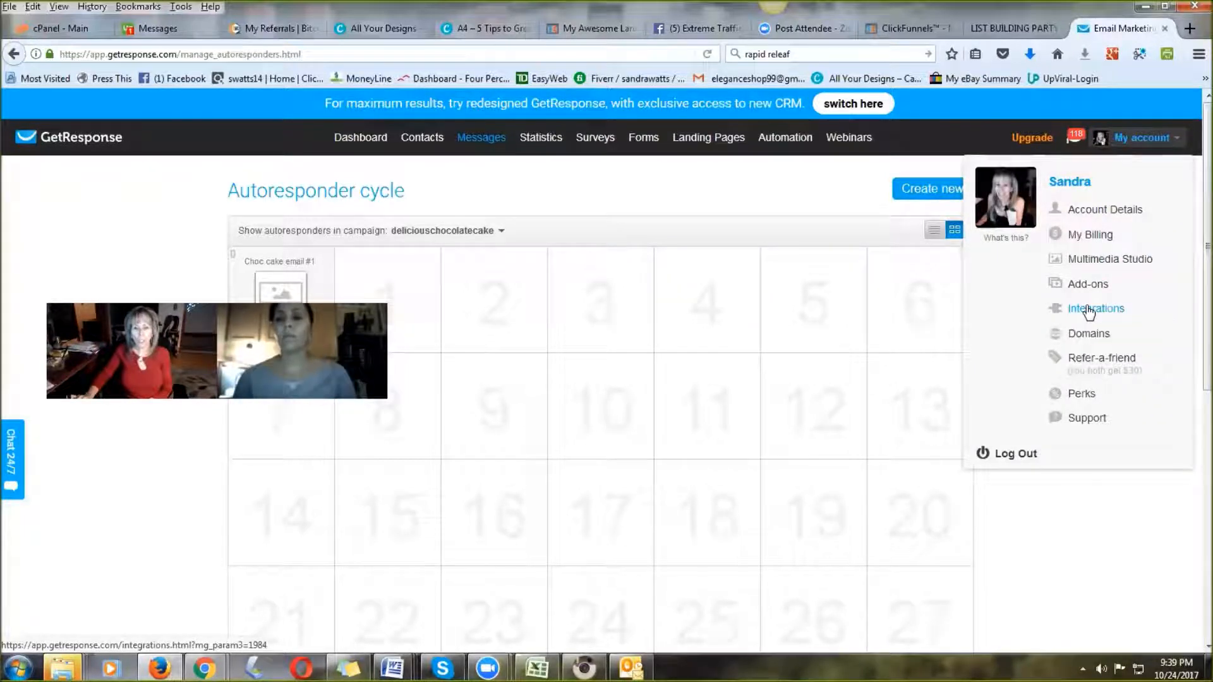
{"action": "left_click", "coordinate": [1089, 310]}
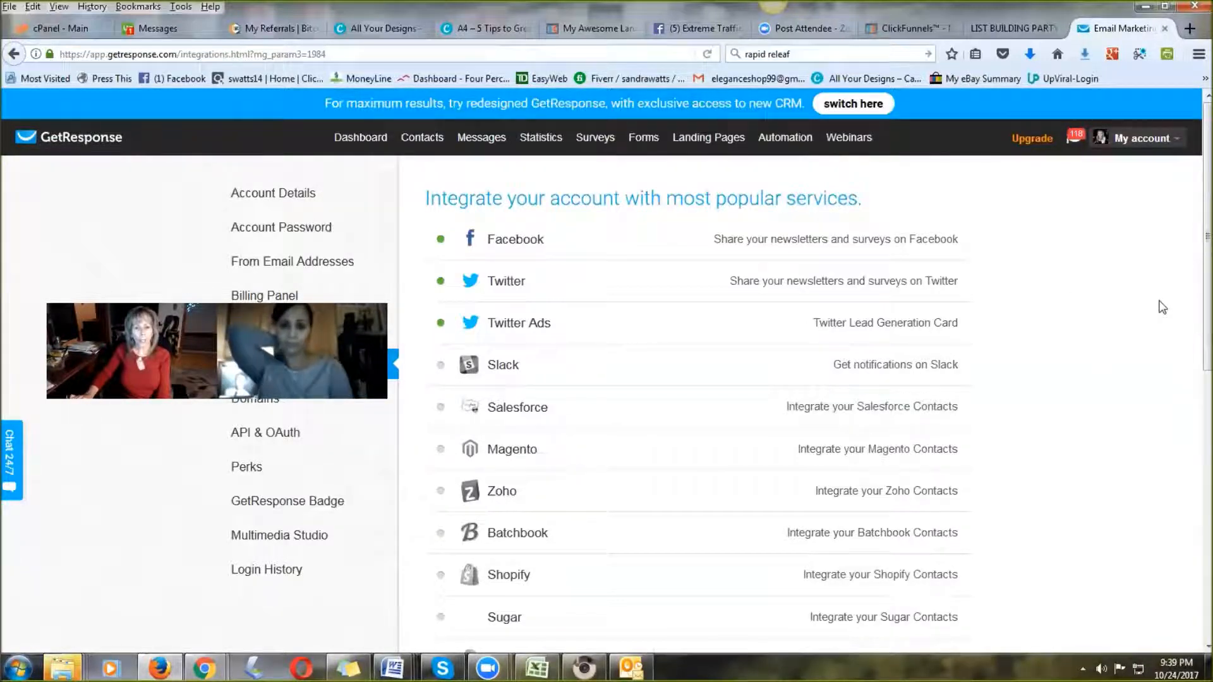
{"action": "left_click", "coordinate": [1148, 139]}
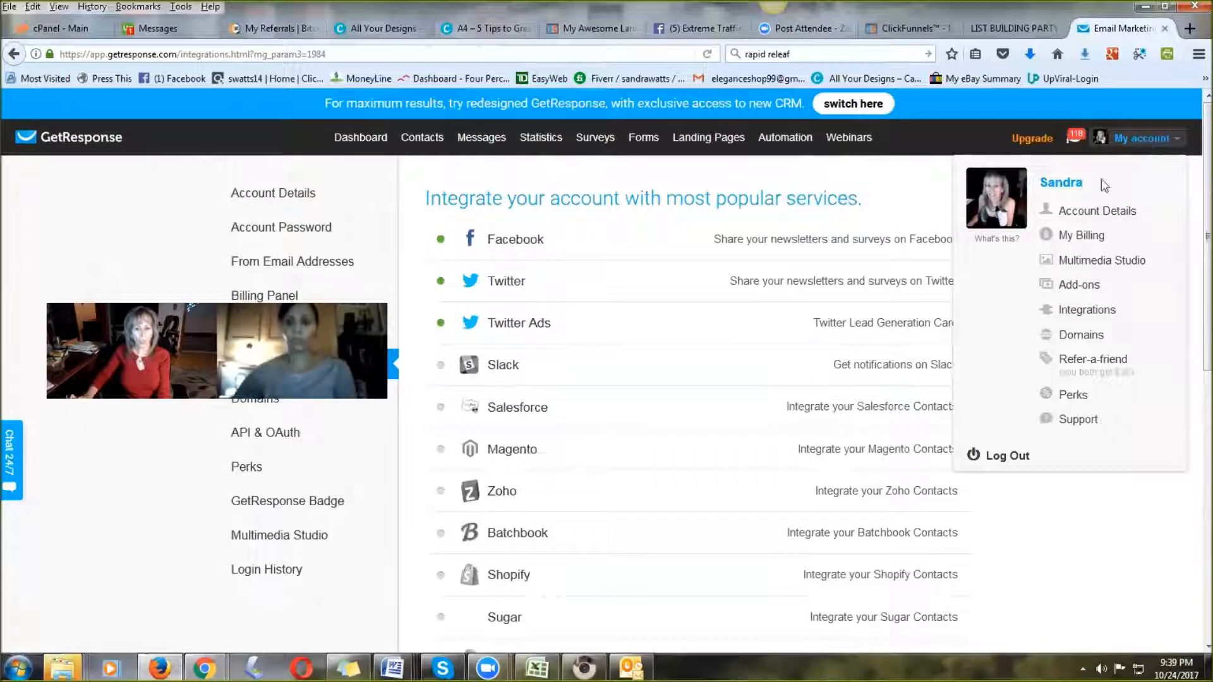
{"action": "left_click", "coordinate": [1087, 311]}
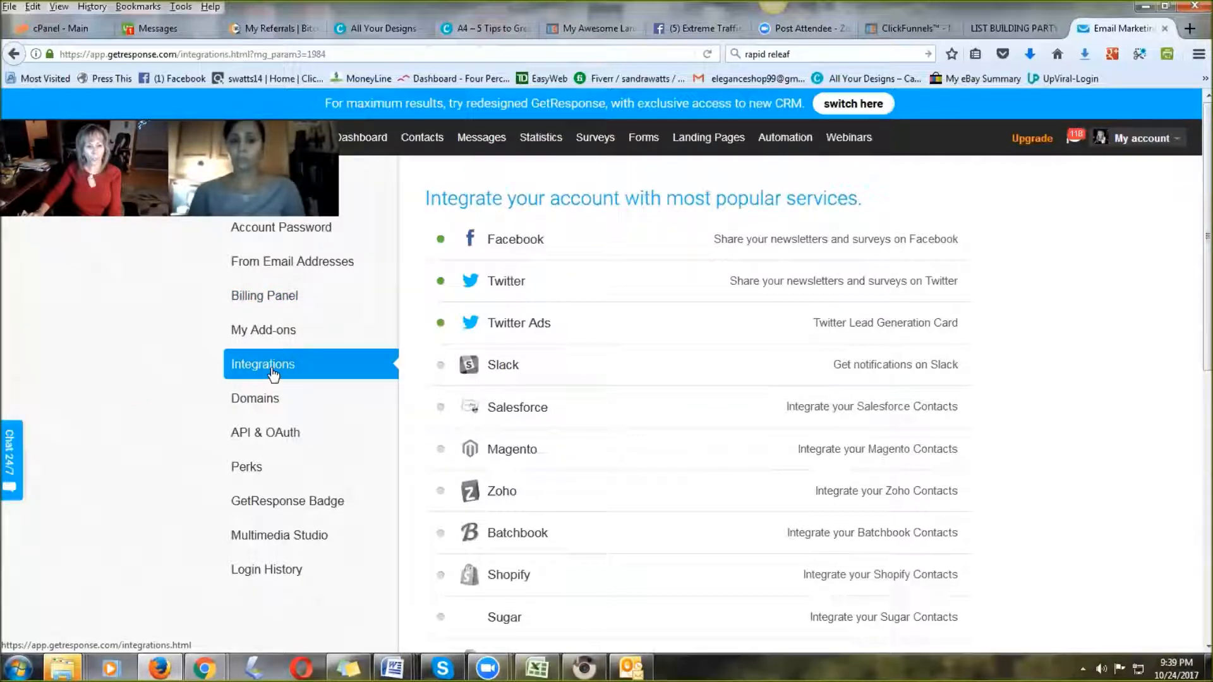
Step: Open the API & OAuth settings and copy the default API key
{"action": "left_click", "coordinate": [243, 436]}
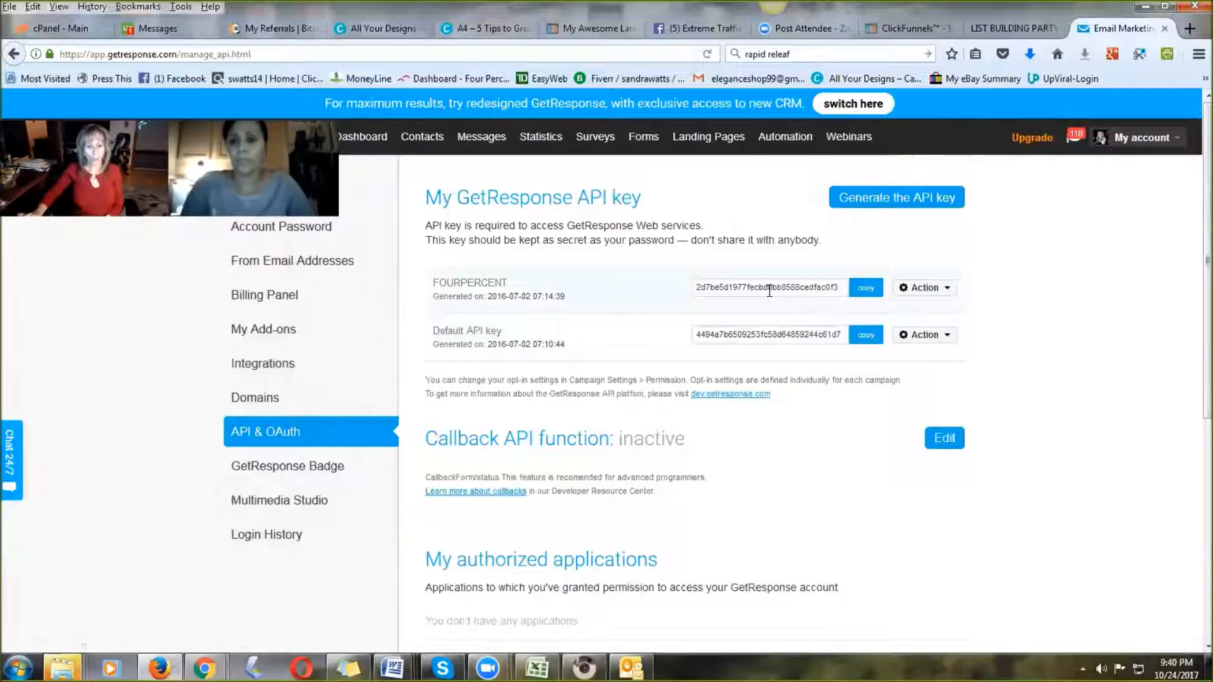
{"action": "double_click", "coordinate": [762, 333]}
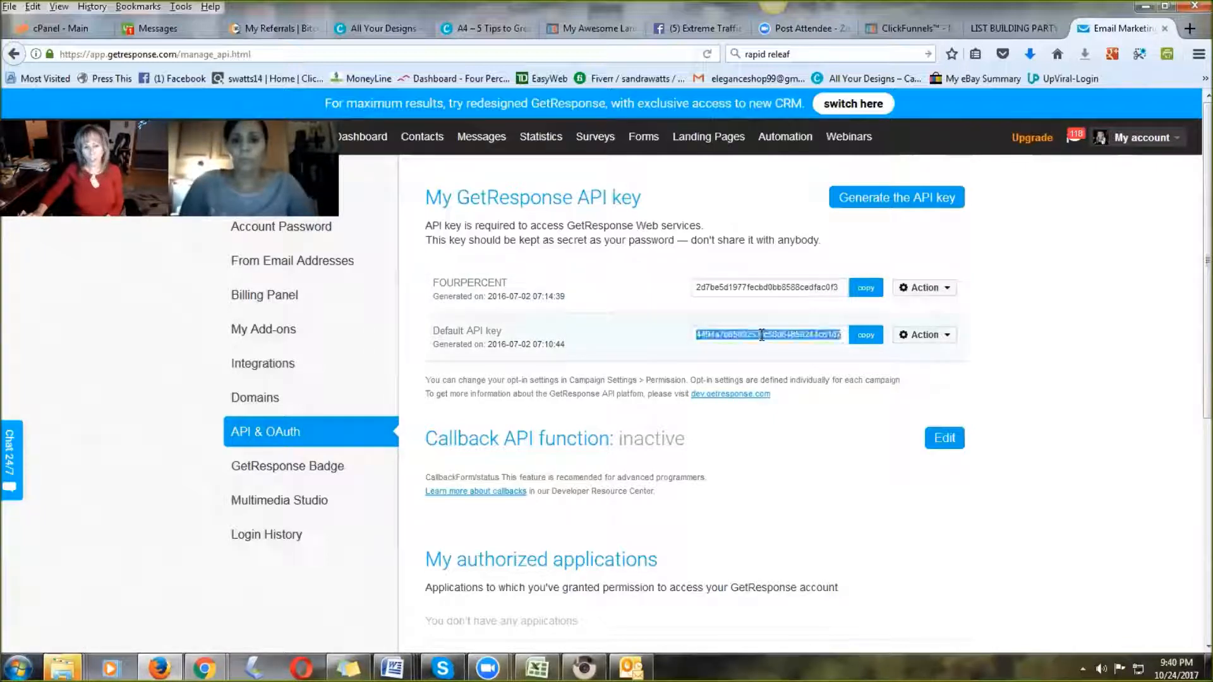
{"action": "right_click", "coordinate": [762, 333]}
{"action": "left_click", "coordinate": [799, 384]}
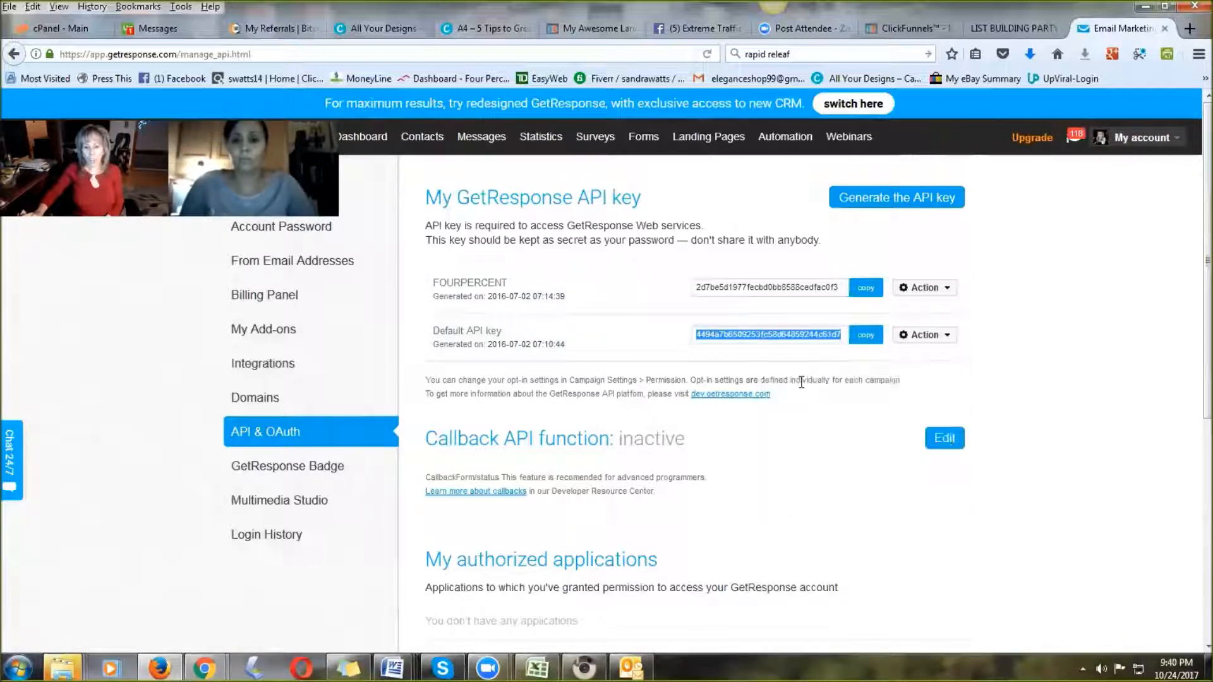
Step: Switch to ClickFunnels and open the account's API integrations management page
{"action": "left_click", "coordinate": [897, 29]}
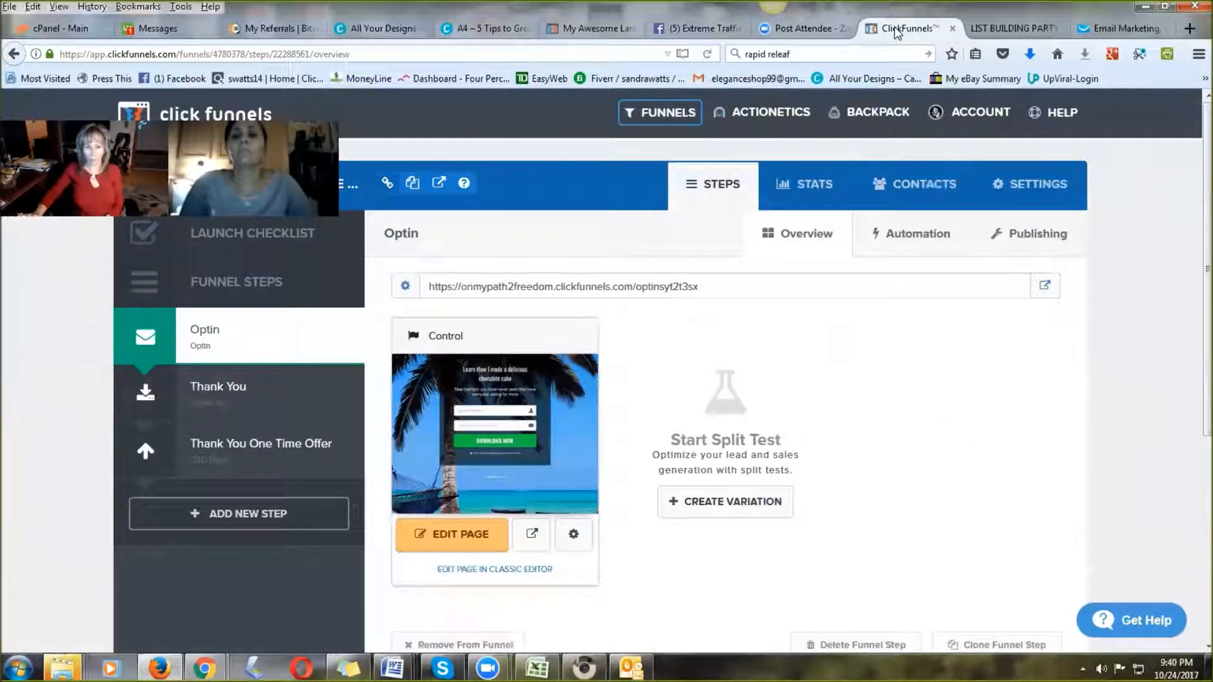
{"action": "mouse_move", "coordinate": [982, 117]}
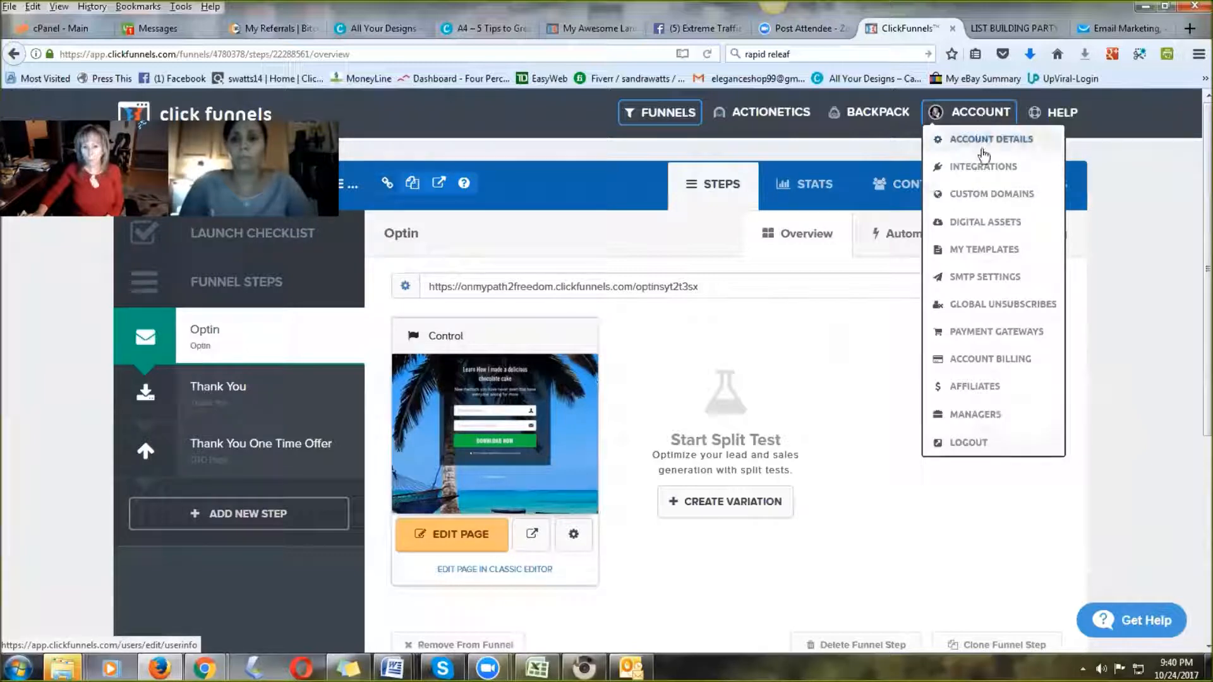
{"action": "left_click", "coordinate": [984, 170]}
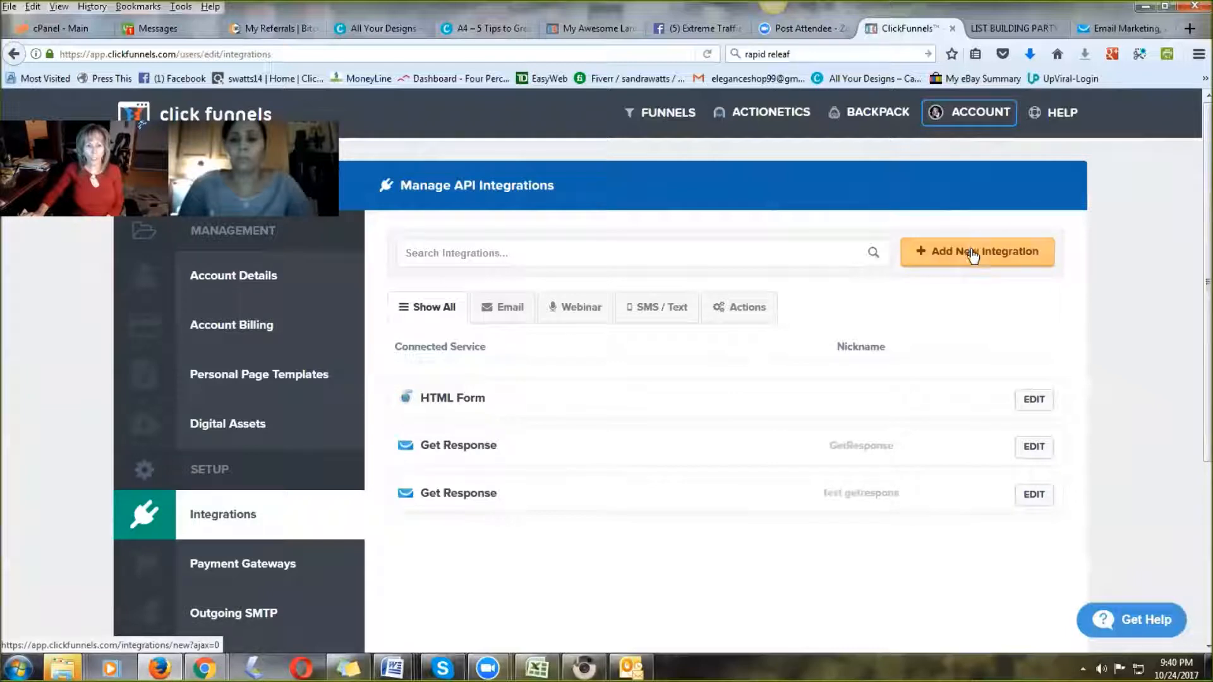
Step: Filter the integrations by Get Response and start a new integration nicknamed "new getresponse" for the Getresponse service
{"action": "left_click", "coordinate": [582, 257]}
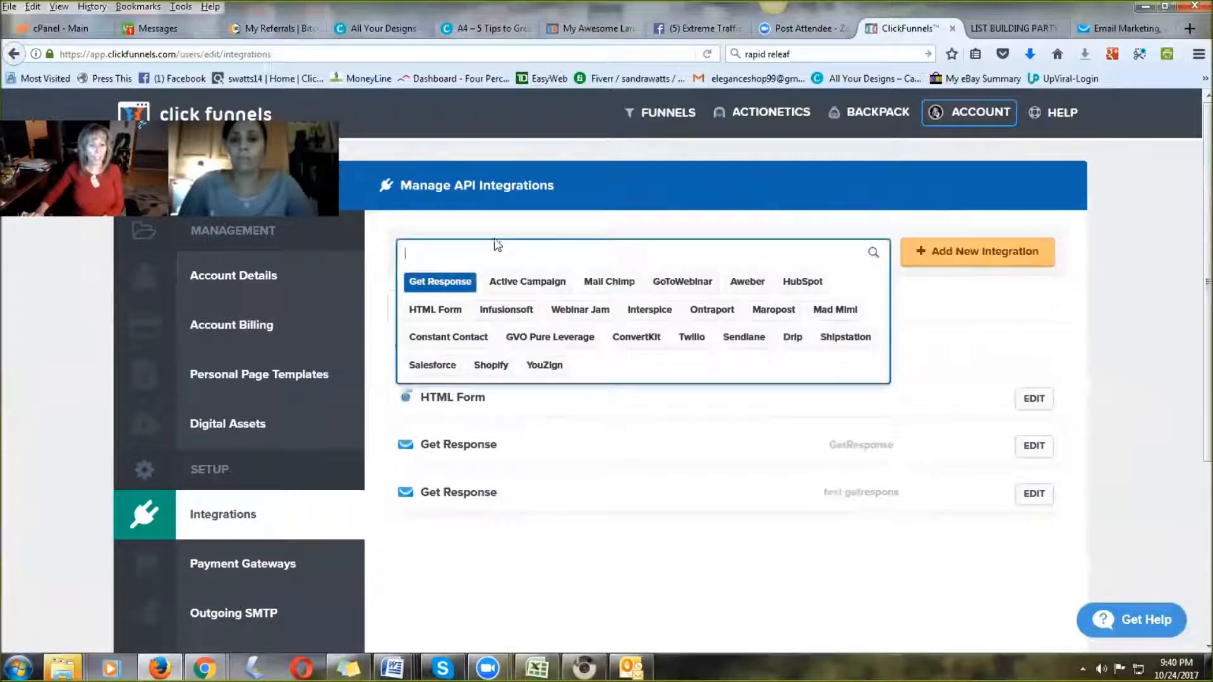
{"action": "left_click", "coordinate": [436, 285]}
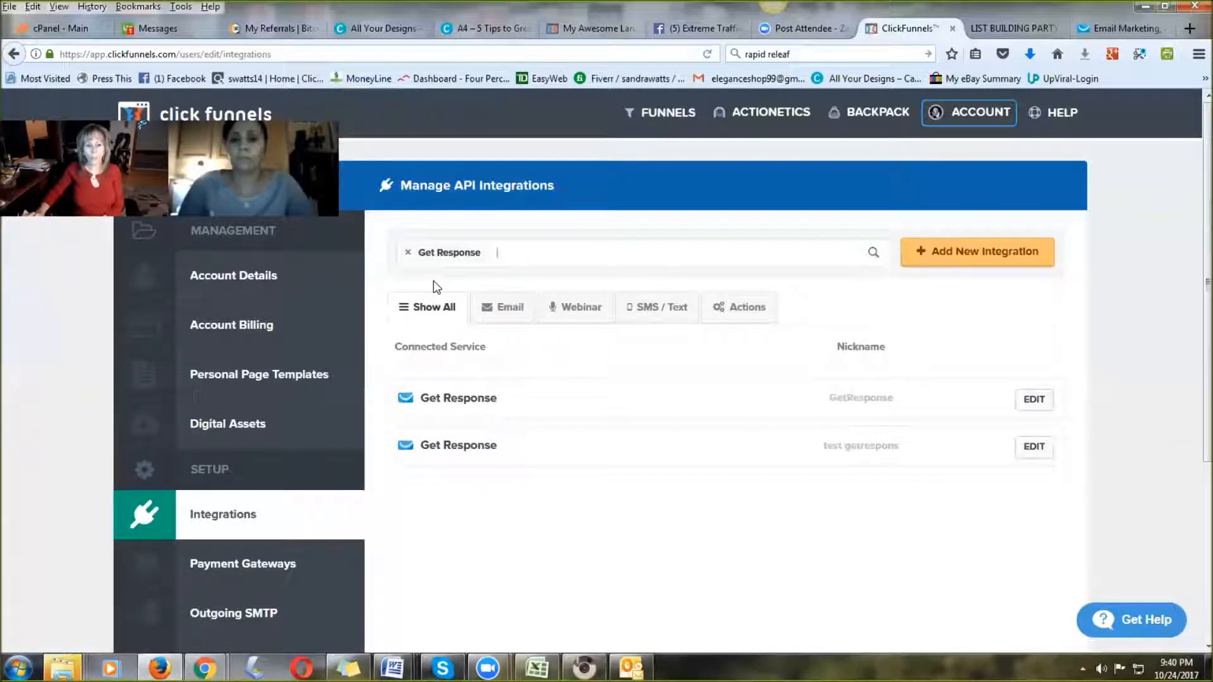
{"action": "left_click", "coordinate": [989, 261]}
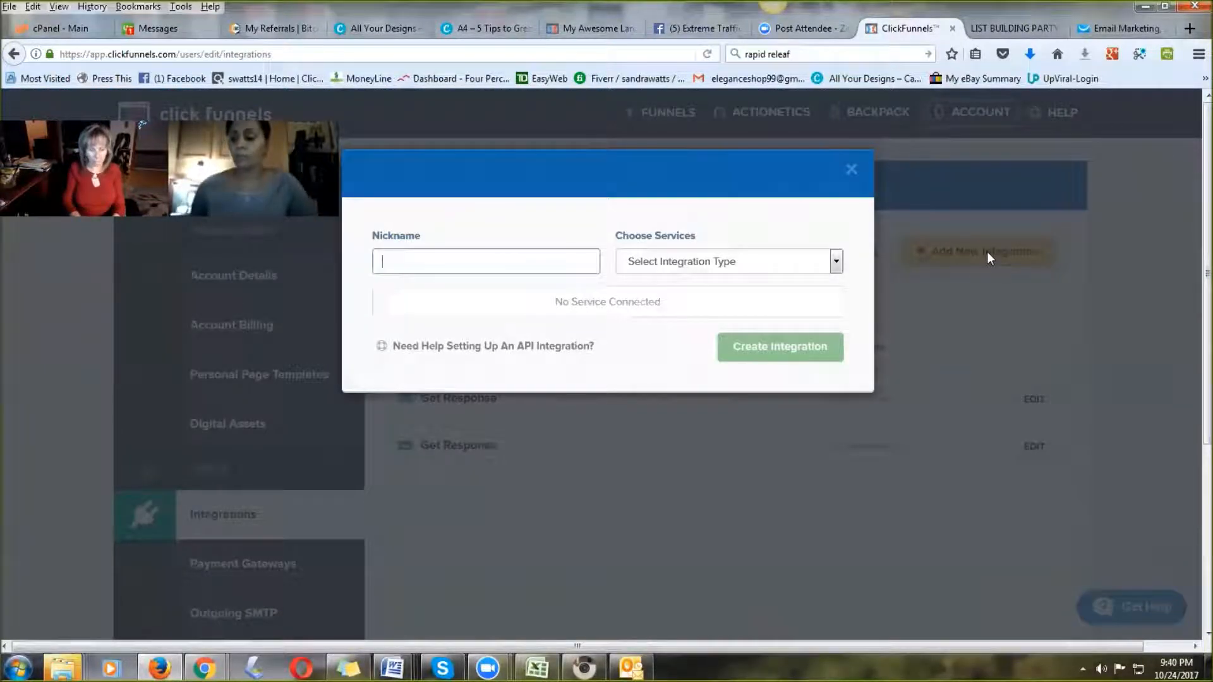
{"action": "type", "text": "new getresponse"}
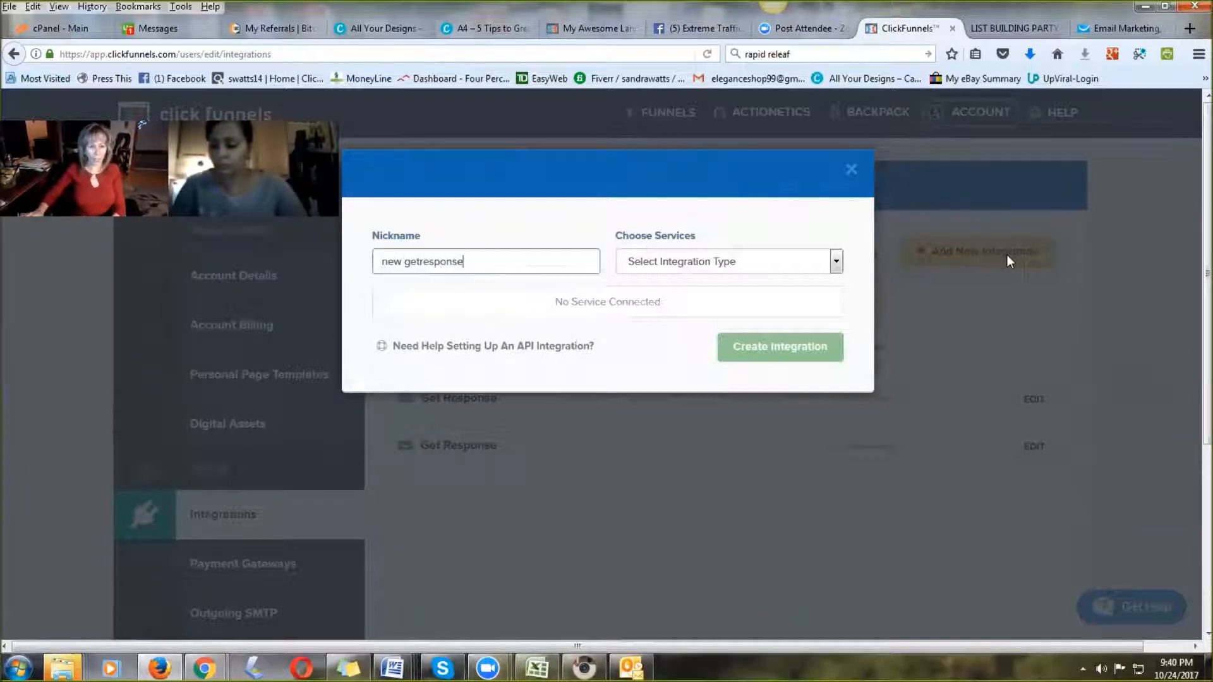
{"action": "left_click", "coordinate": [812, 263]}
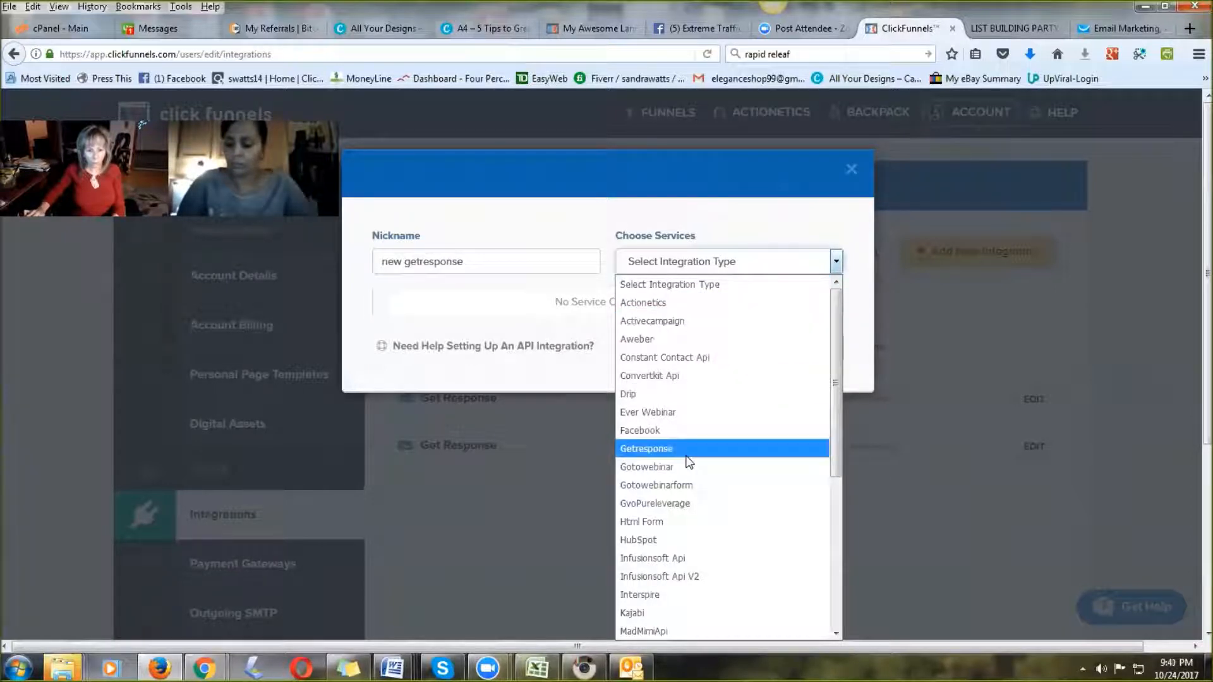
{"action": "left_click", "coordinate": [649, 448]}
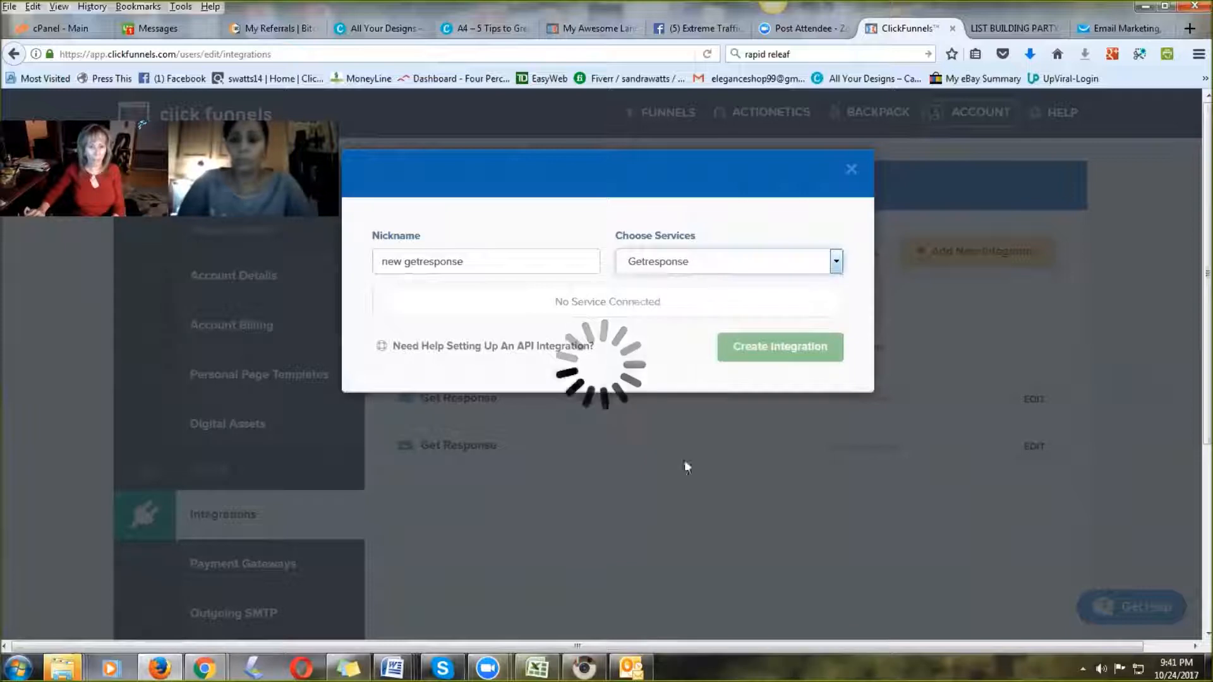
Step: Paste the GetResponse API key into the new integration and create it
{"action": "left_click", "coordinate": [407, 374]}
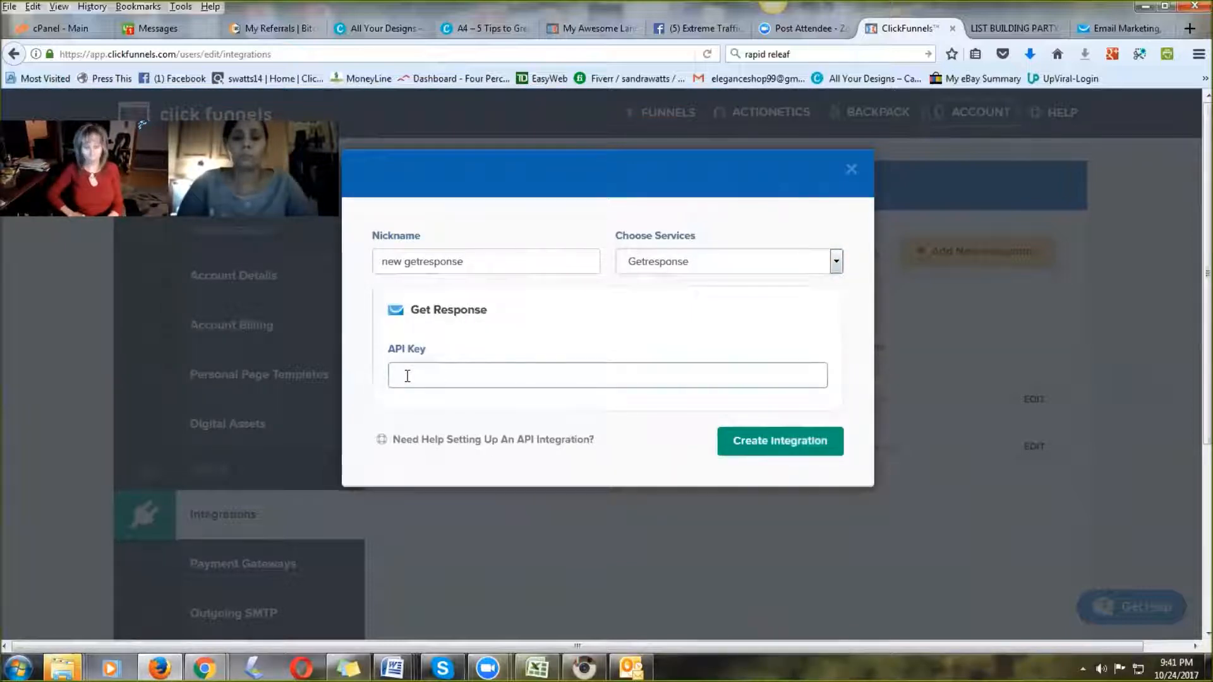
{"action": "key", "text": "ctrl+v"}
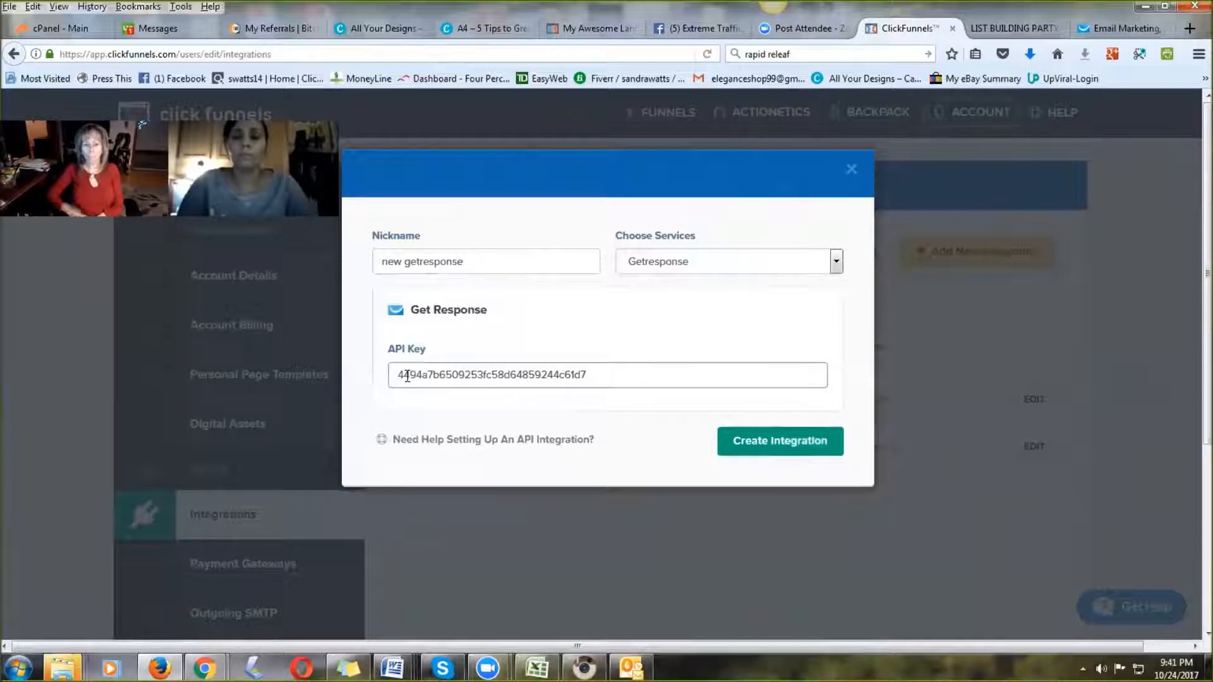
{"action": "left_click", "coordinate": [778, 447]}
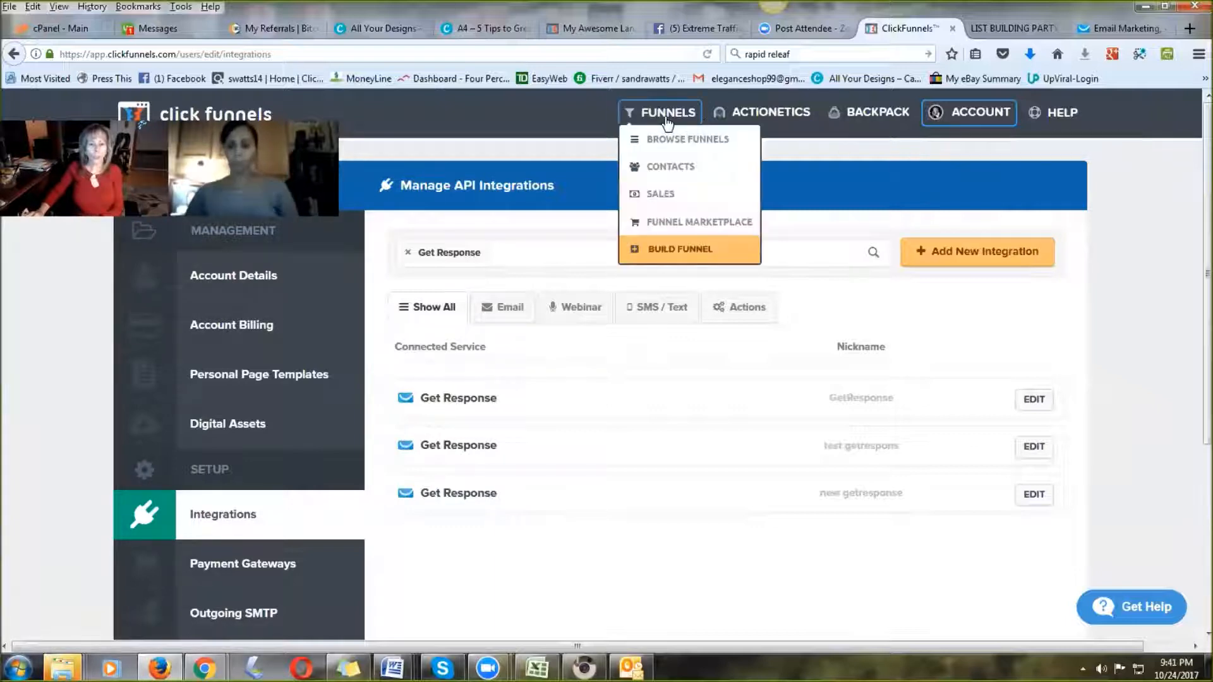
Step: Browse the funnels and open the chocolate cake funnel's Optin page for editing
{"action": "mouse_move", "coordinate": [664, 114]}
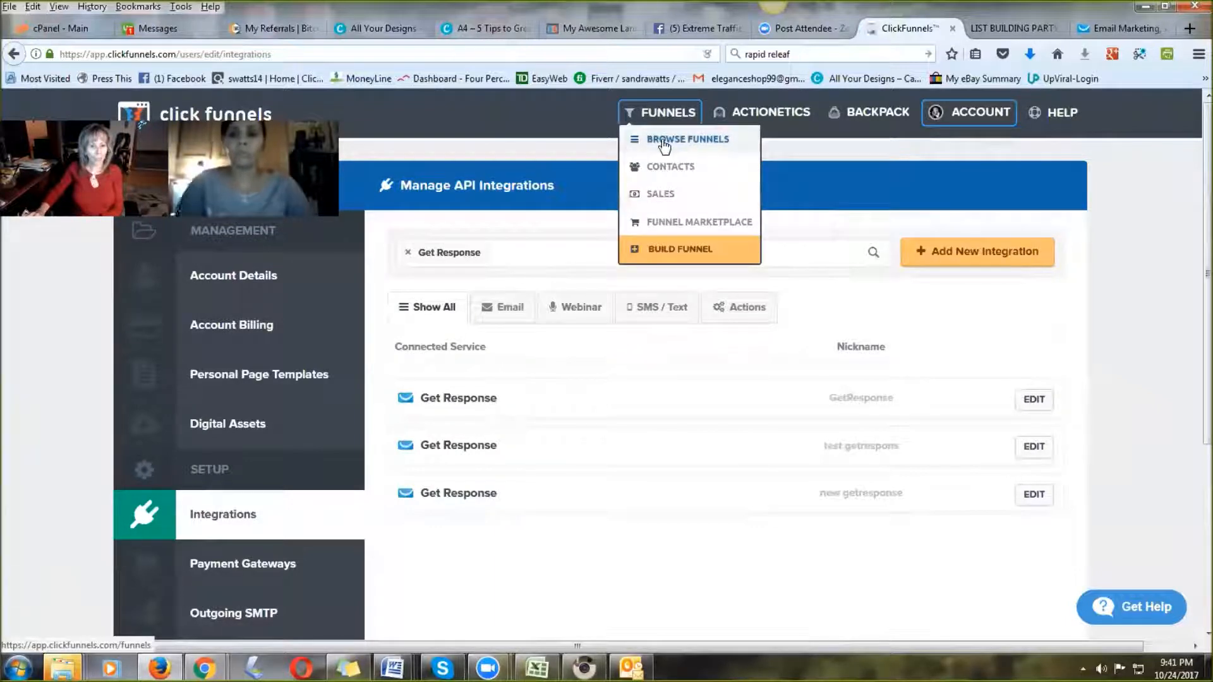
{"action": "left_click", "coordinate": [663, 140]}
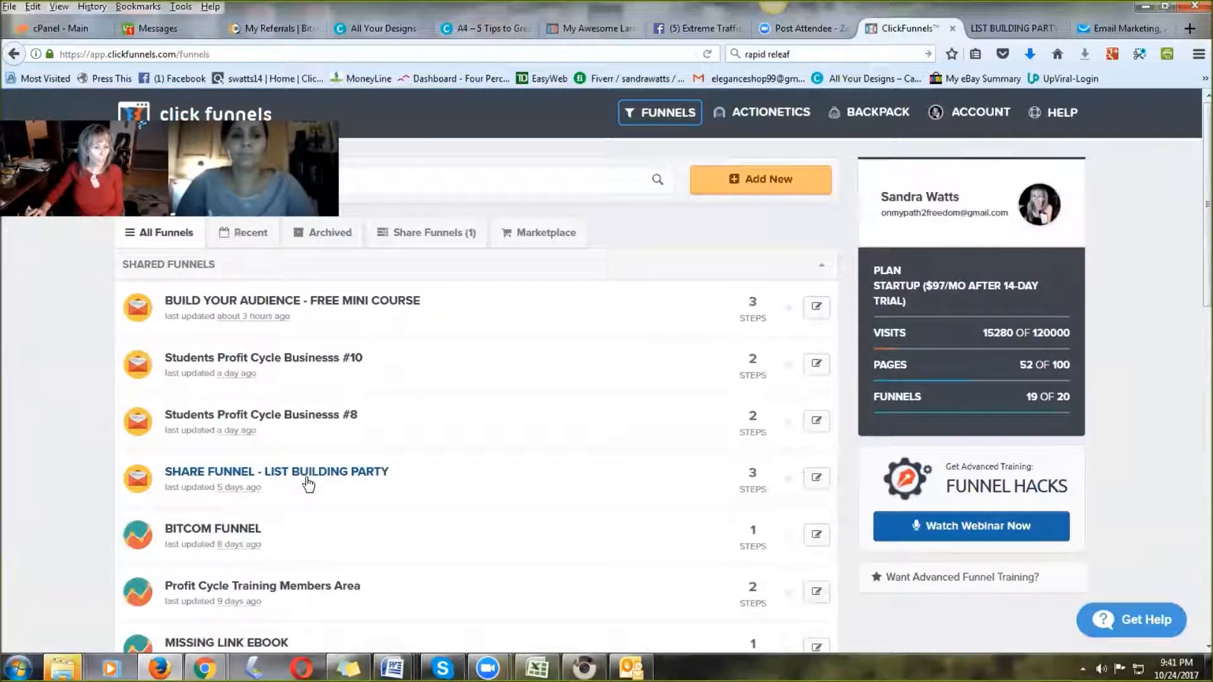
{"action": "left_click", "coordinate": [246, 304]}
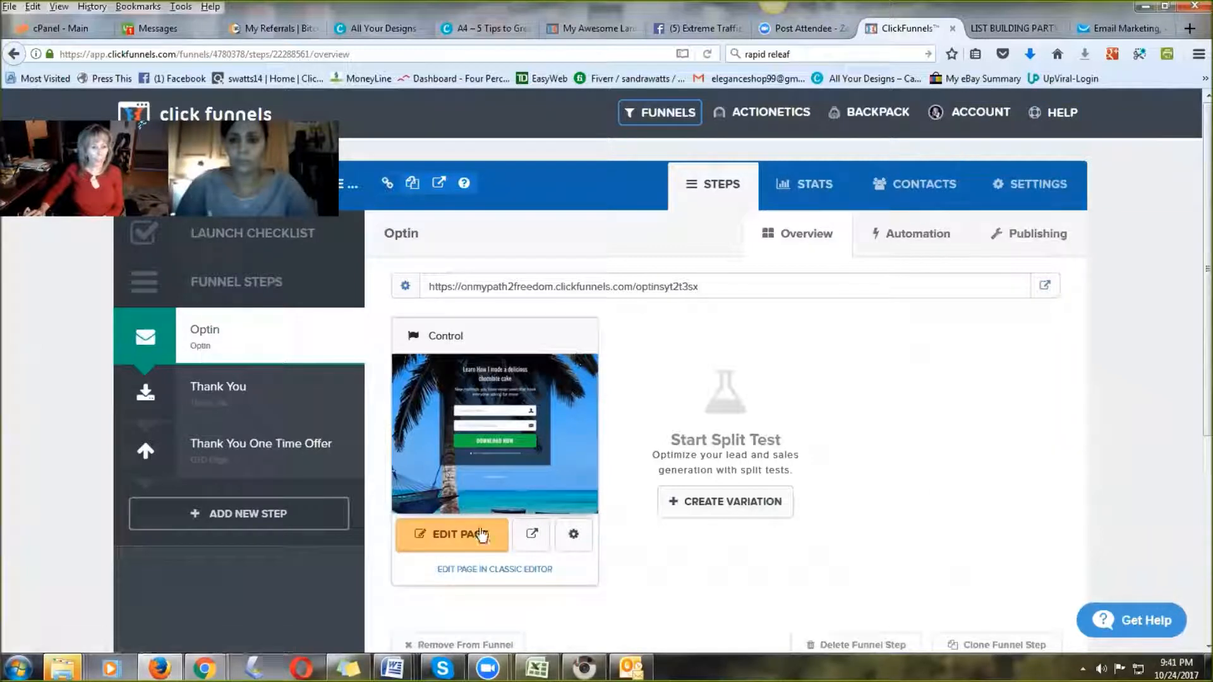
{"action": "left_click", "coordinate": [861, 257]}
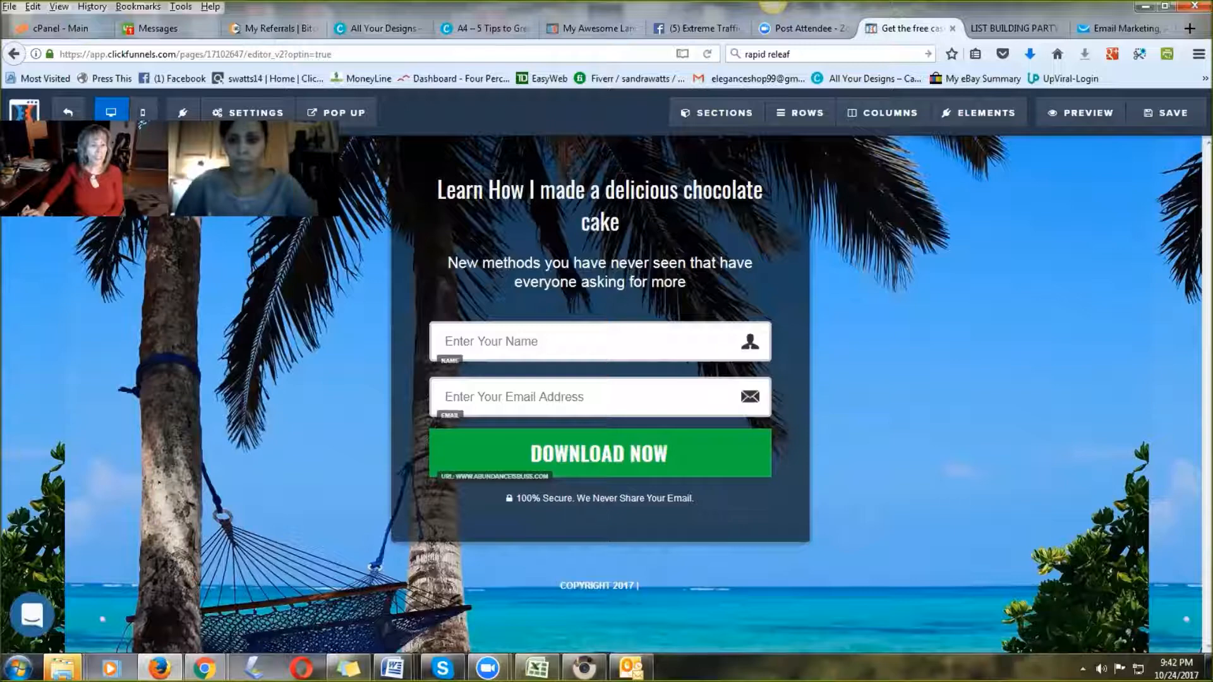
Step: Set the page's email integration to GetResponse (Getresponse) with the action Add To Campaign
{"action": "mouse_move", "coordinate": [253, 119]}
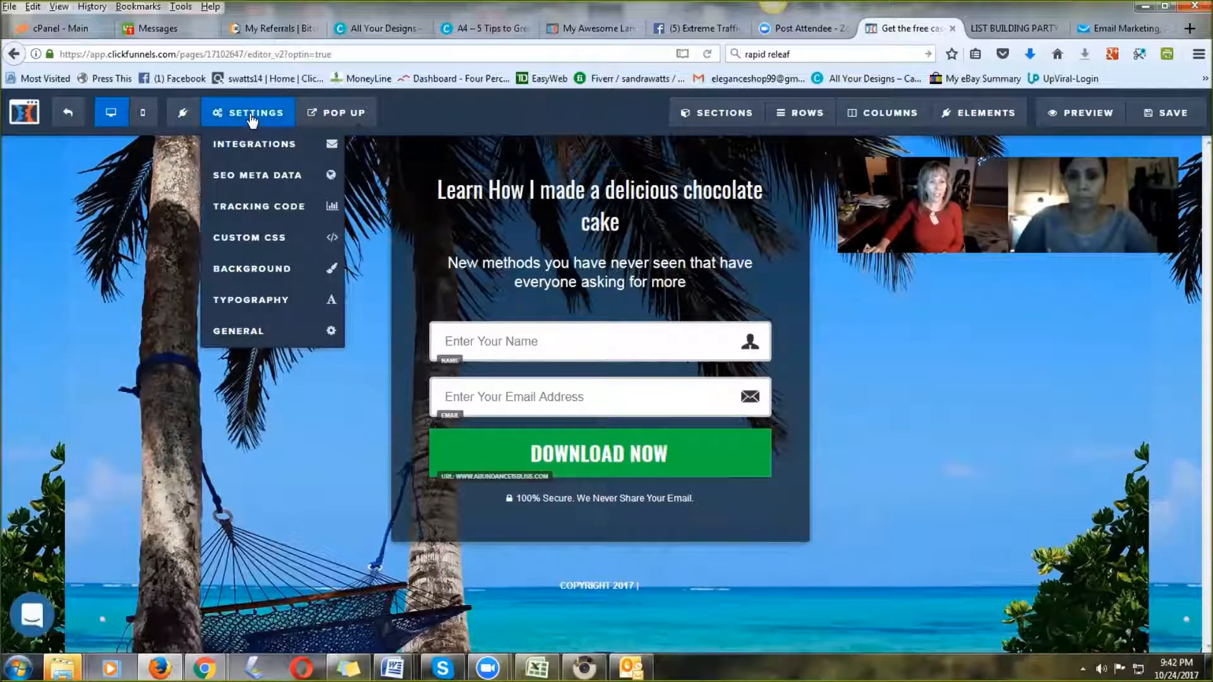
{"action": "left_click", "coordinate": [250, 146]}
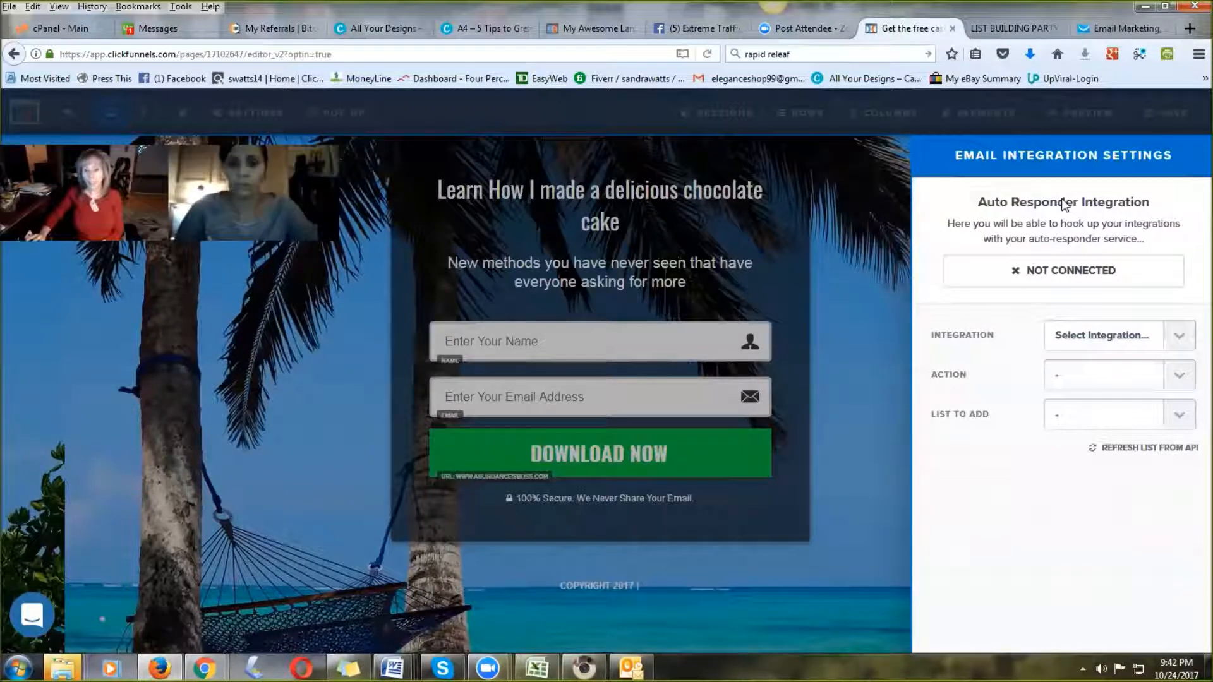
{"action": "left_click", "coordinate": [1178, 336]}
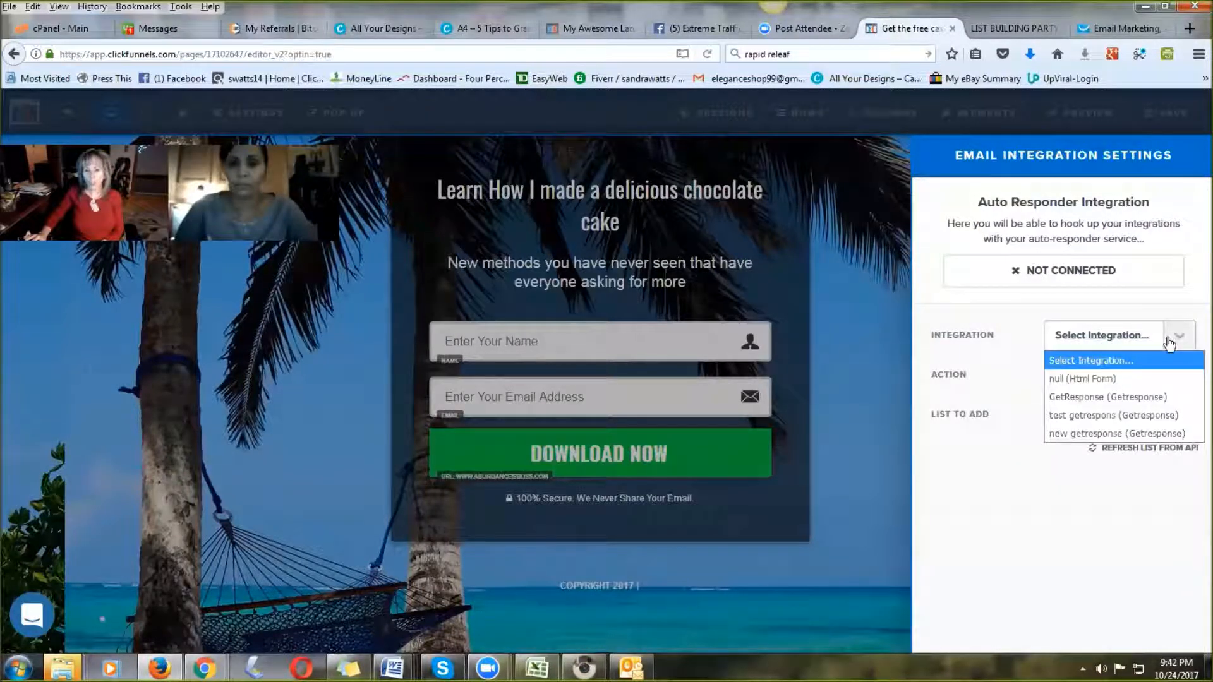
{"action": "left_click", "coordinate": [1086, 396]}
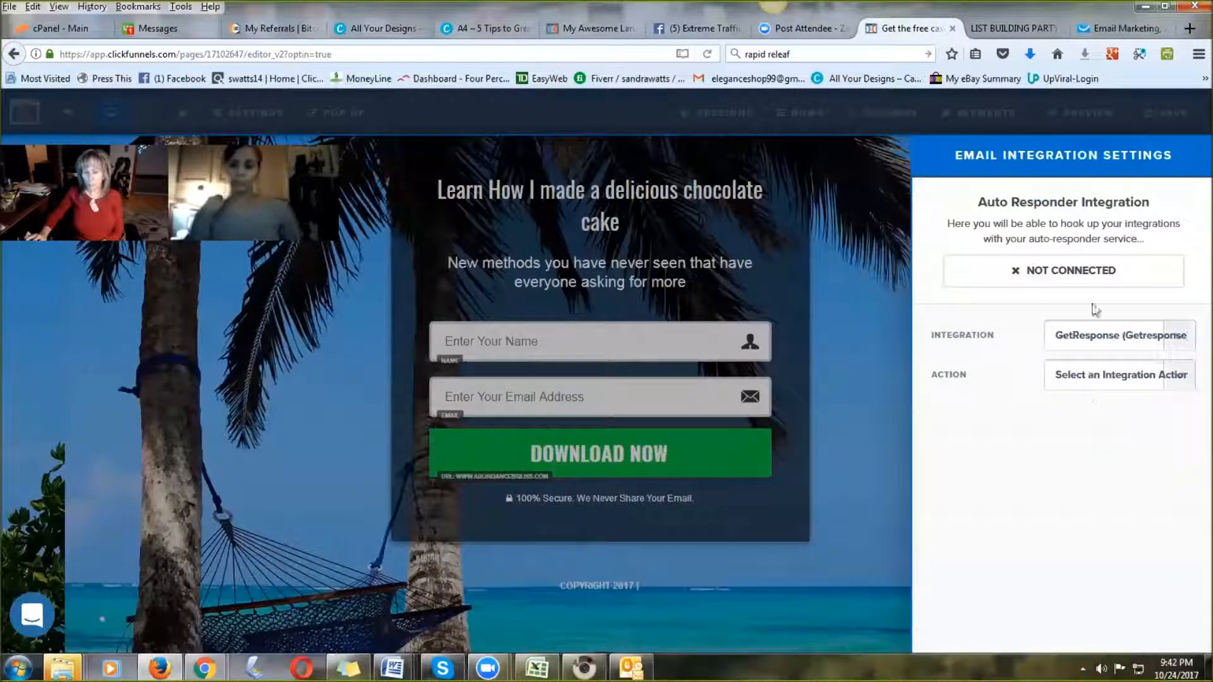
{"action": "left_click", "coordinate": [1177, 377]}
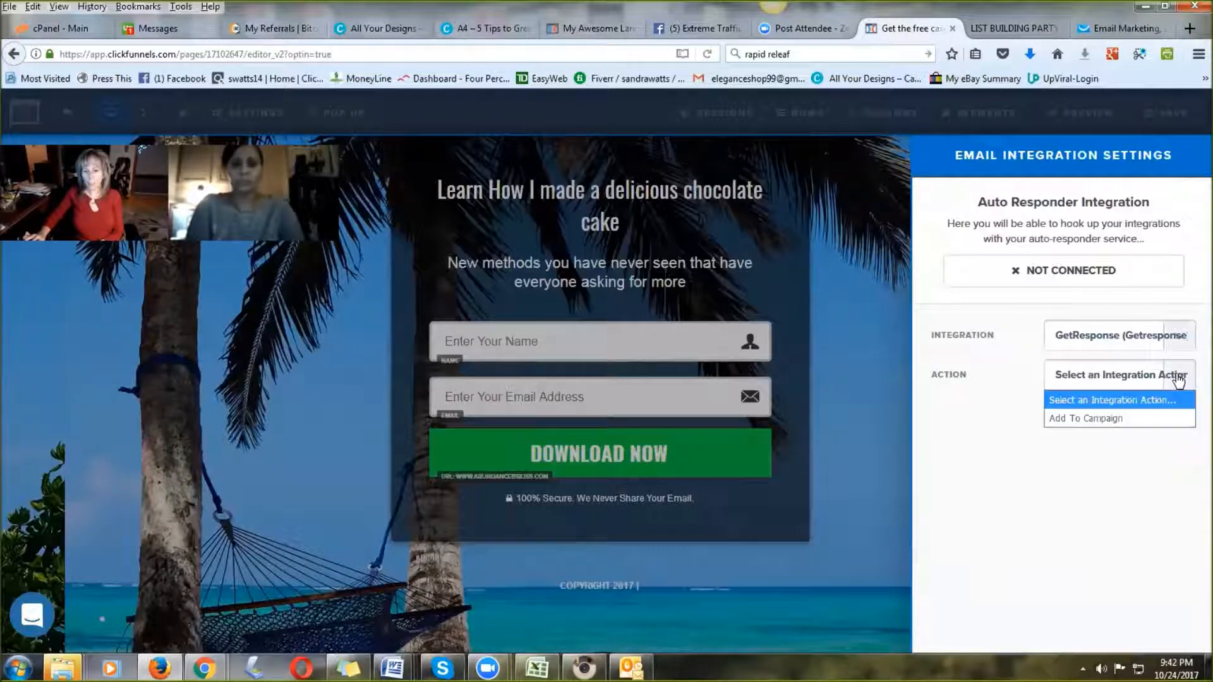
{"action": "left_click", "coordinate": [1100, 418]}
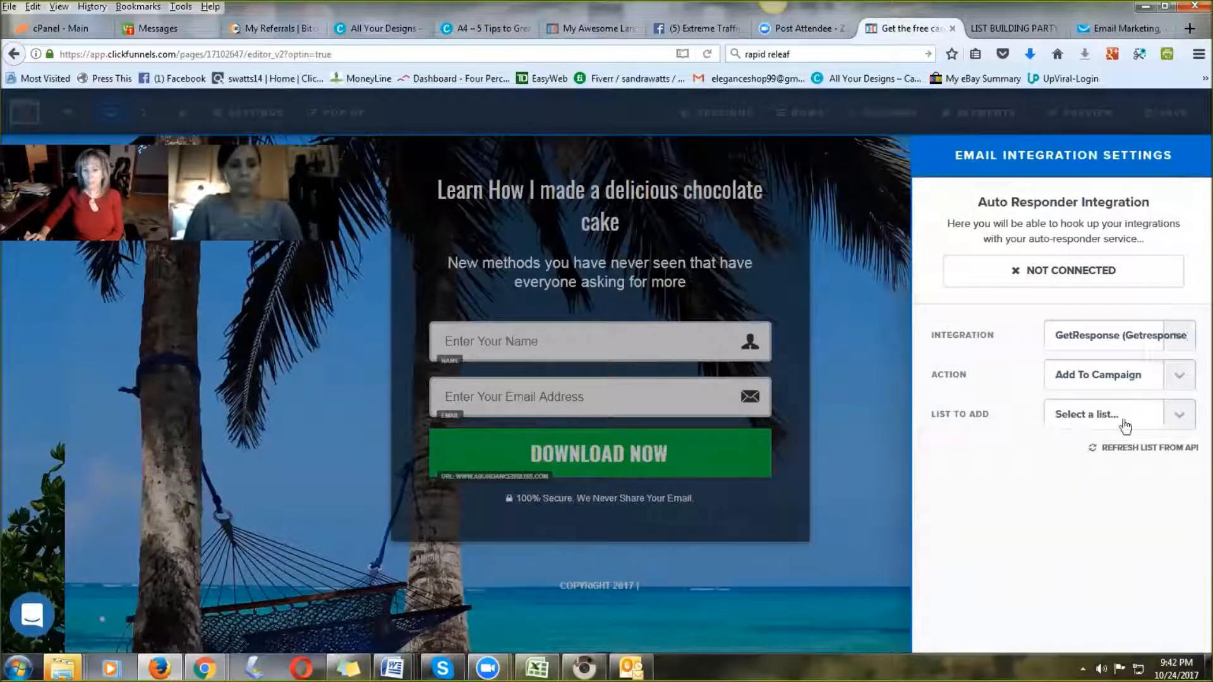
Step: Choose deliciouschocolatecake as the list to add subscribers to, and save the optin page
{"action": "left_click", "coordinate": [1179, 417]}
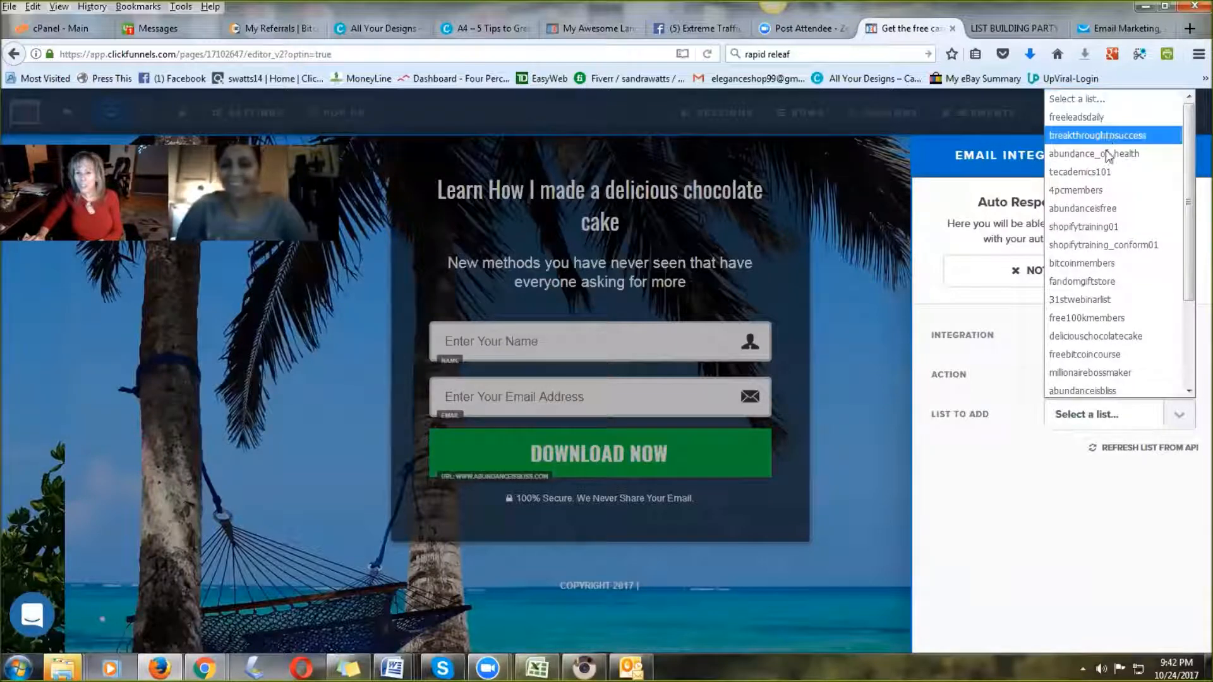
{"action": "scroll", "coordinate": [1102, 297], "scroll_direction": "down", "scroll_amount": 1}
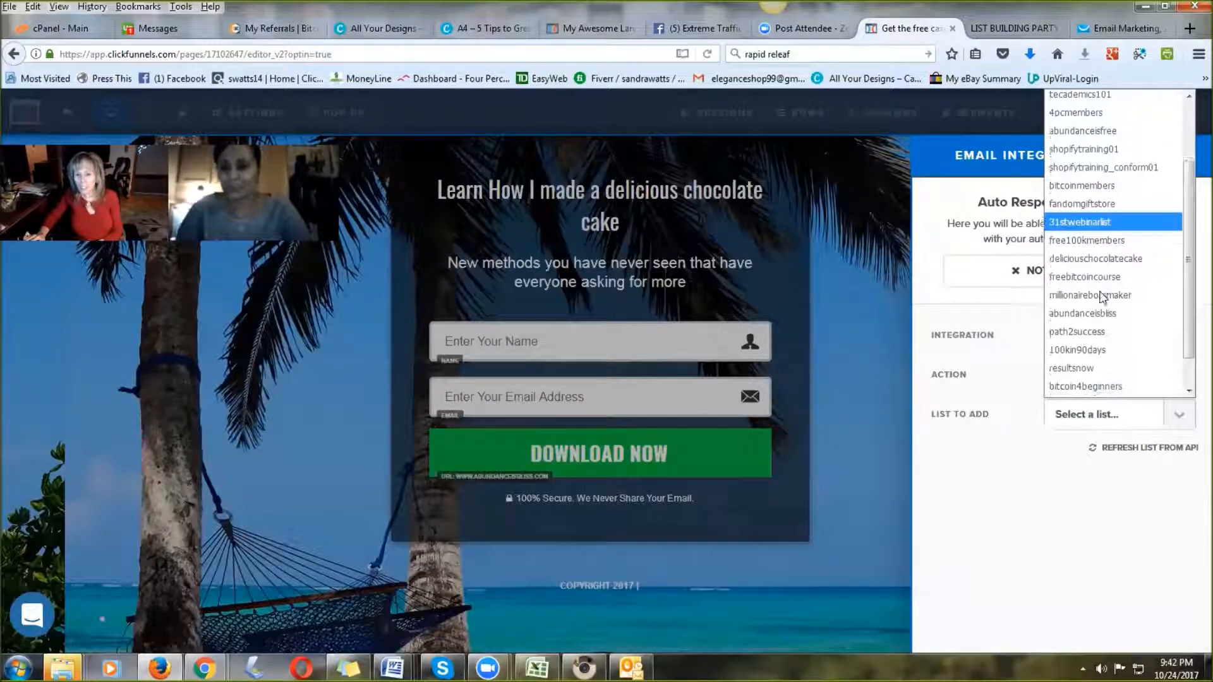
{"action": "scroll", "coordinate": [1103, 297], "scroll_direction": "down", "scroll_amount": 1}
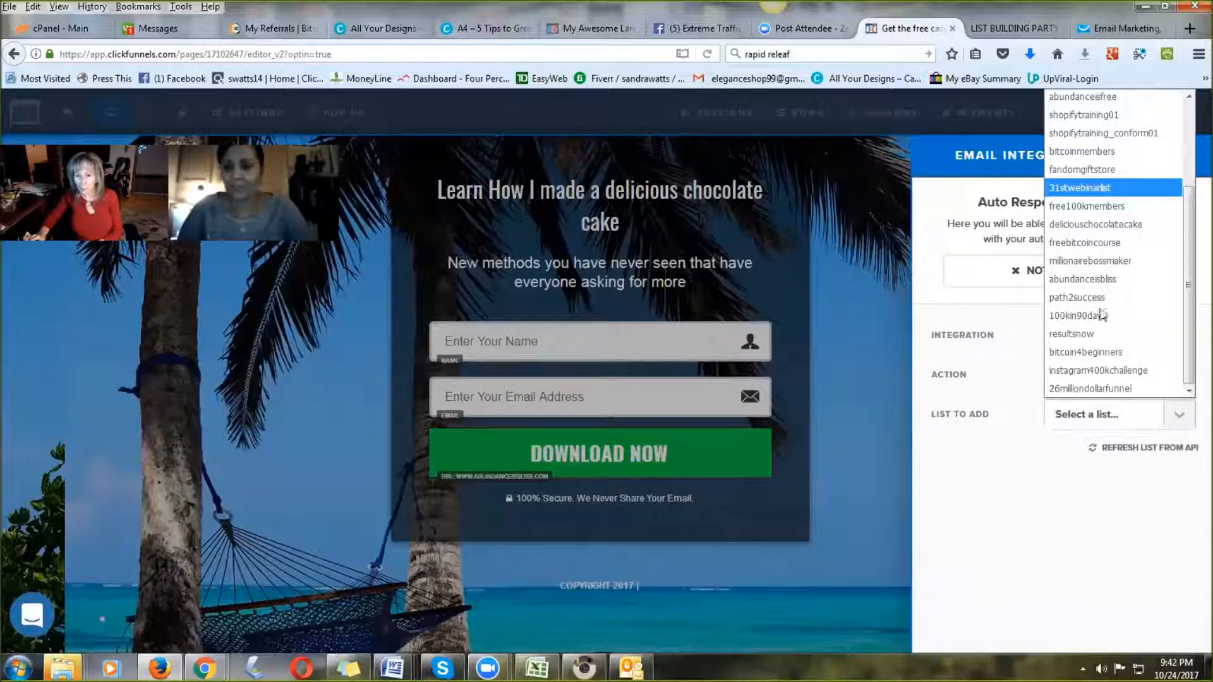
{"action": "scroll", "coordinate": [1071, 204], "scroll_direction": "up", "scroll_amount": 1}
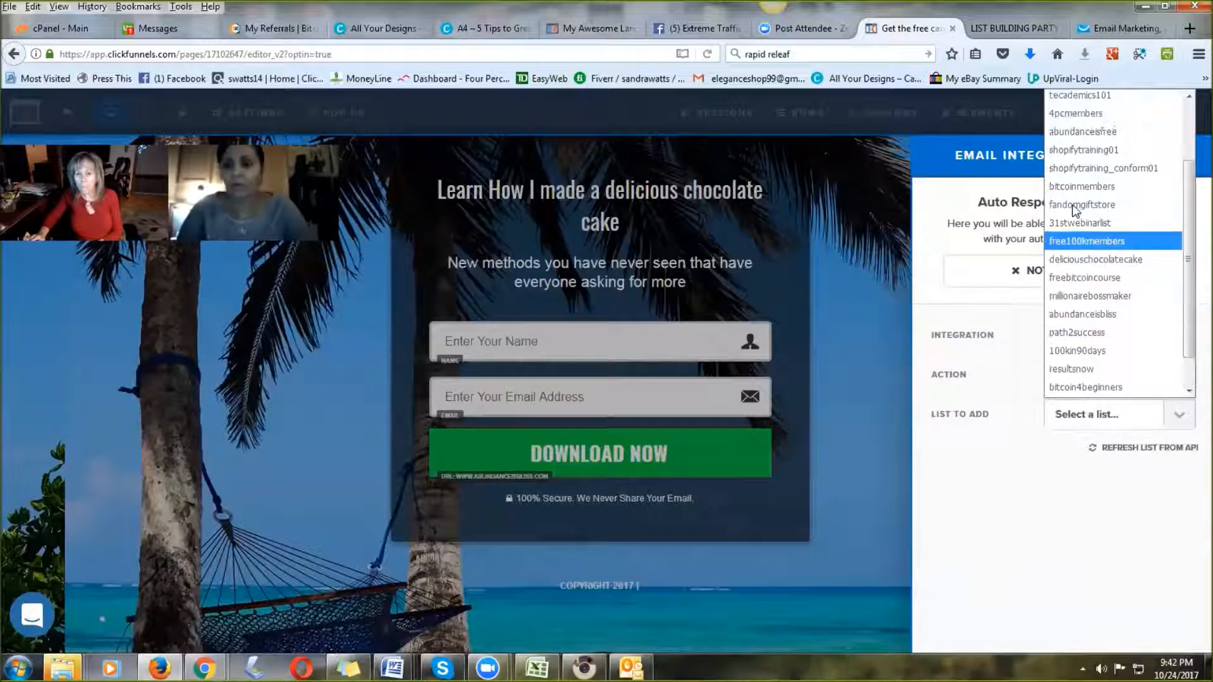
{"action": "scroll", "coordinate": [1072, 209], "scroll_direction": "up", "scroll_amount": 1}
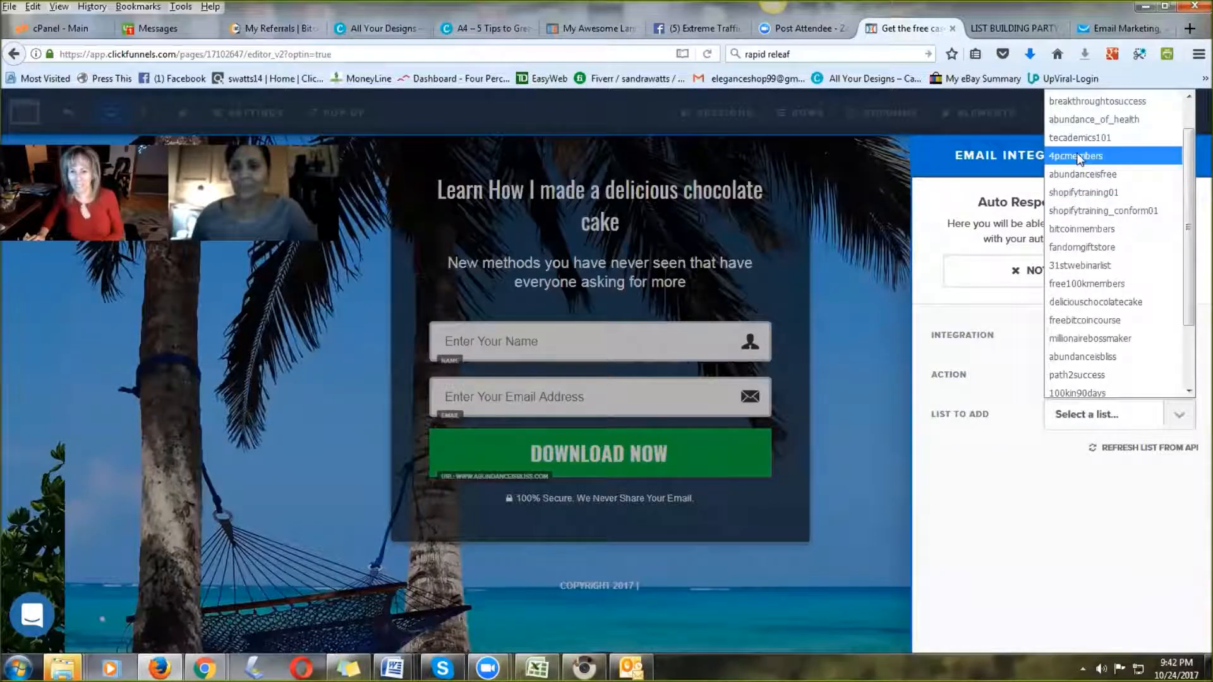
{"action": "scroll", "coordinate": [1078, 157], "scroll_direction": "up", "scroll_amount": 1}
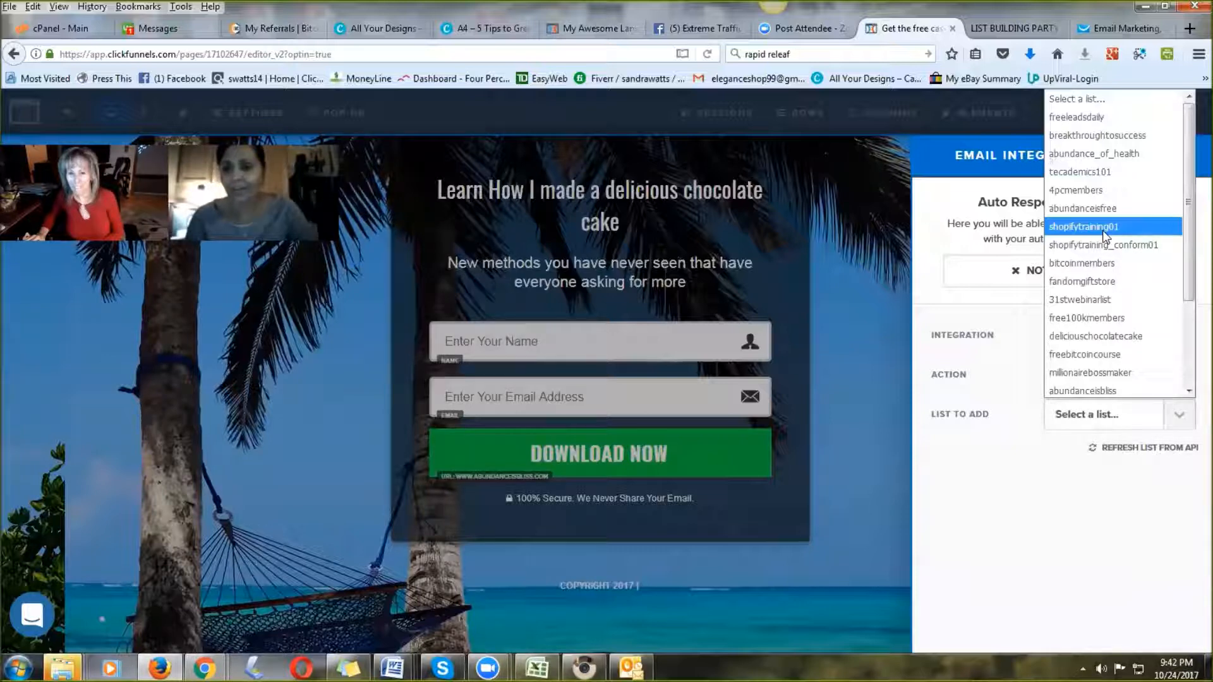
{"action": "scroll", "coordinate": [1102, 230], "scroll_direction": "down", "scroll_amount": 2}
{"action": "left_click", "coordinate": [1097, 259]}
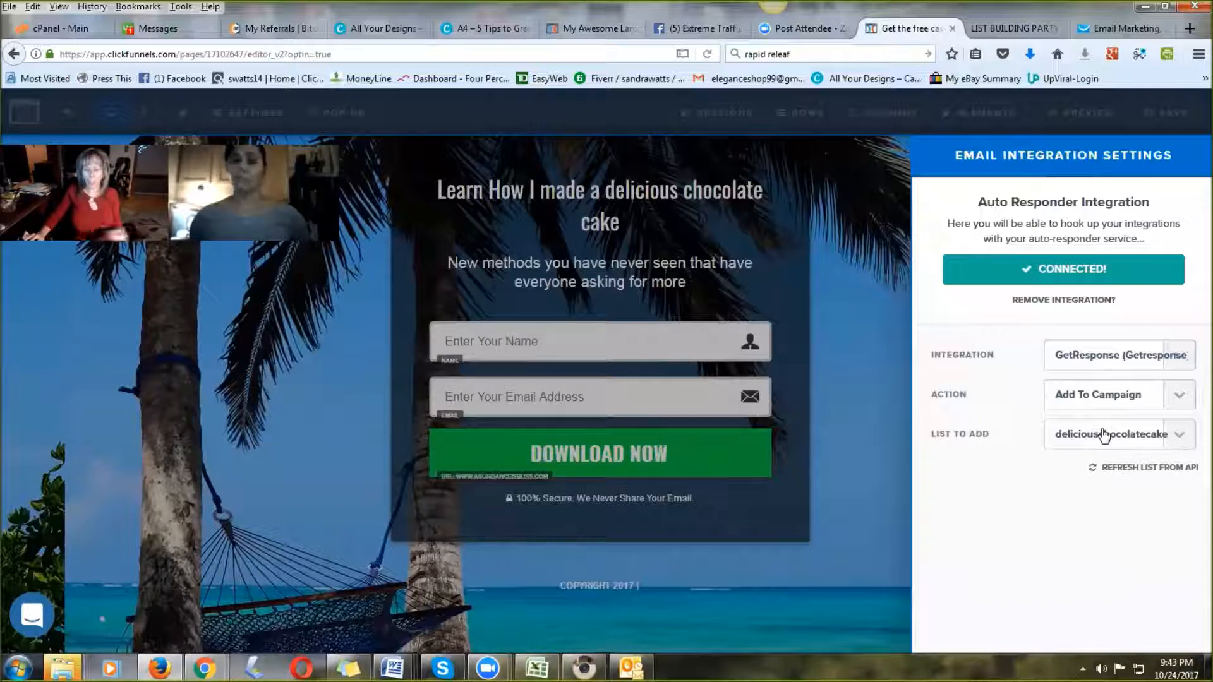
{"action": "left_click", "coordinate": [1181, 120]}
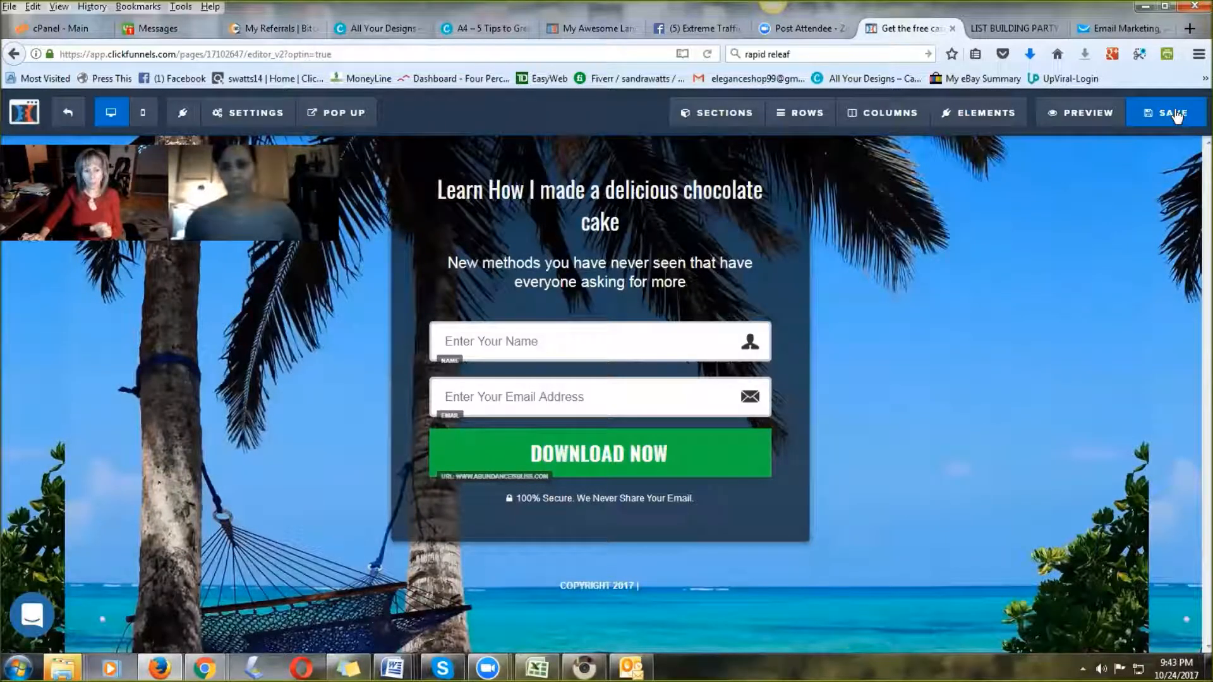
{"action": "left_click", "coordinate": [1174, 118]}
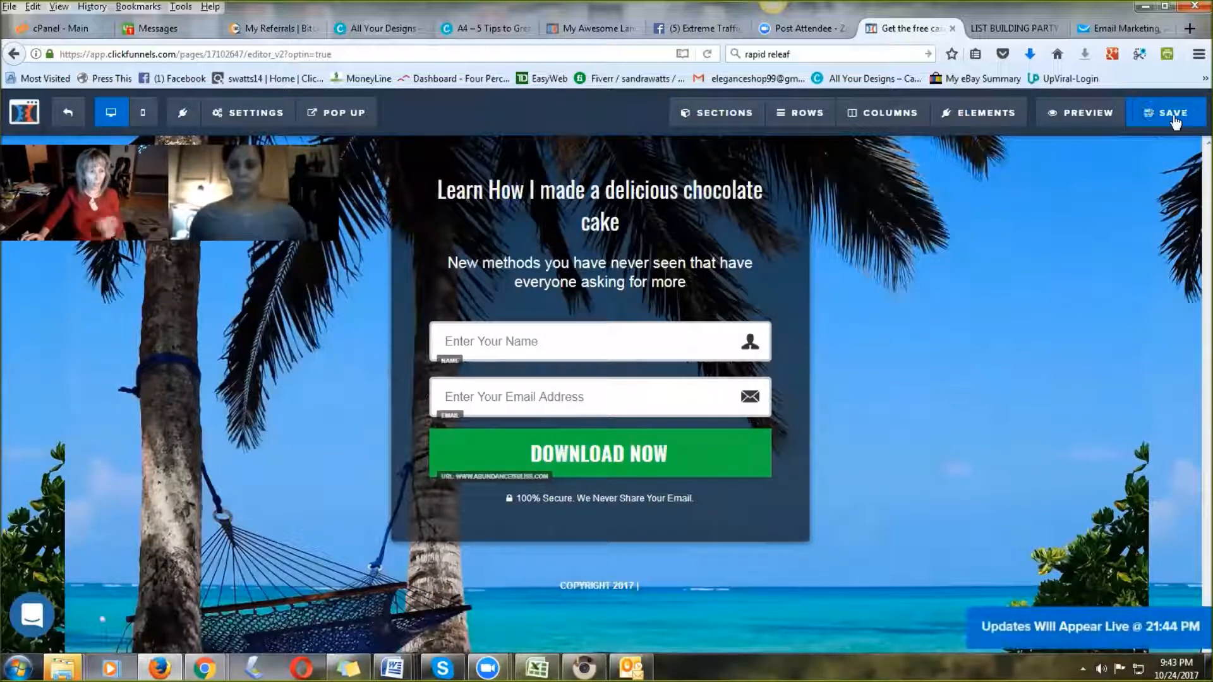